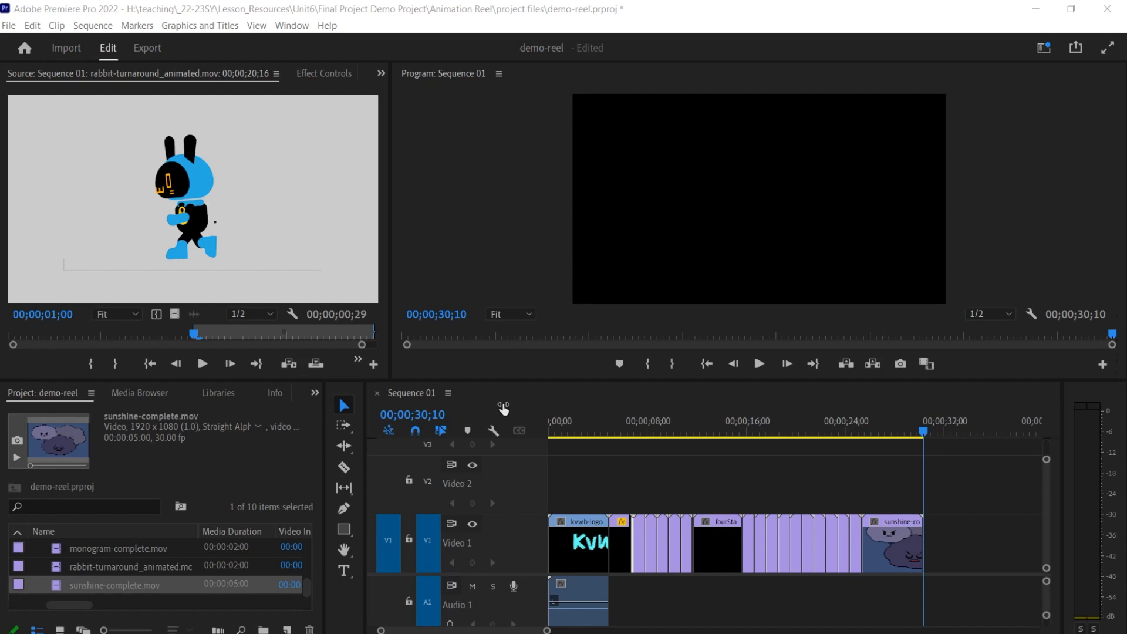
Return the playhead to the start of Sequence 01 and reduce the video track heights so Video 1 to Video 3 fit in view
mouse_move(923, 433)
mouse_down()
mouse_move(554, 442)
mouse_move(810, 441)
mouse_move(892, 449)
mouse_move(926, 467)
mouse_up()
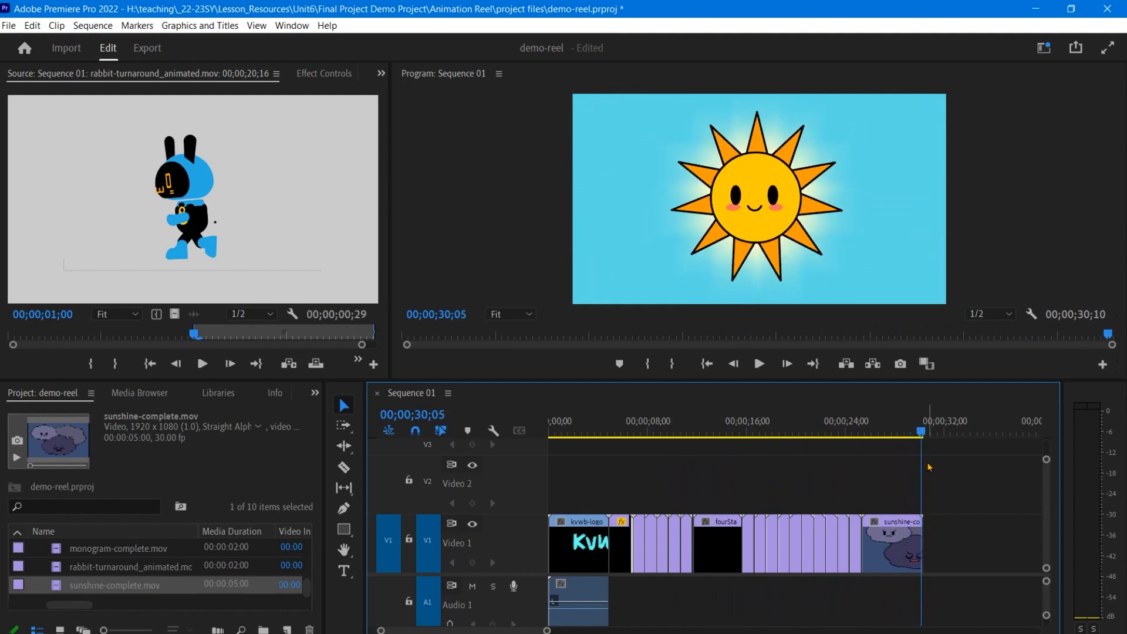
drag(927, 436, 539, 450)
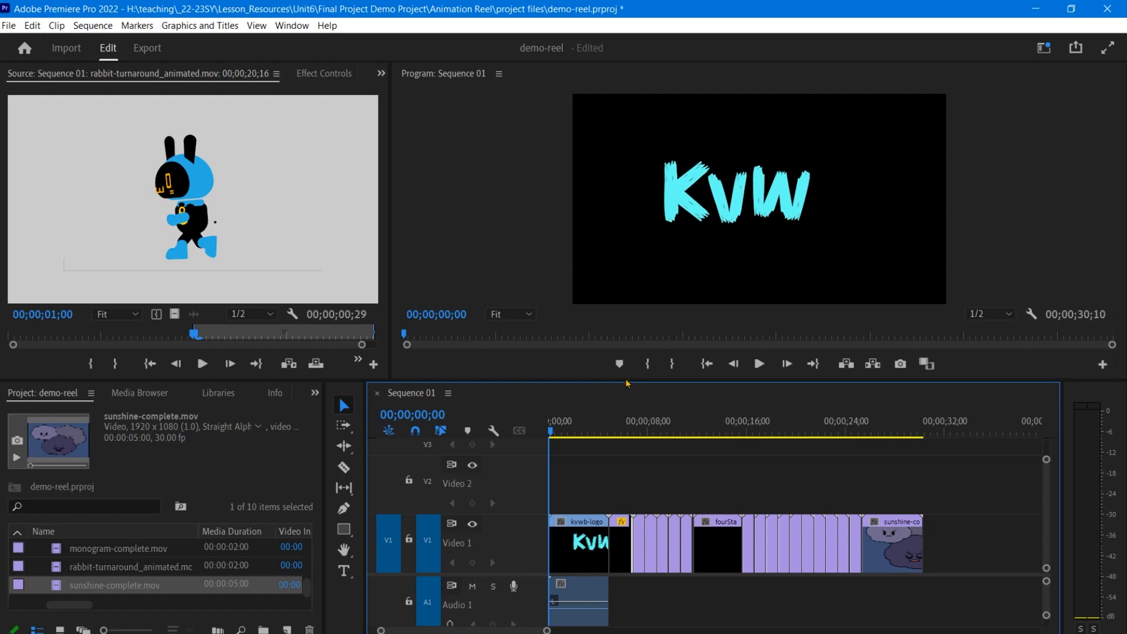
drag(626, 379, 627, 349)
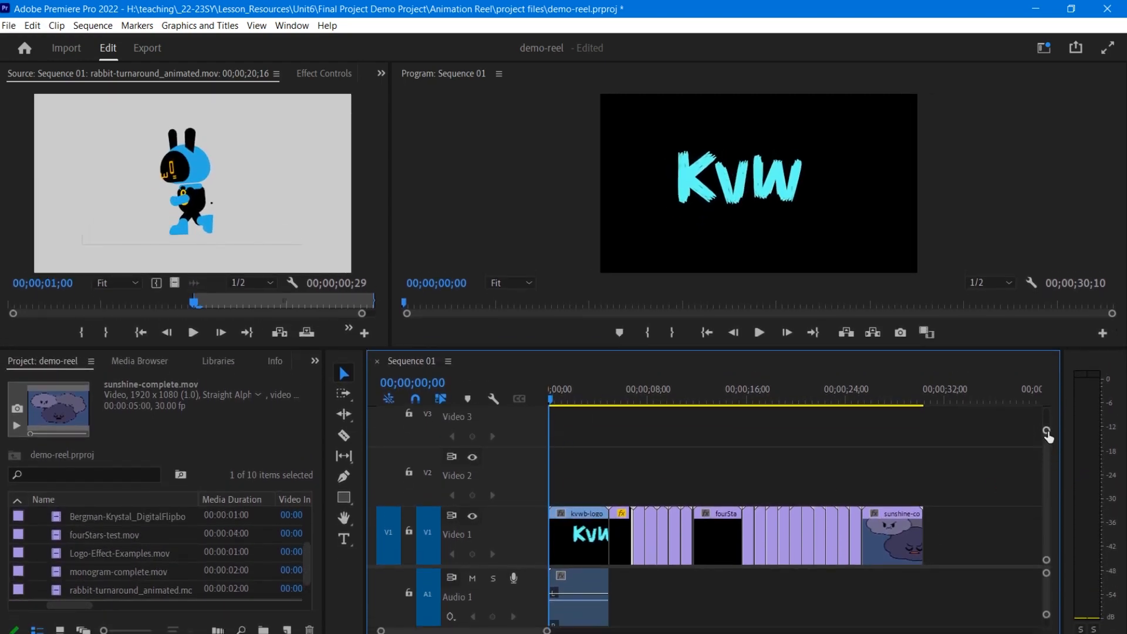
drag(1046, 434, 1048, 422)
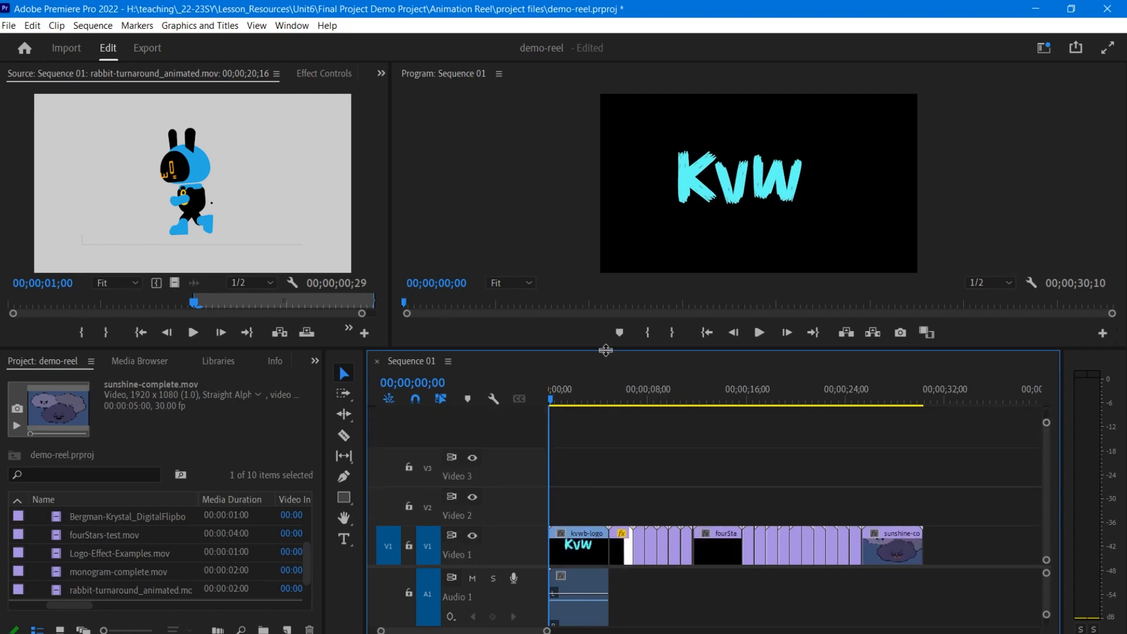
drag(605, 351, 605, 392)
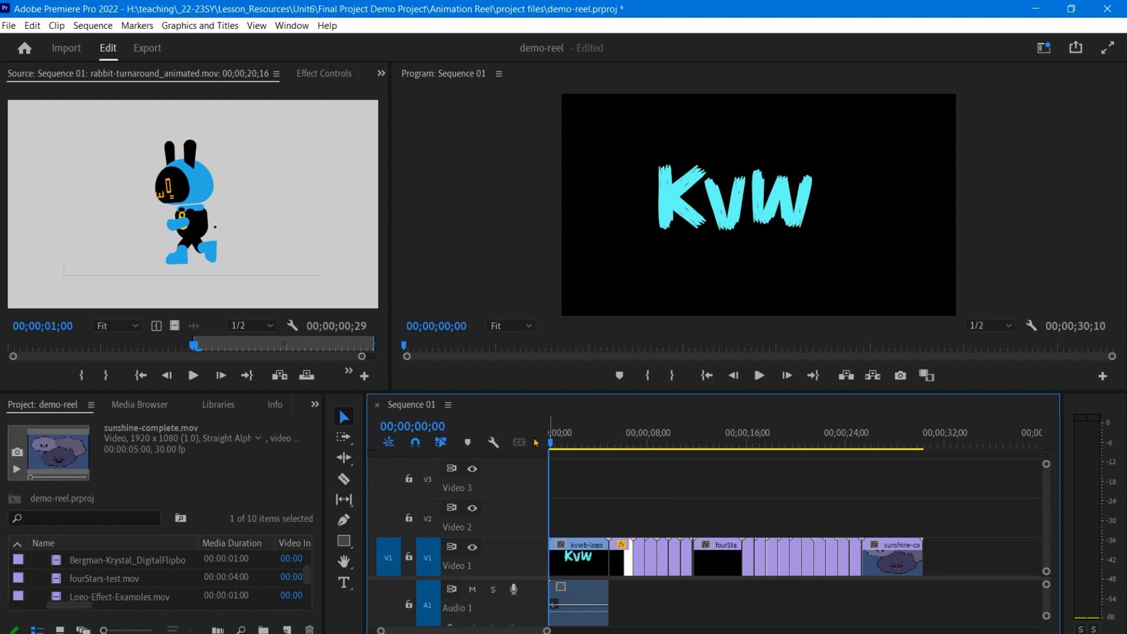
drag(554, 446, 493, 449)
Display Essential Graphics and widen it, narrowing the source and project areas to leave more room for the timeline
click(291, 26)
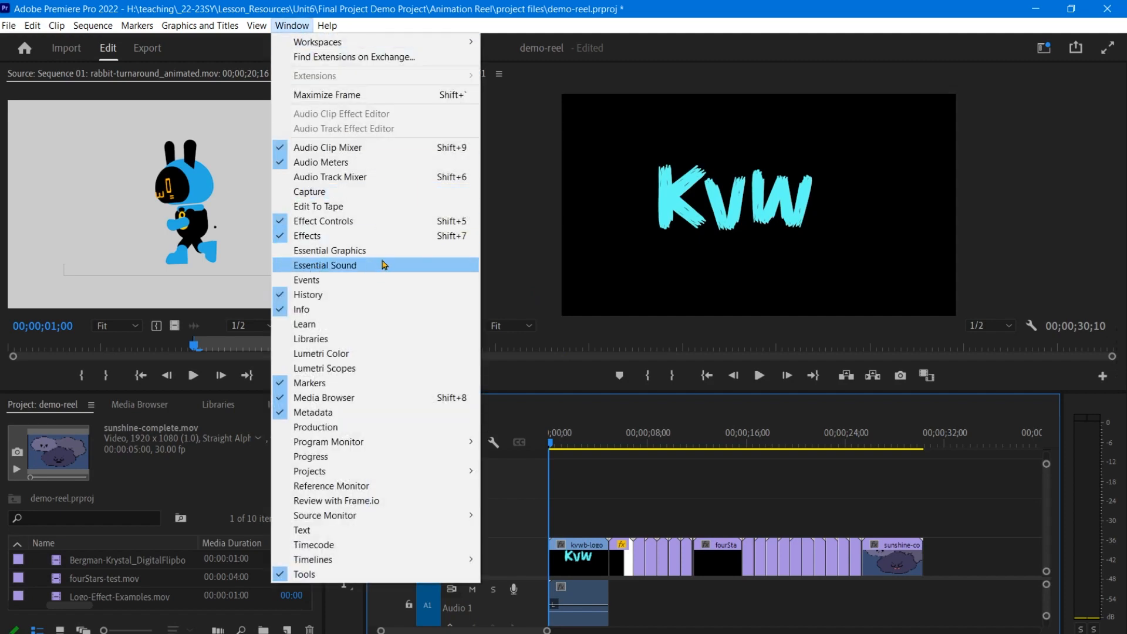
click(311, 251)
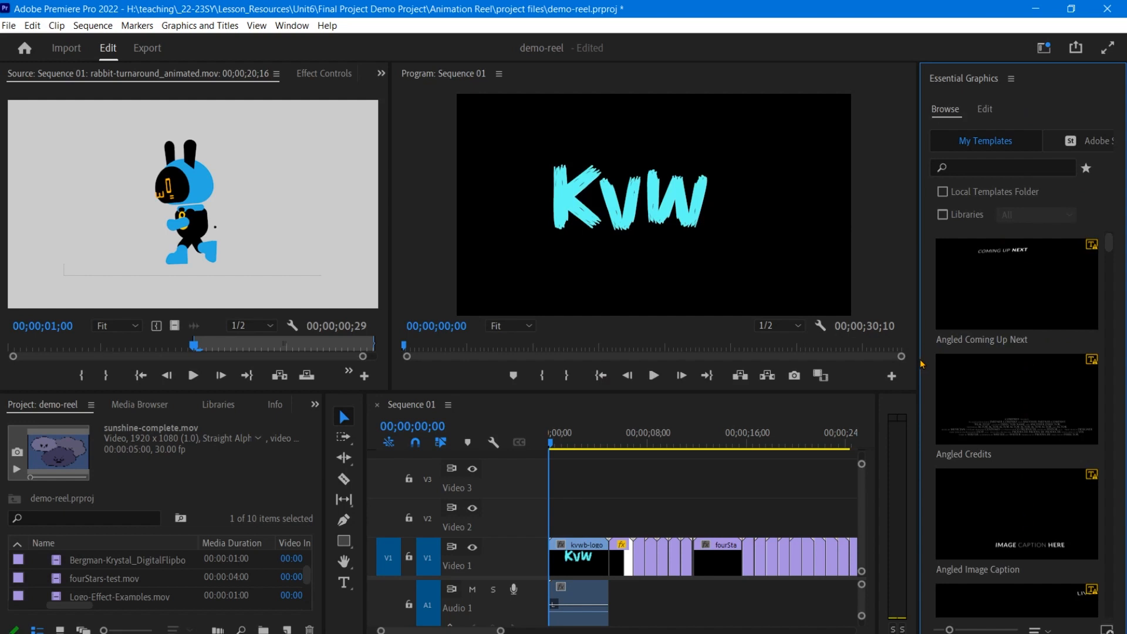
drag(920, 364, 881, 360)
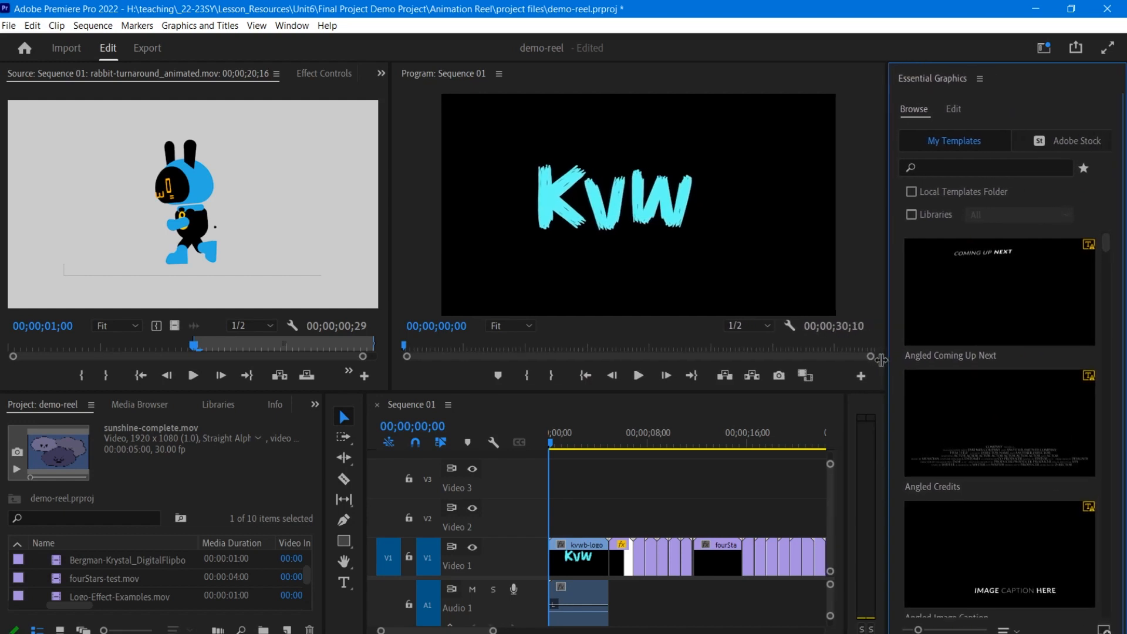
drag(389, 284, 269, 284)
drag(324, 475, 268, 490)
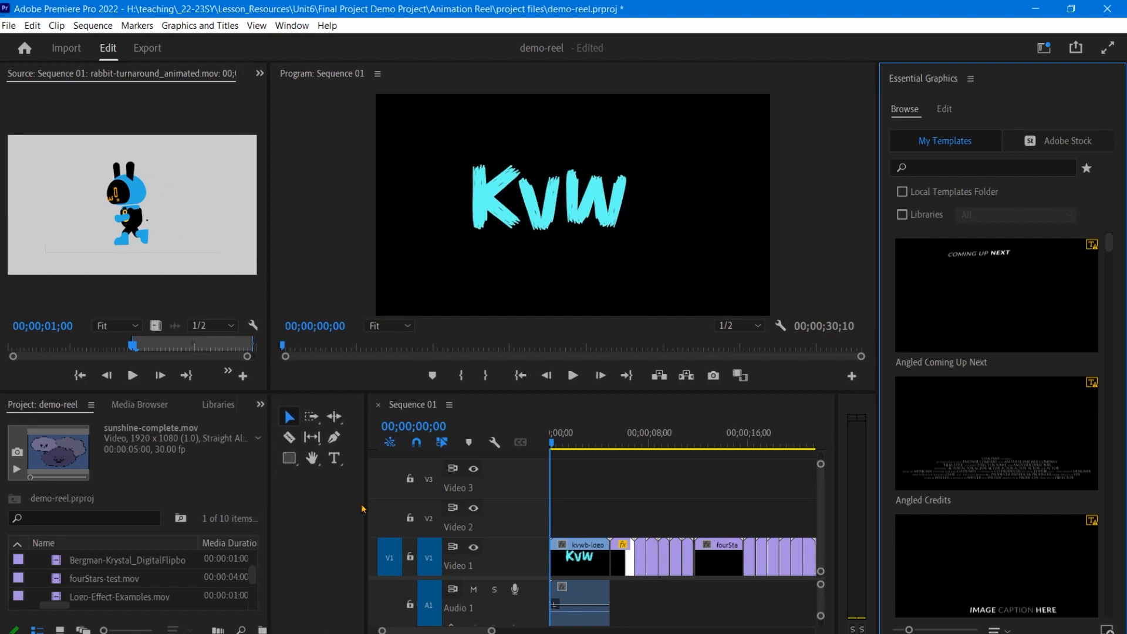
drag(361, 509, 268, 508)
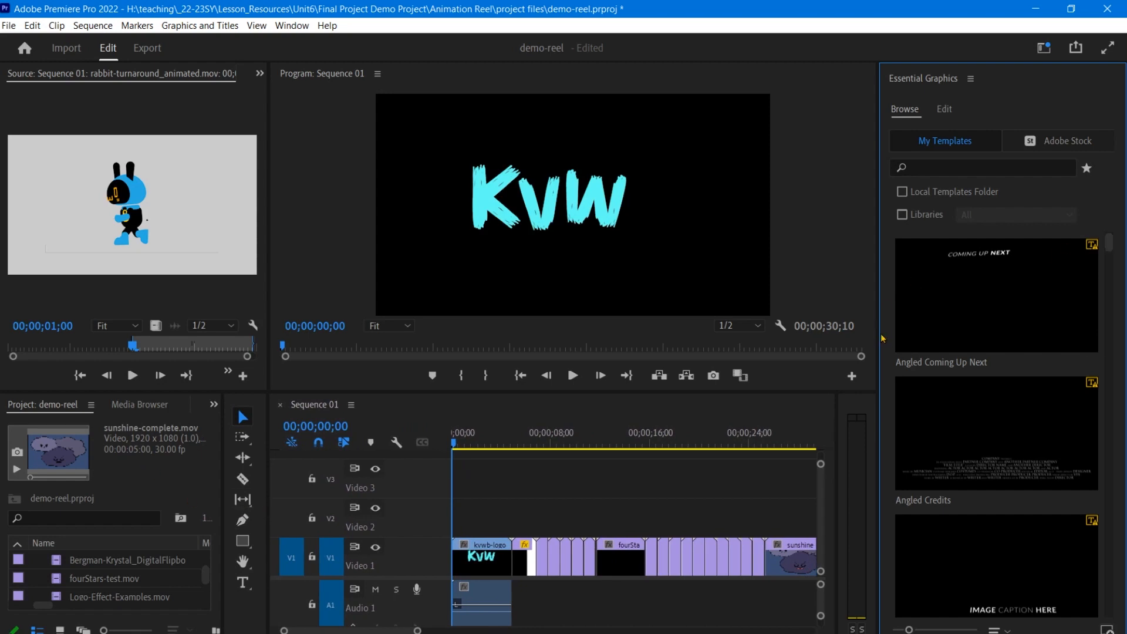
drag(878, 356, 868, 356)
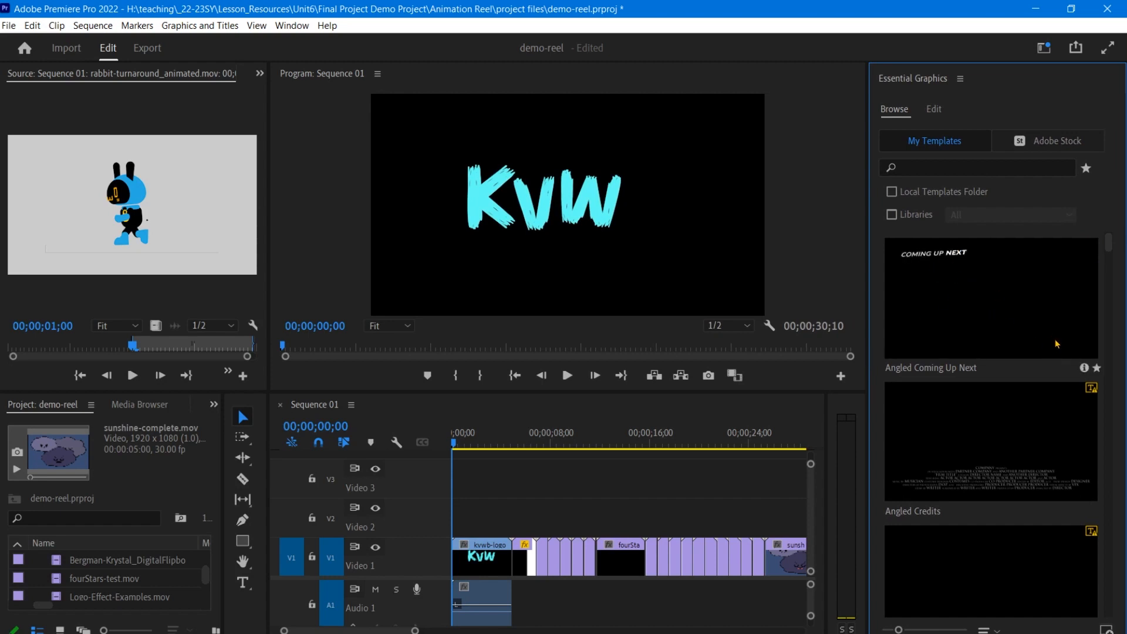
Search the graphics templates for "title" and place Basic Title on Video 3 at the start of the sequence
click(1002, 168)
text(title)
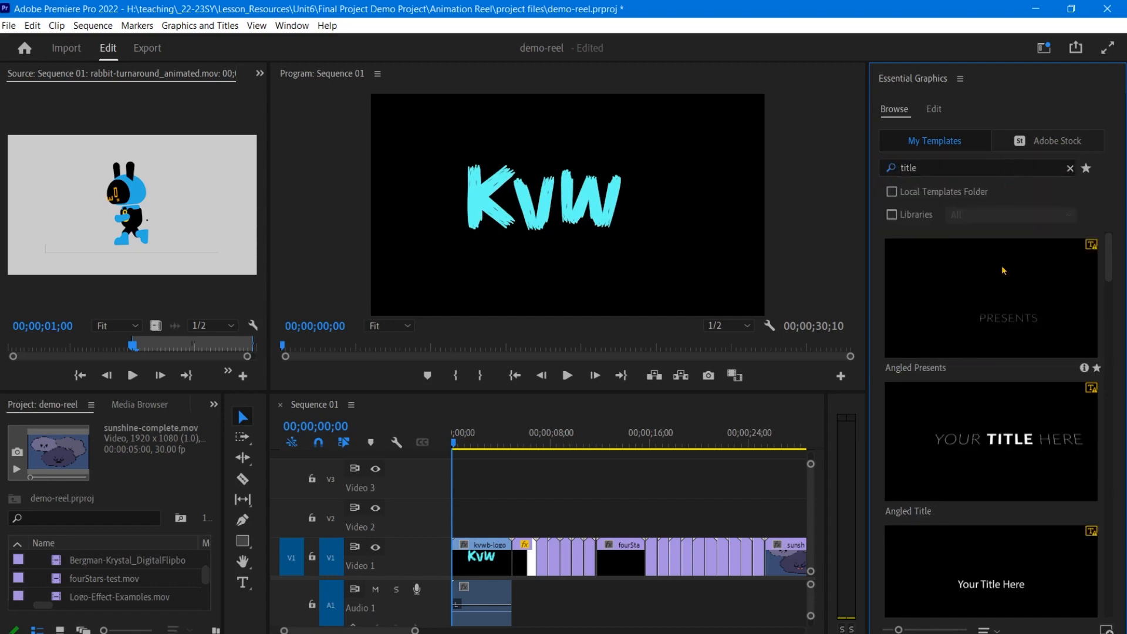
scroll(945, 364, down, 2)
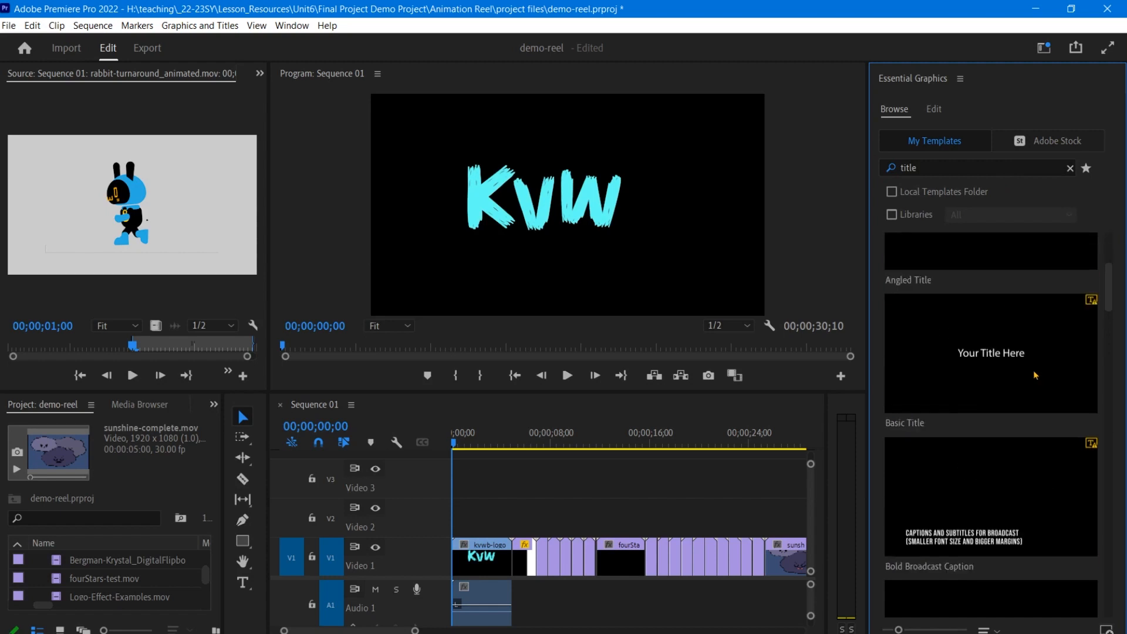
scroll(963, 422, down, 1)
scroll(977, 473, up, 1)
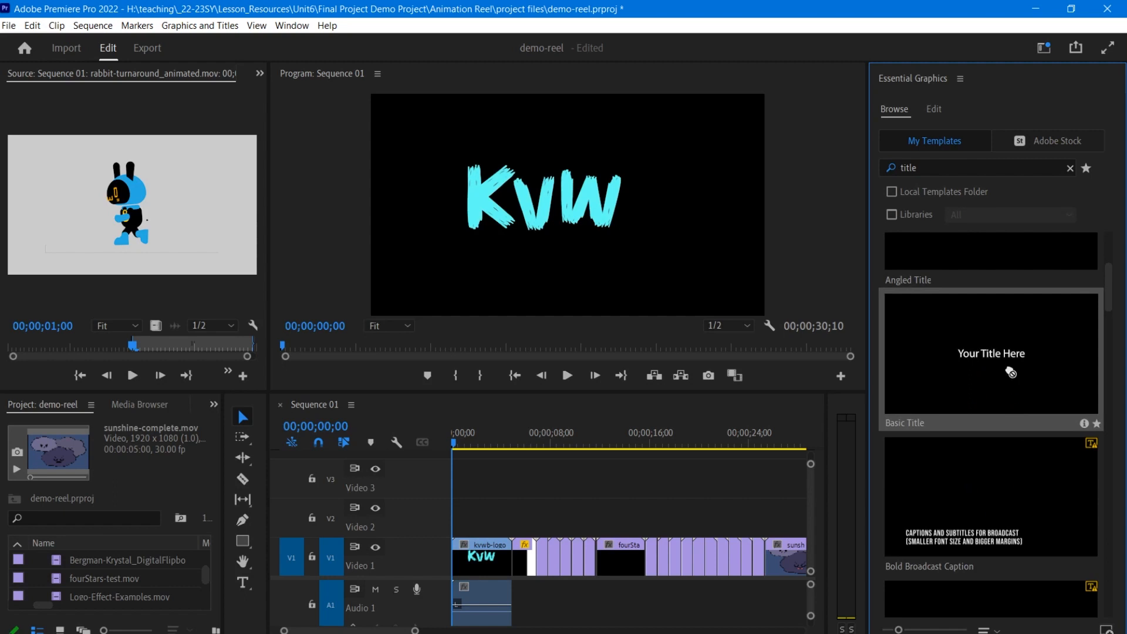
drag(1011, 373, 458, 491)
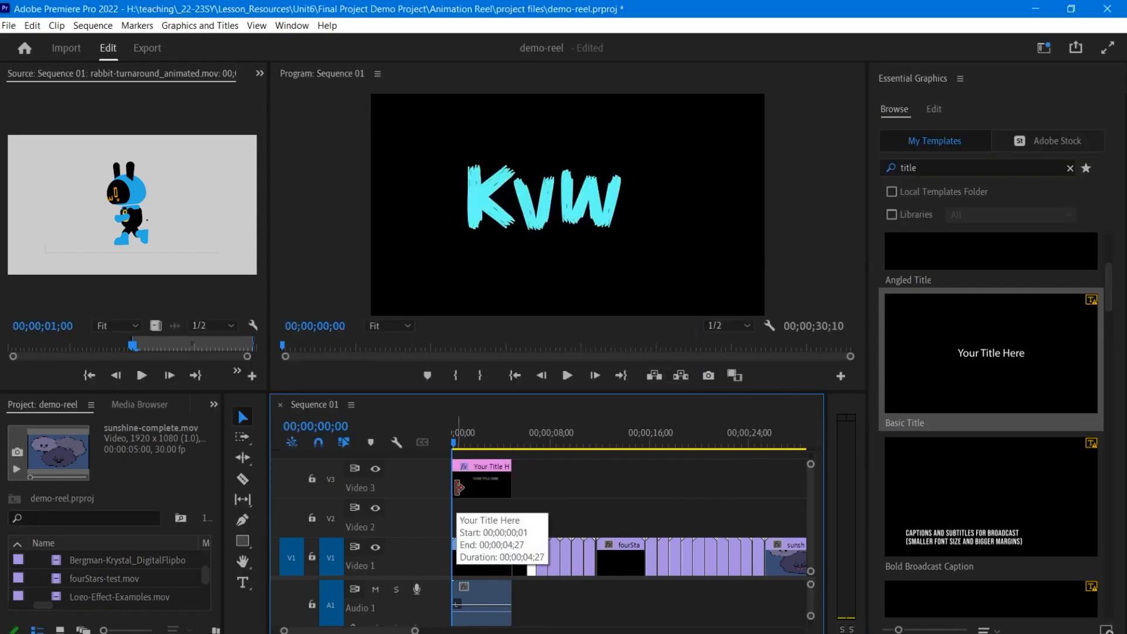
Scrub through the title over the logo clip to preview it, and return the playhead to the sequence start
mouse_move(455, 446)
mouse_down()
mouse_move(516, 449)
mouse_move(446, 452)
mouse_up()
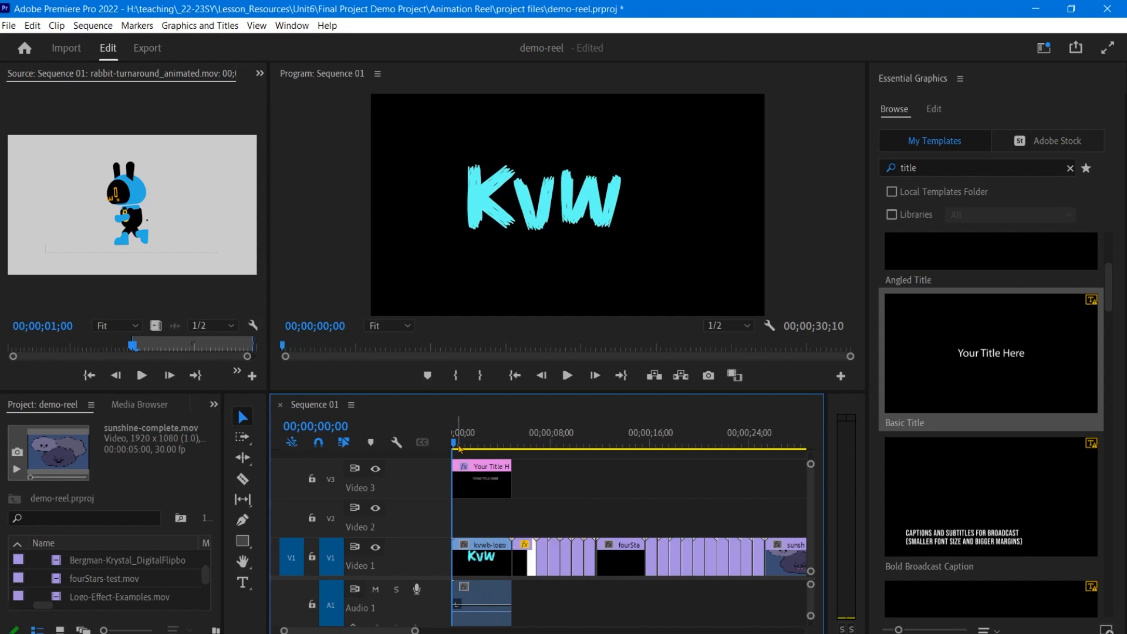
mouse_move(456, 449)
mouse_down()
mouse_move(482, 448)
mouse_move(455, 448)
mouse_up()
drag(457, 448, 505, 446)
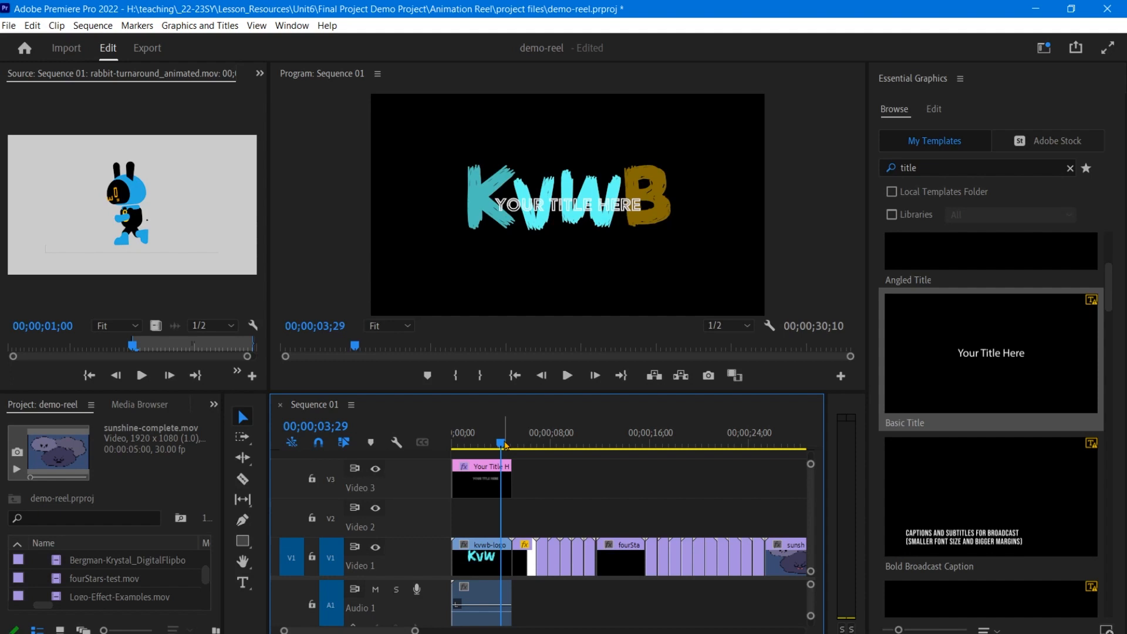
drag(504, 446, 451, 450)
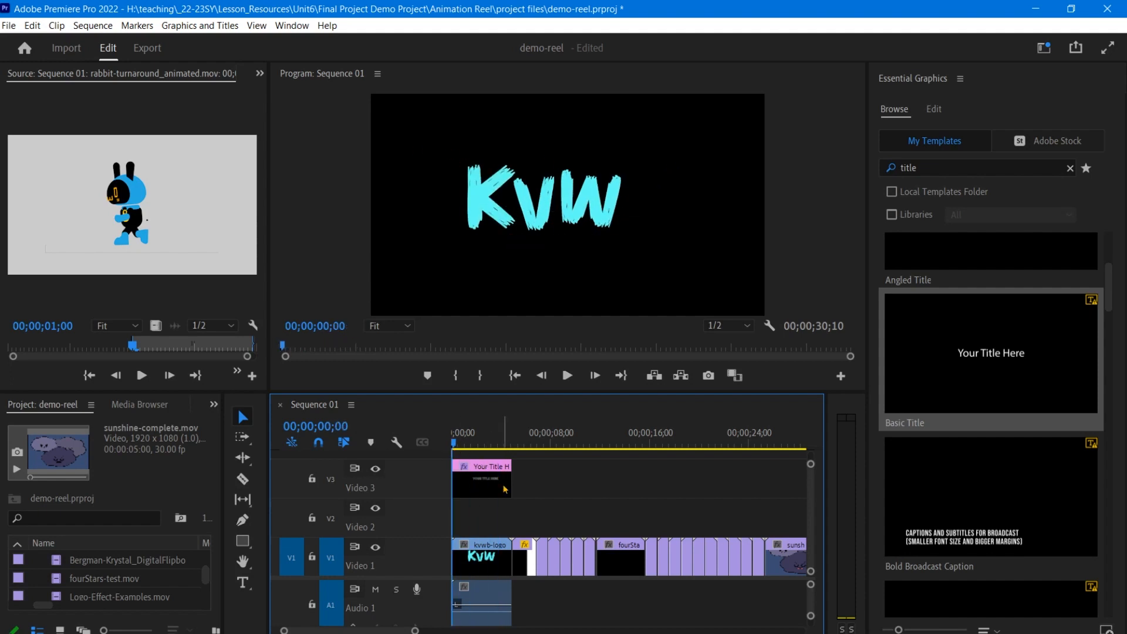
click(457, 444)
mouse_move(459, 446)
mouse_down()
mouse_move(479, 447)
mouse_move(452, 447)
mouse_up()
drag(454, 445, 452, 446)
Select the title clip on Video 3 and open its "Your Title Here" text layer for editing in Essential Graphics
click(885, 110)
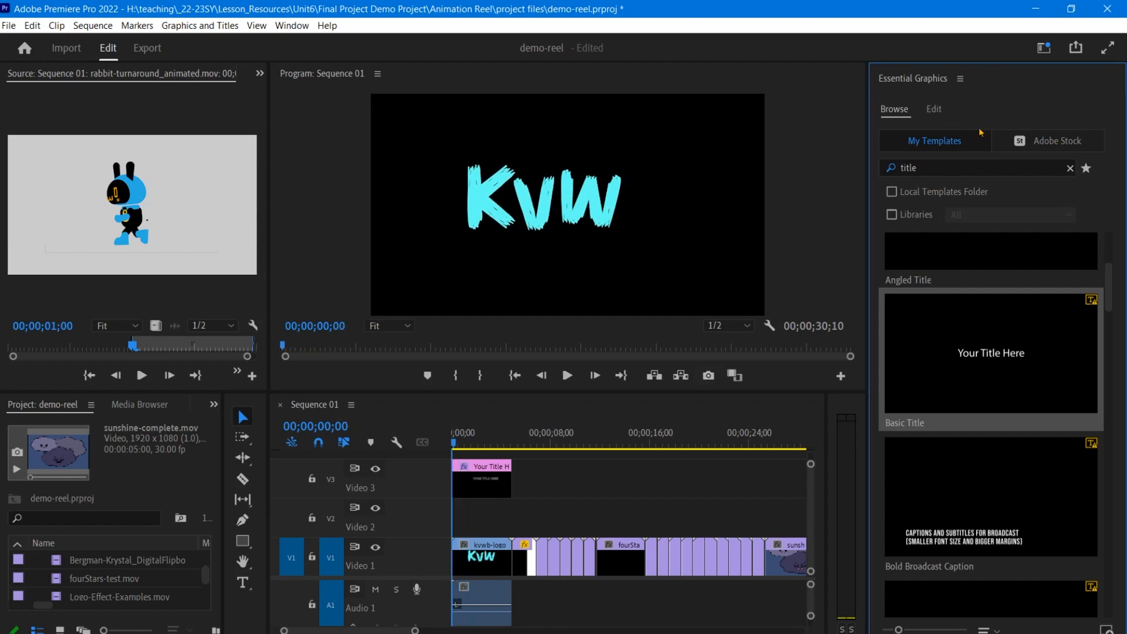
click(933, 111)
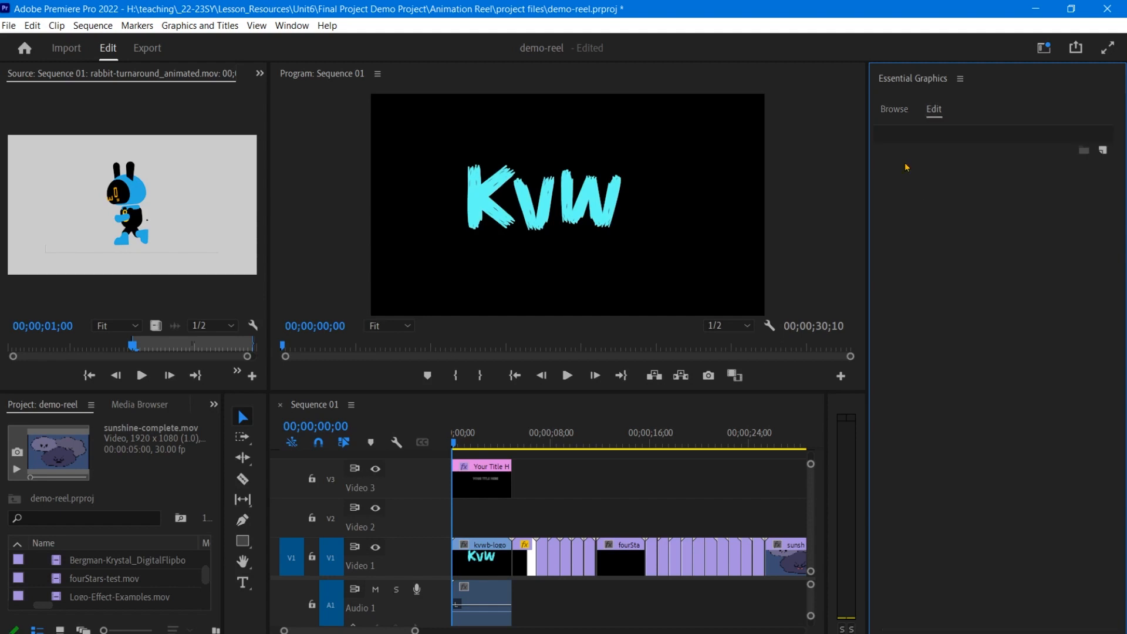
click(468, 477)
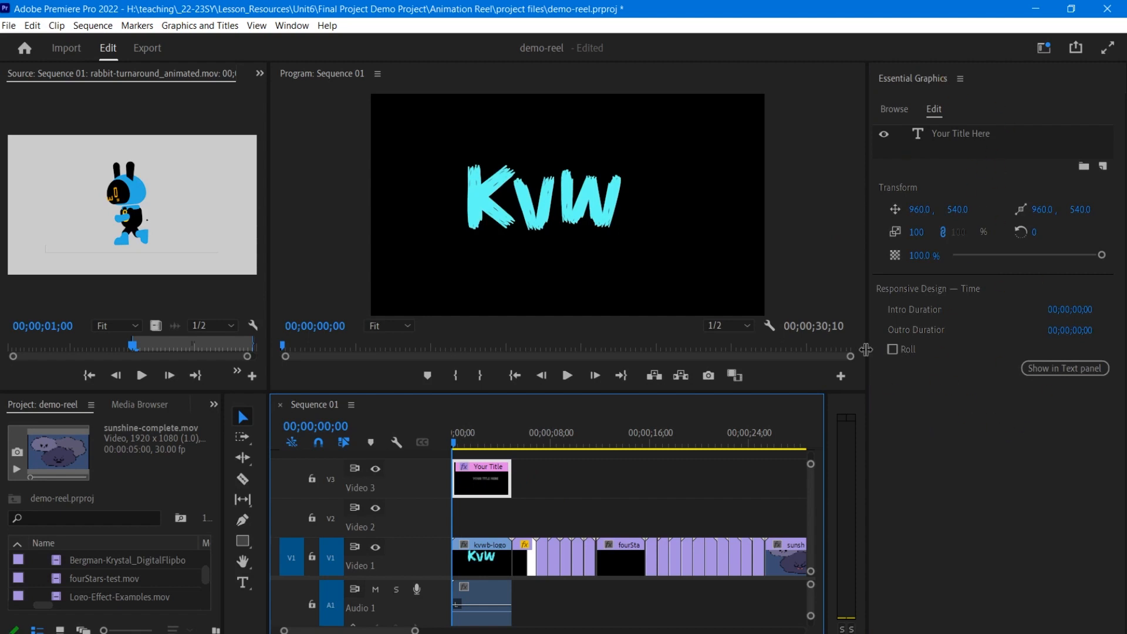
drag(872, 356, 869, 356)
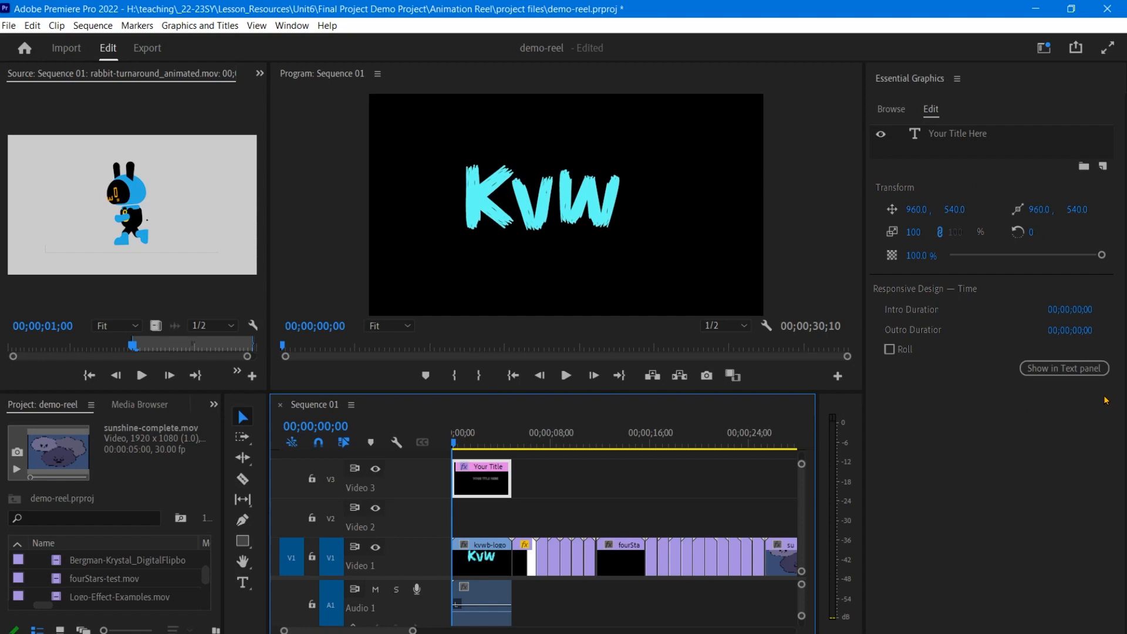
click(920, 138)
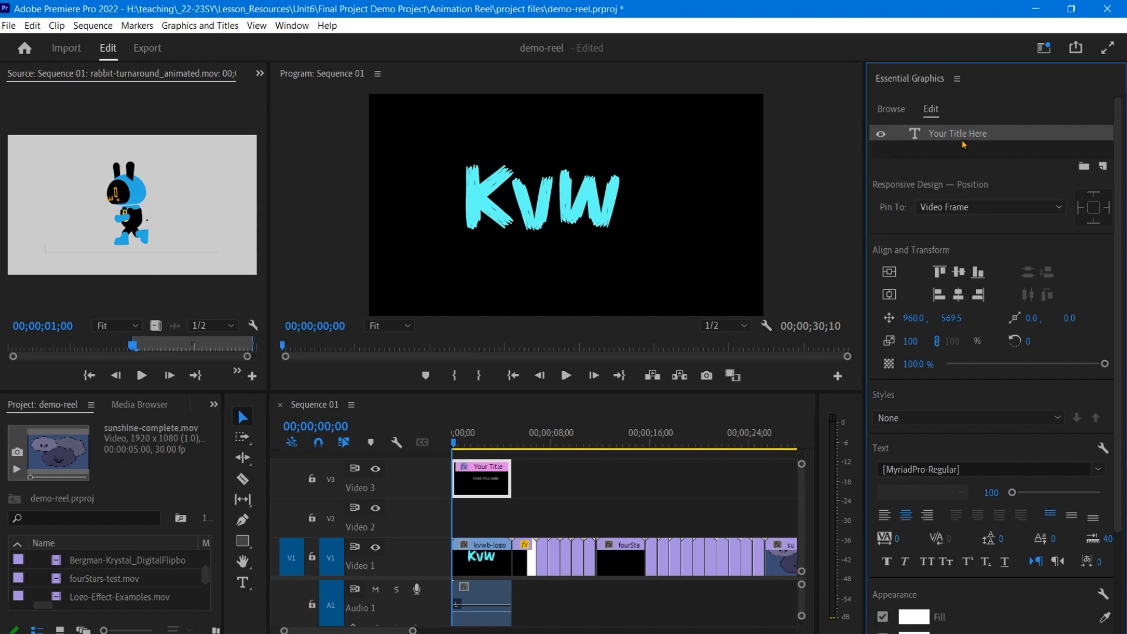
Move the playhead to 00;00;01;13 and replace the title's placeholder text with "Demo reel"
drag(456, 445, 473, 447)
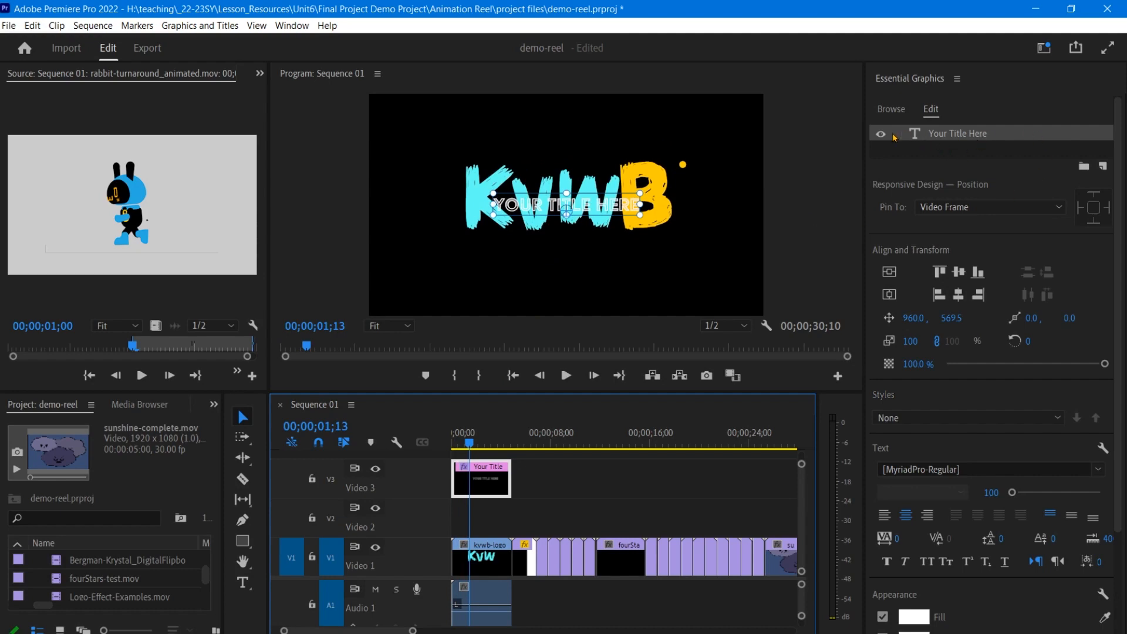
click(969, 139)
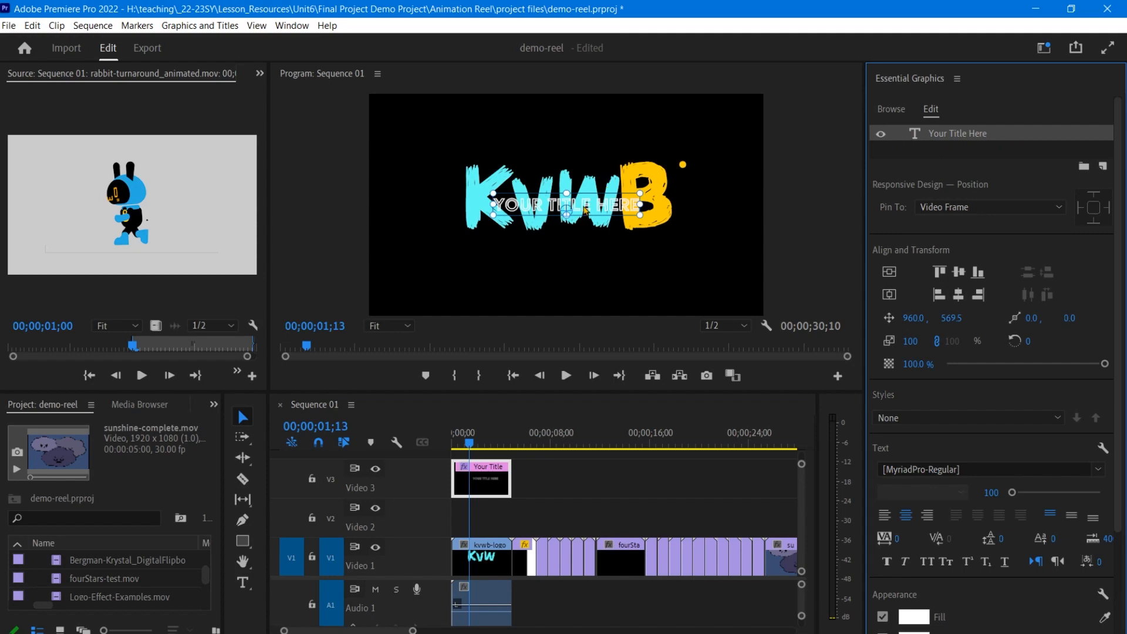
double_click(956, 136)
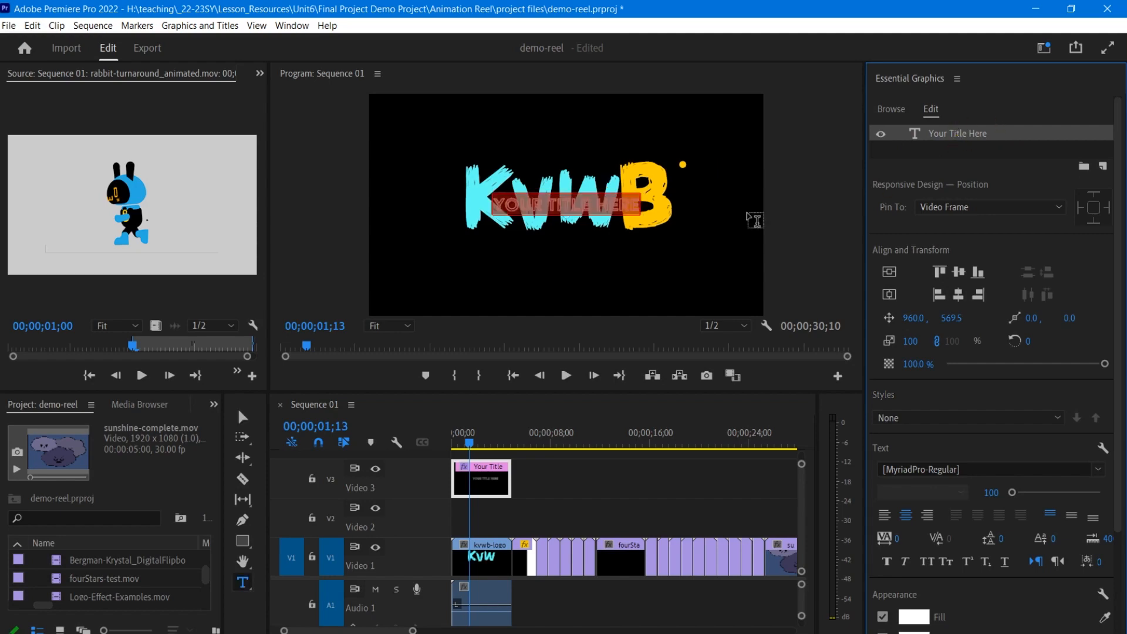
click(563, 215)
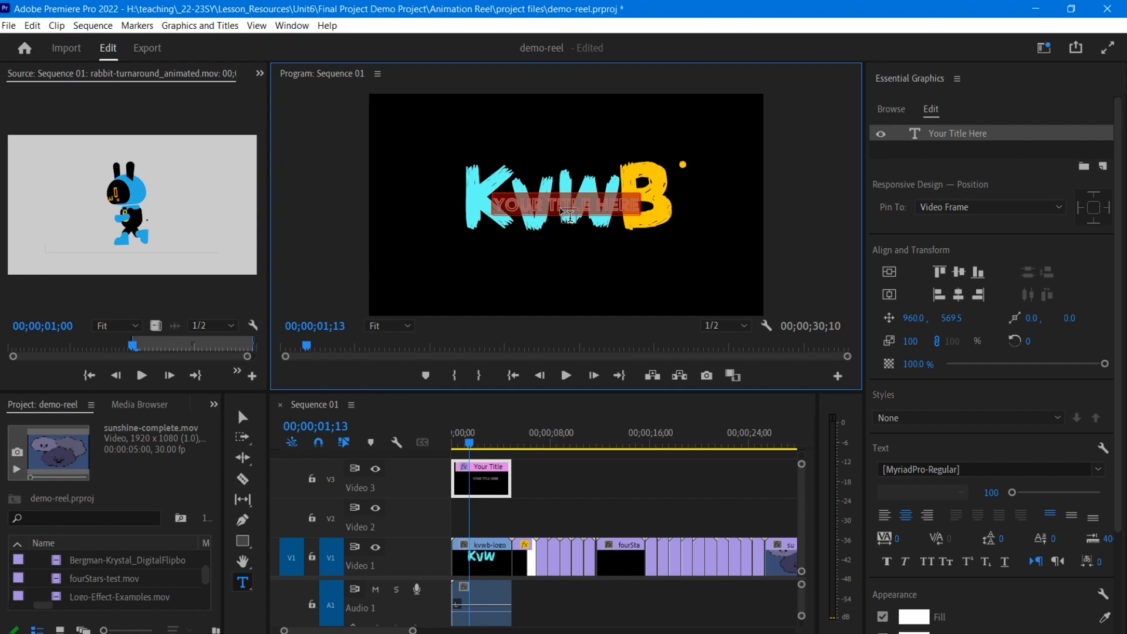
text(D)
text(o reel)
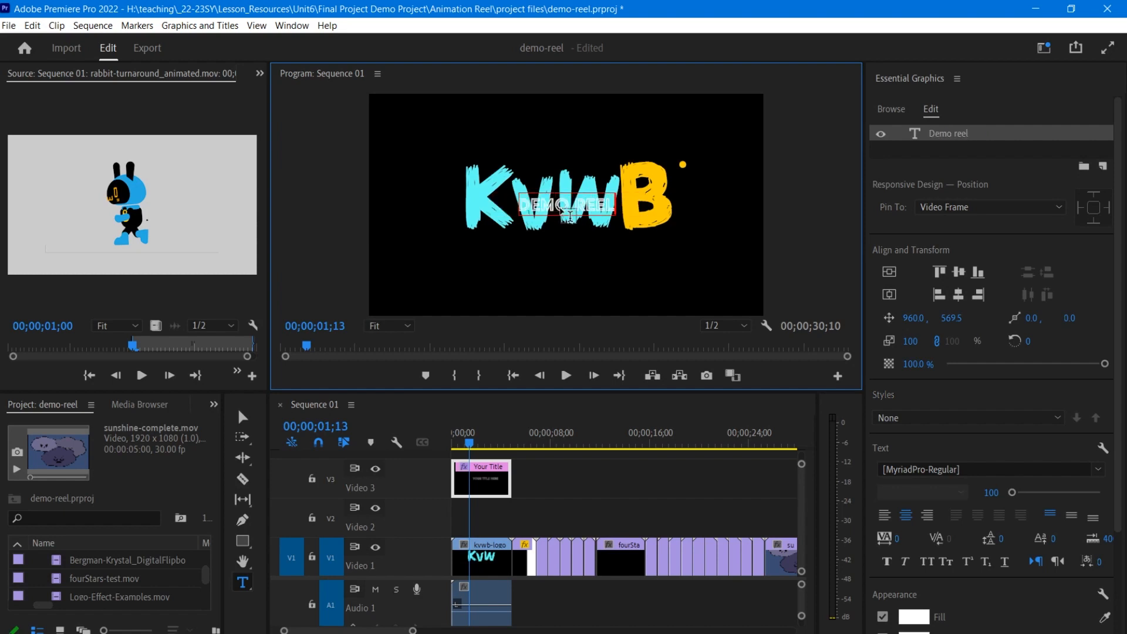
key(Escape)
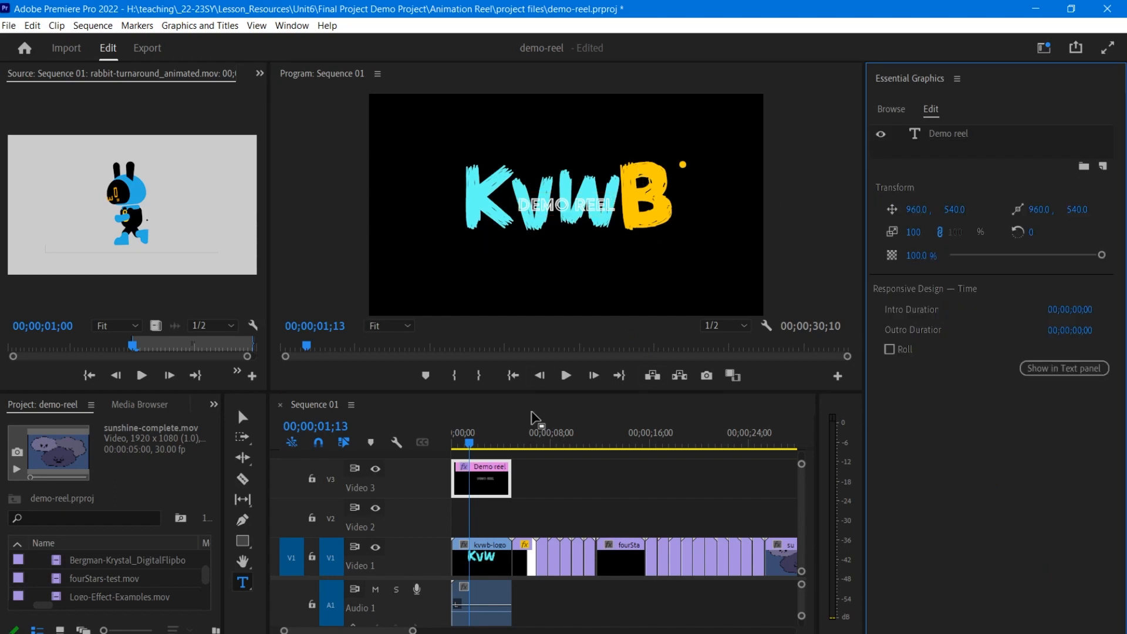
Turn off the output of Video 1 and play the title on its own from the sequence start
click(375, 547)
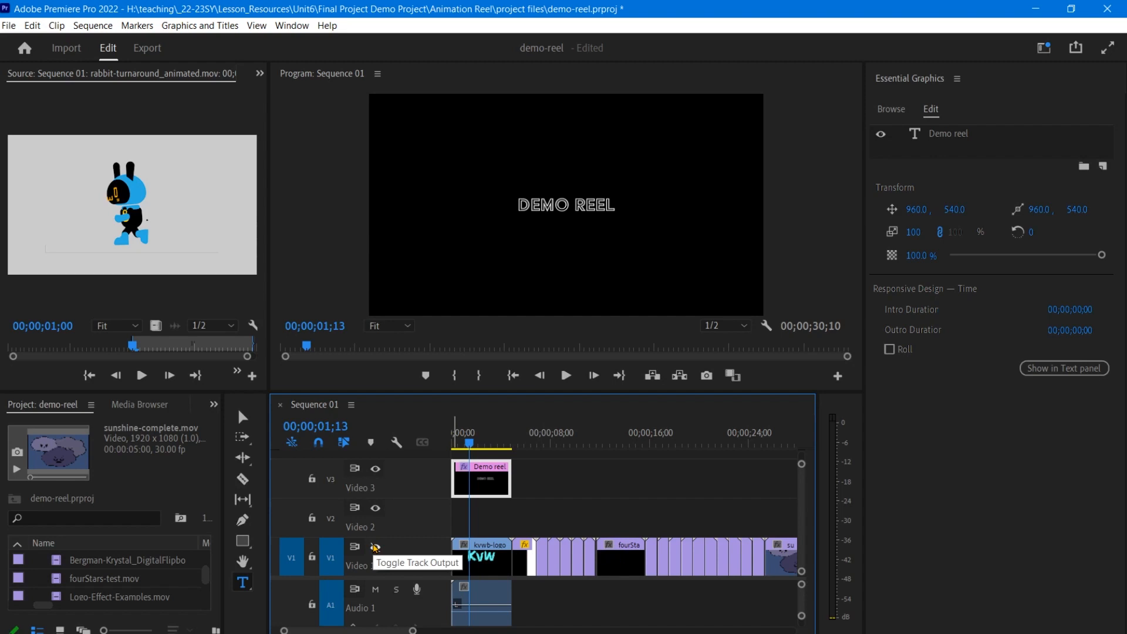
click(452, 445)
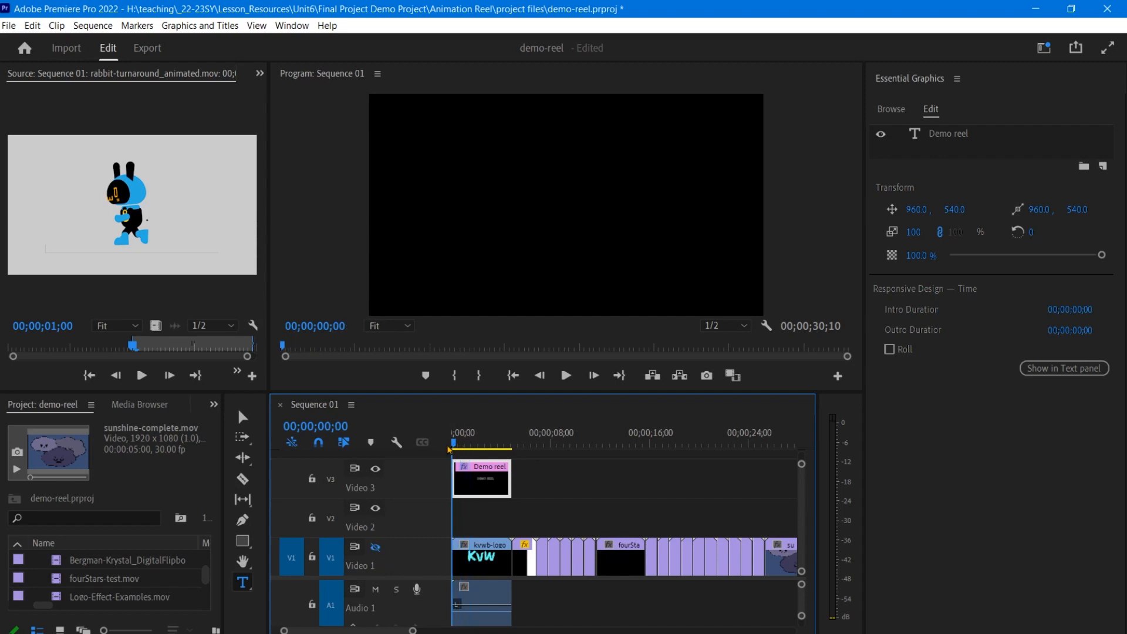
mouse_move(451, 446)
mouse_down()
mouse_move(464, 445)
mouse_move(449, 446)
mouse_up()
click(566, 376)
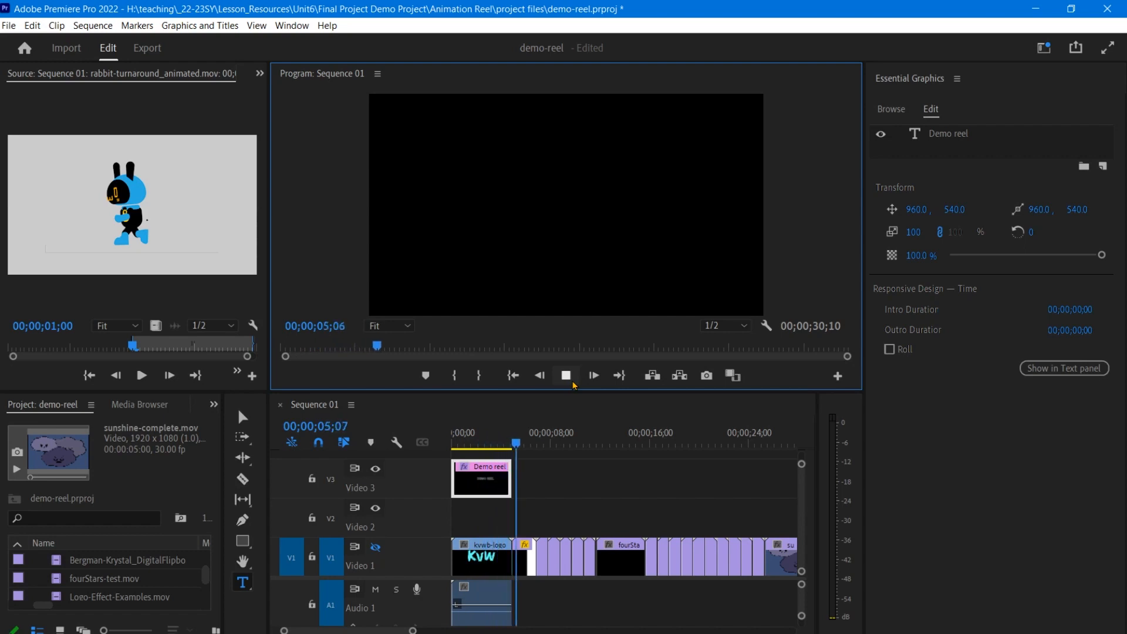
click(566, 375)
Move the playhead back to 00;00;00;04, select the Demo reel text and centre it horizontally and vertically in the frame
drag(507, 444, 453, 462)
click(564, 209)
double_click(565, 209)
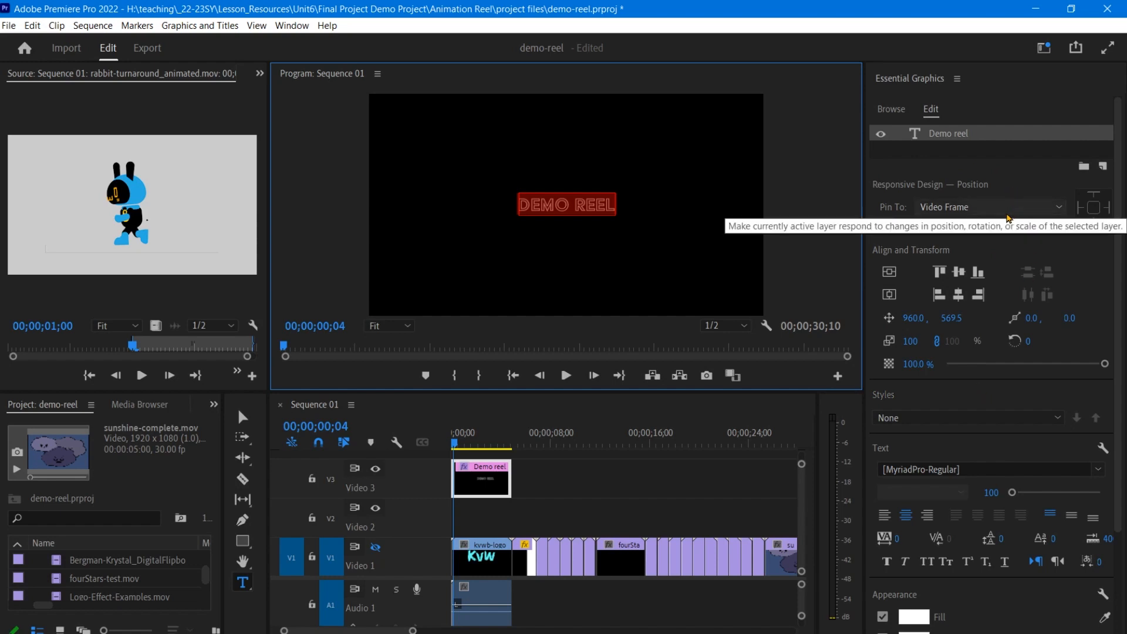
drag(911, 341, 941, 320)
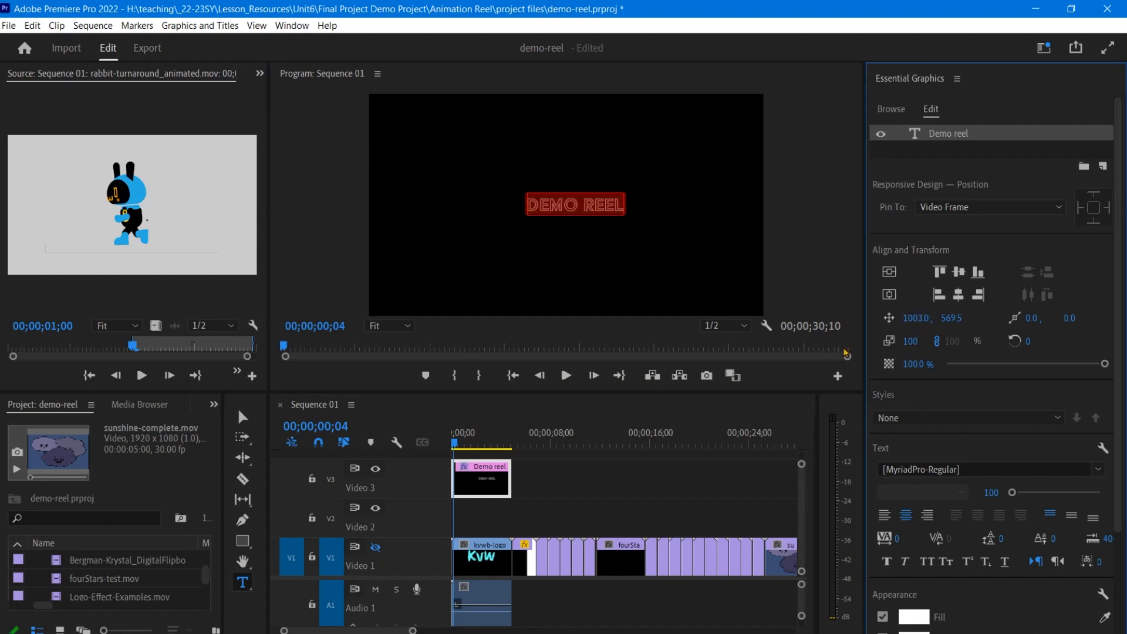
click(892, 298)
click(889, 272)
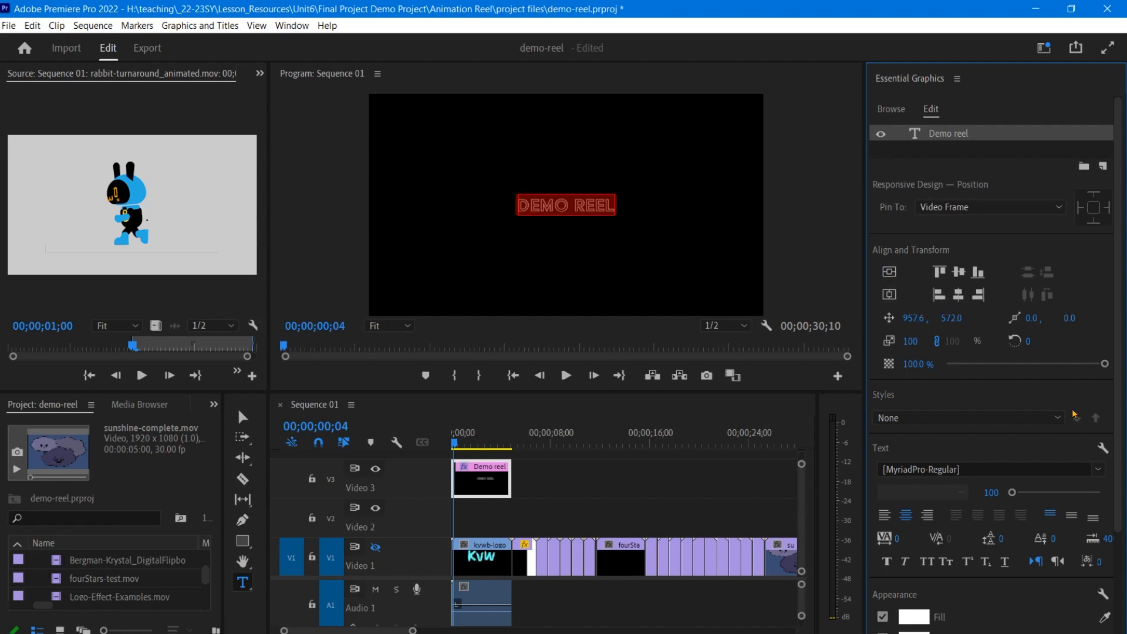
Change the title text's font to Rockwell Extra Bold
scroll(1026, 438, down, 1)
click(1057, 452)
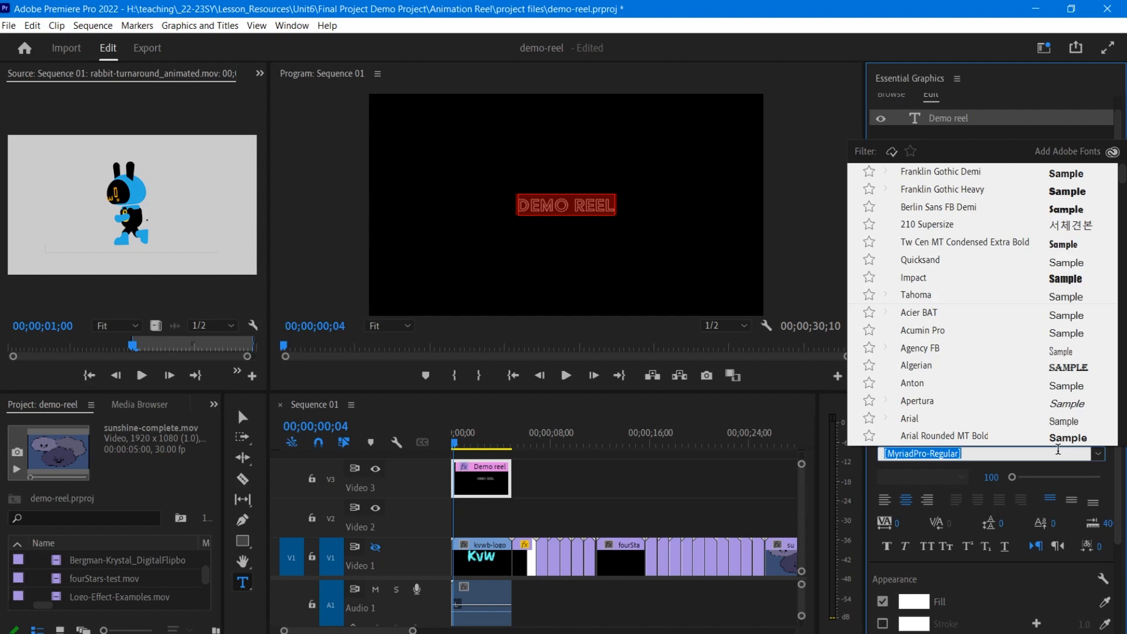
scroll(968, 344, down, 6)
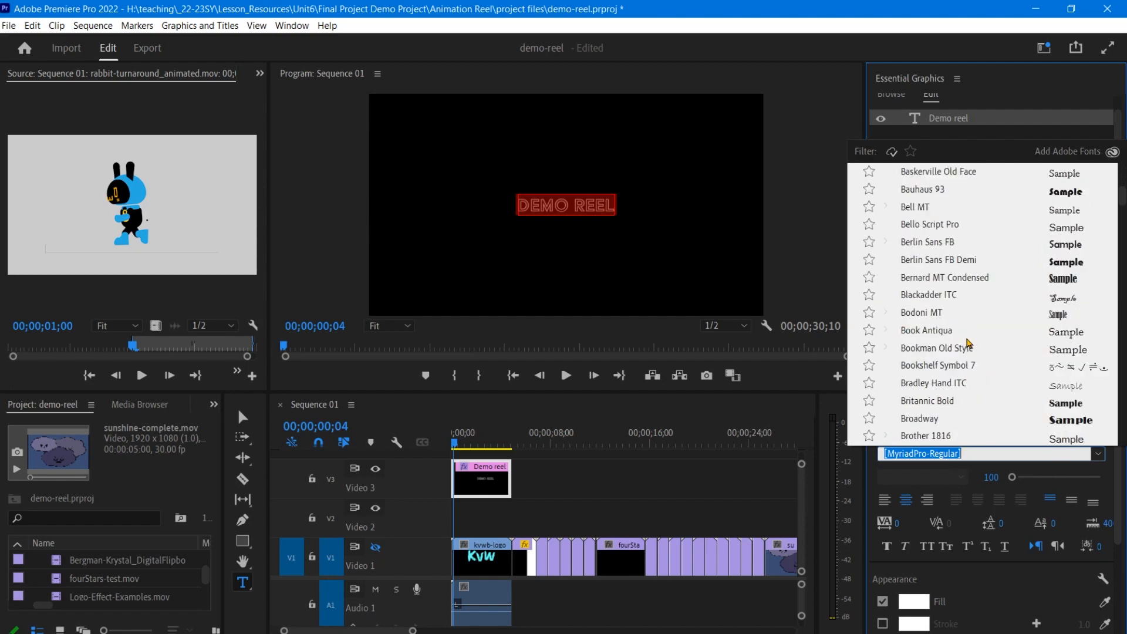
scroll(968, 343, down, 15)
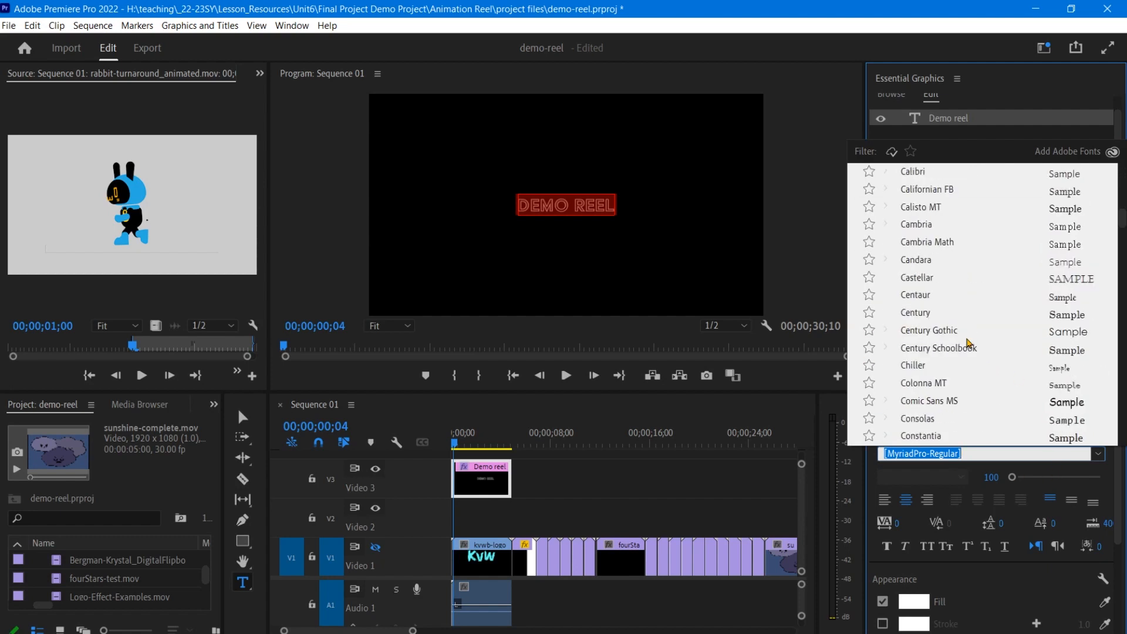
scroll(968, 343, down, 2)
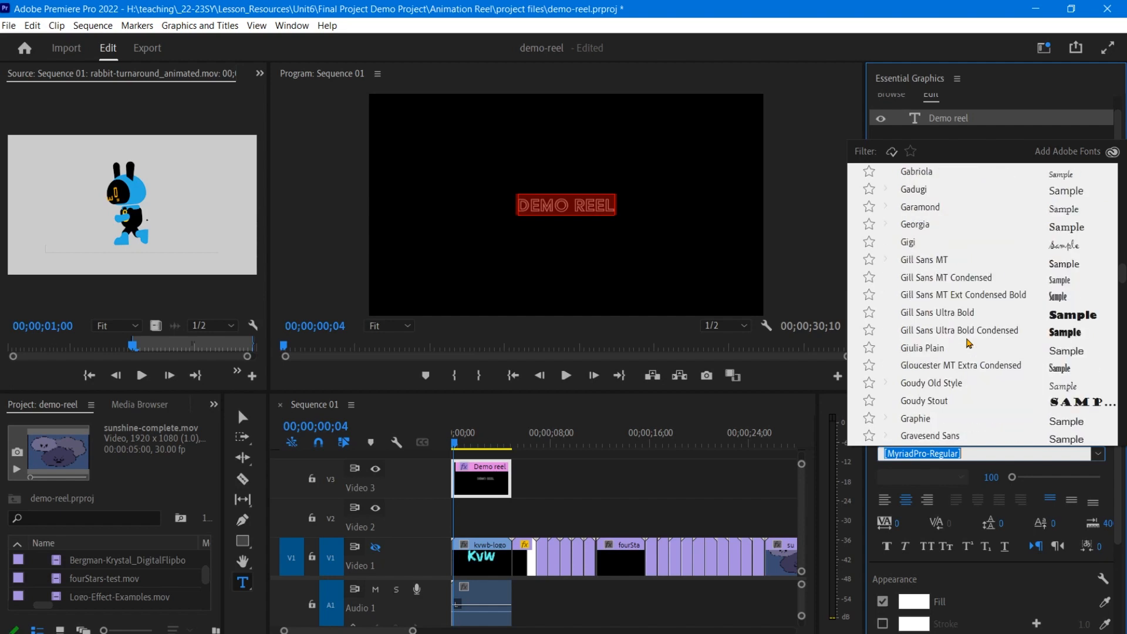
scroll(968, 343, down, 6)
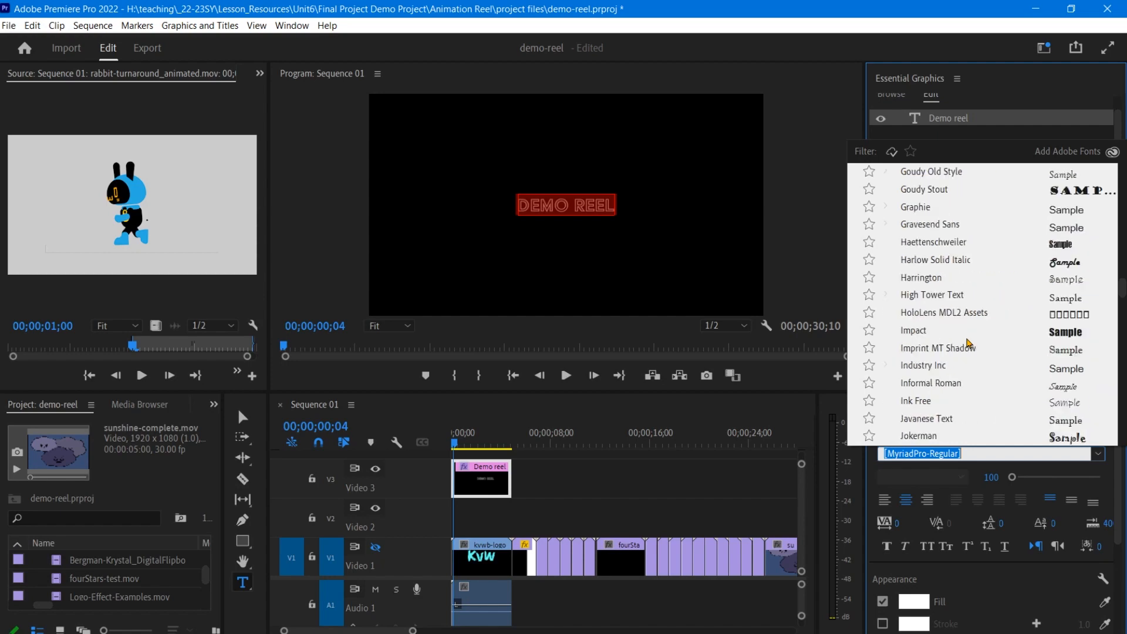
scroll(968, 344, down, 20)
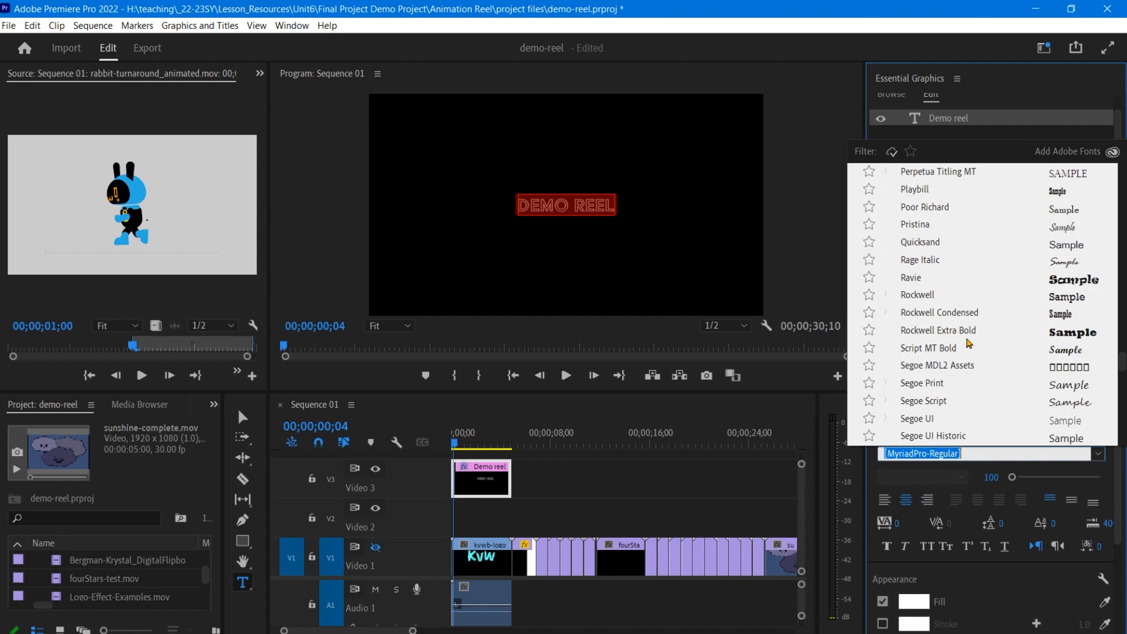
click(969, 333)
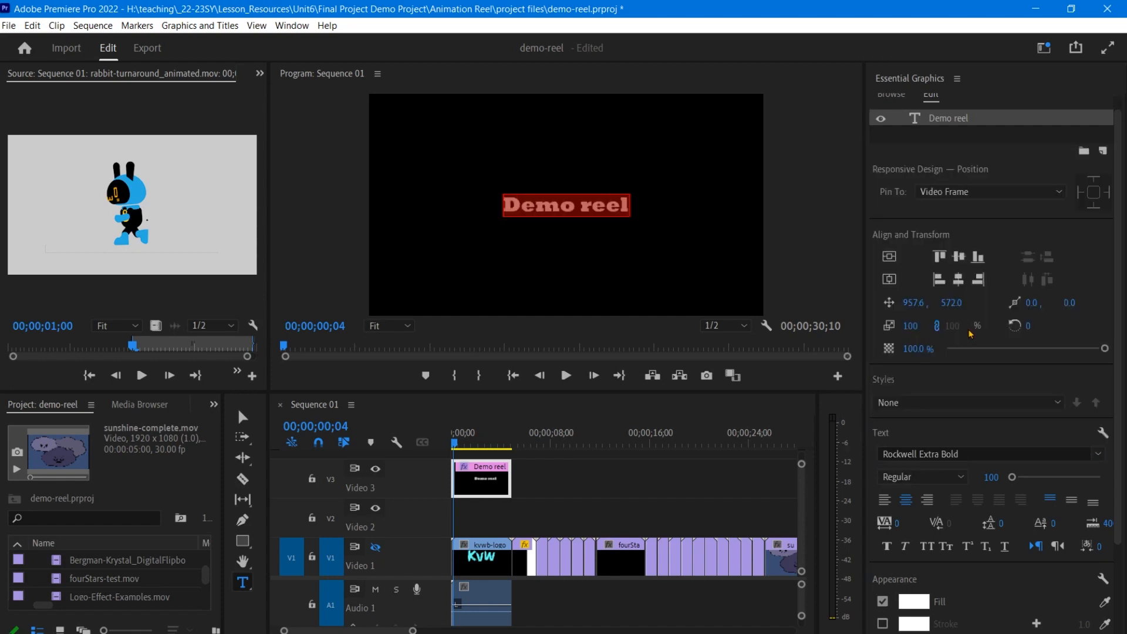
Capitalise the second word of the title so the text reads "Demo Reel"
click(960, 123)
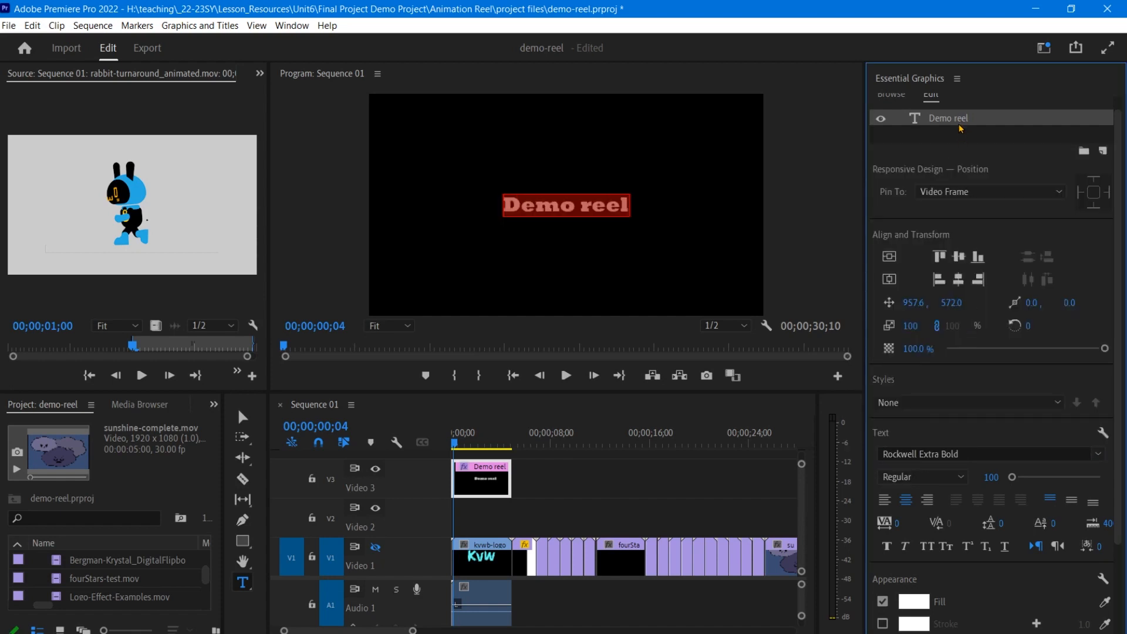
click(588, 208)
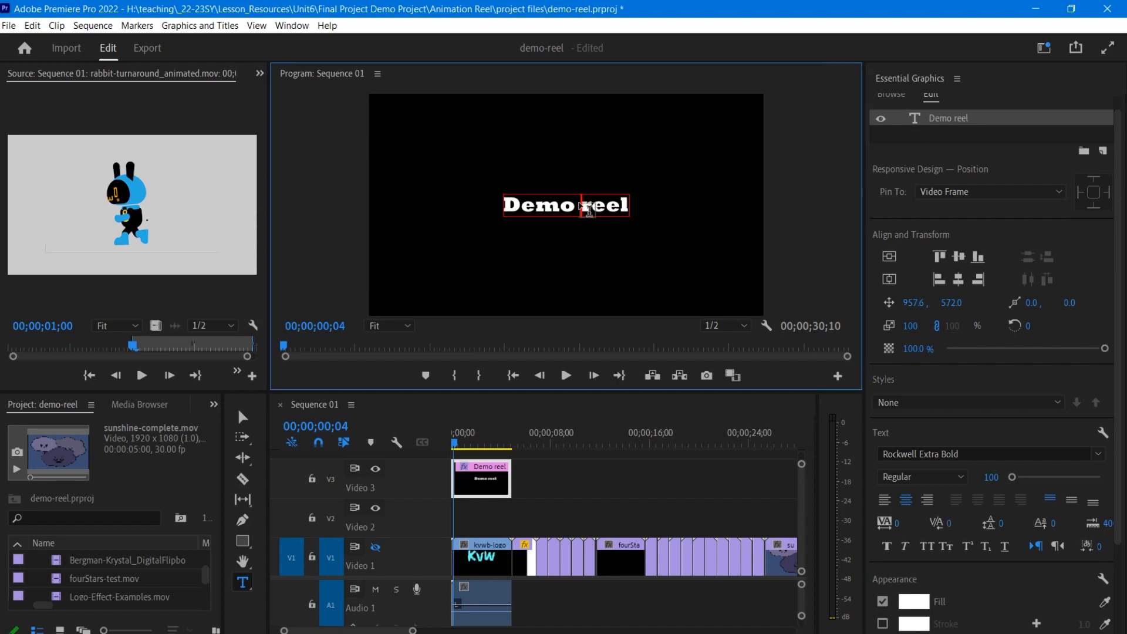
key(BackSpace)
text(R)
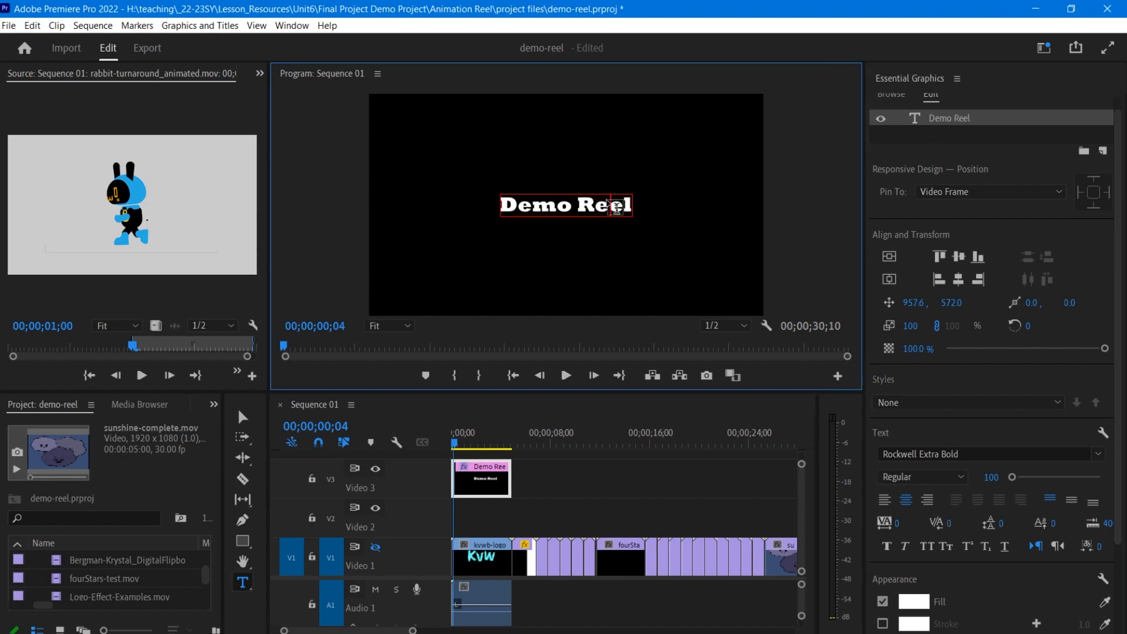
Select the whole Demo Reel text and set its font size to 200
triple_click(615, 207)
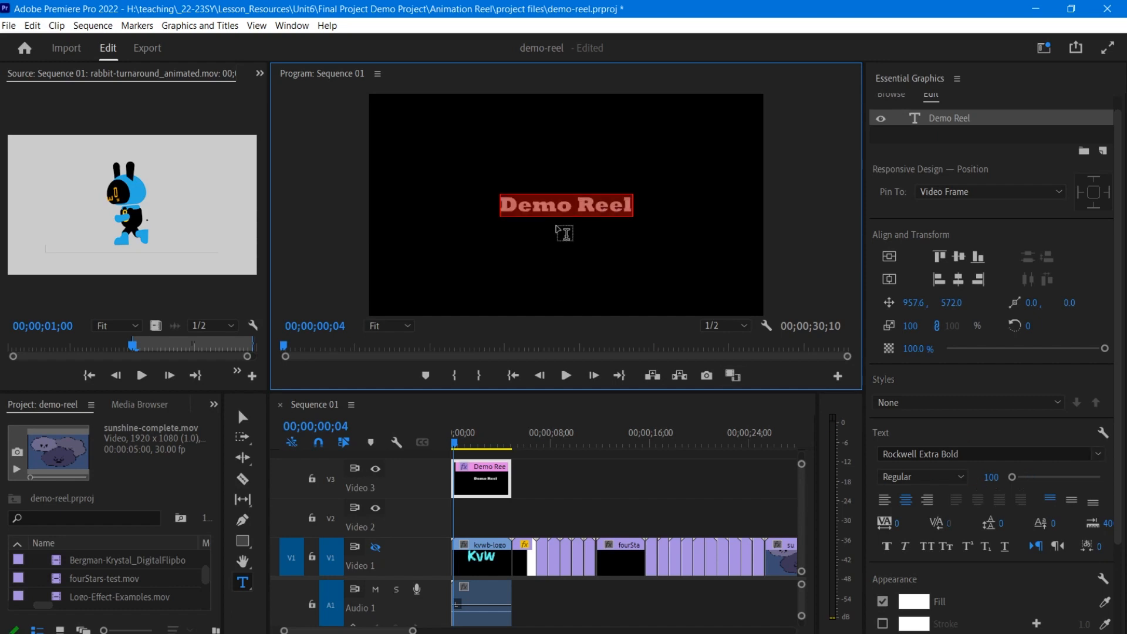
click(569, 209)
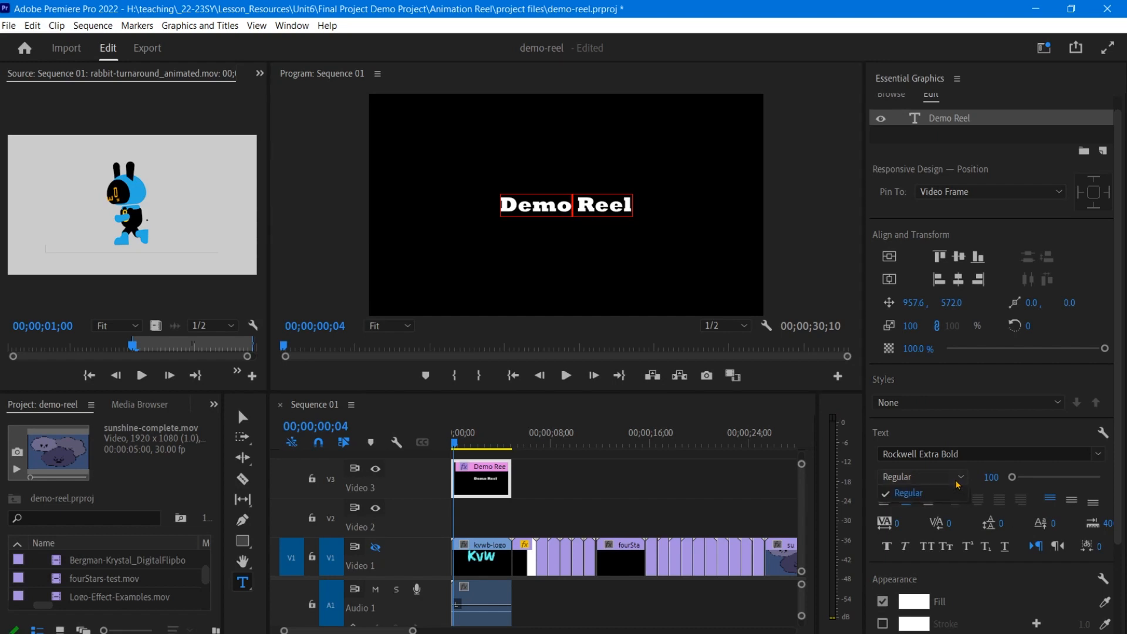
drag(1011, 476, 1025, 480)
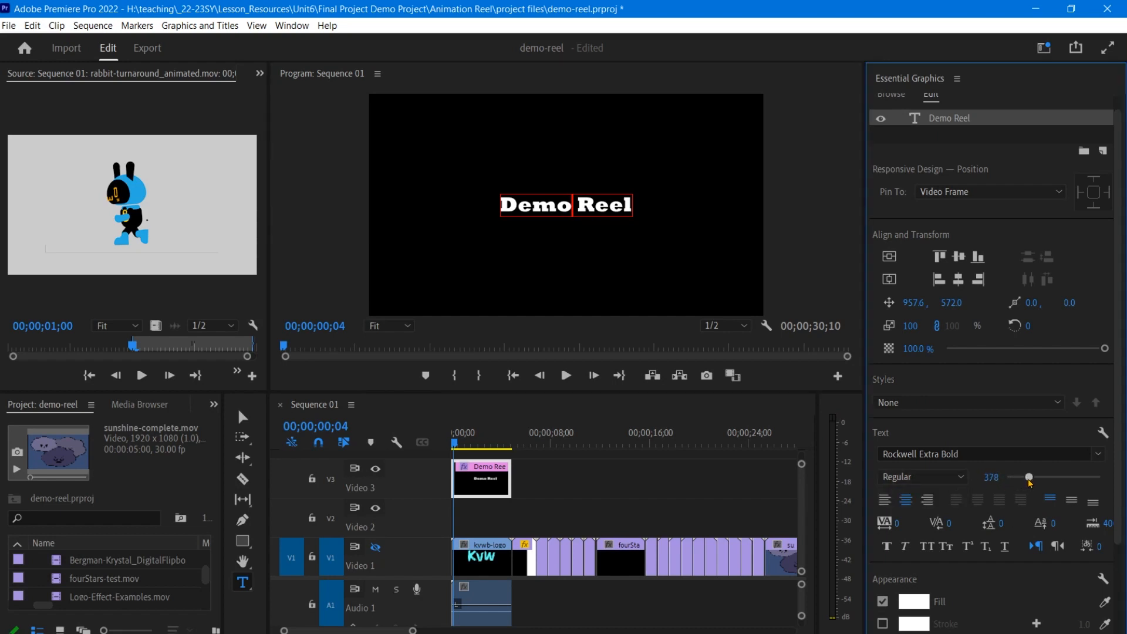
triple_click(589, 217)
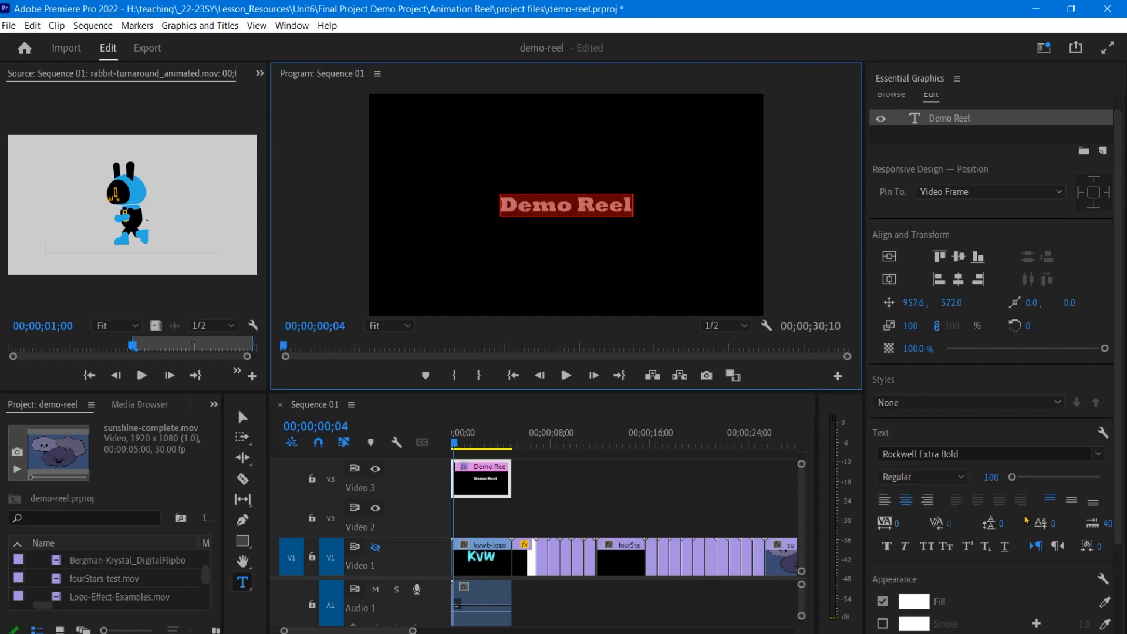
drag(1012, 476, 1019, 481)
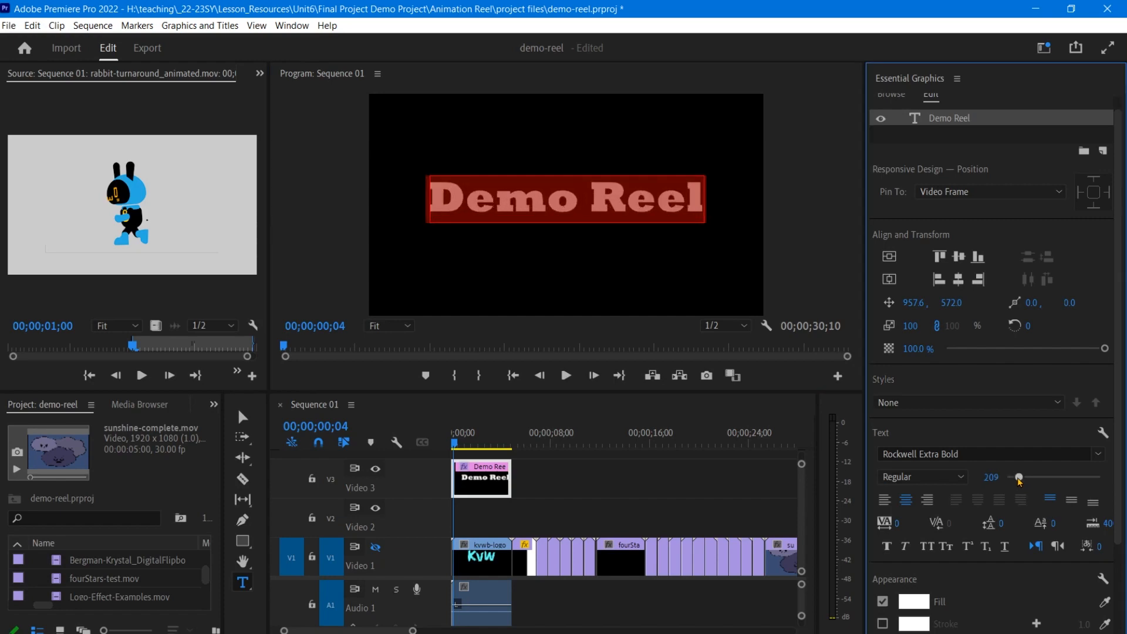
click(986, 473)
text(200)
key(Return)
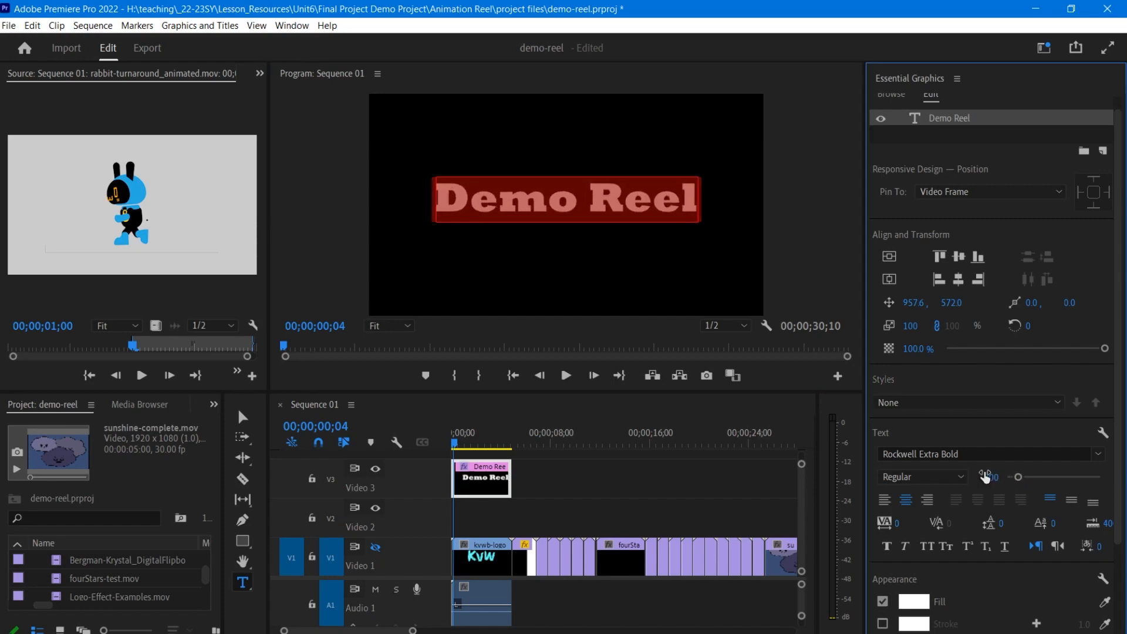
click(615, 209)
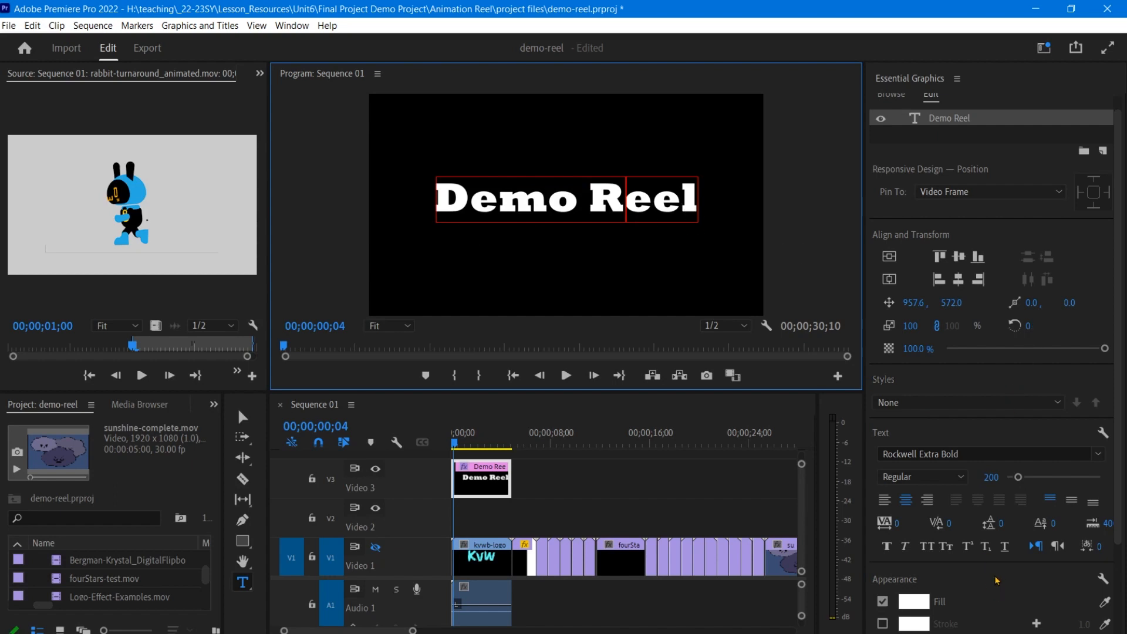
Try to change the title's fill colour to blue 0D78FF with no characters selected
scroll(996, 581, down, 1)
click(913, 545)
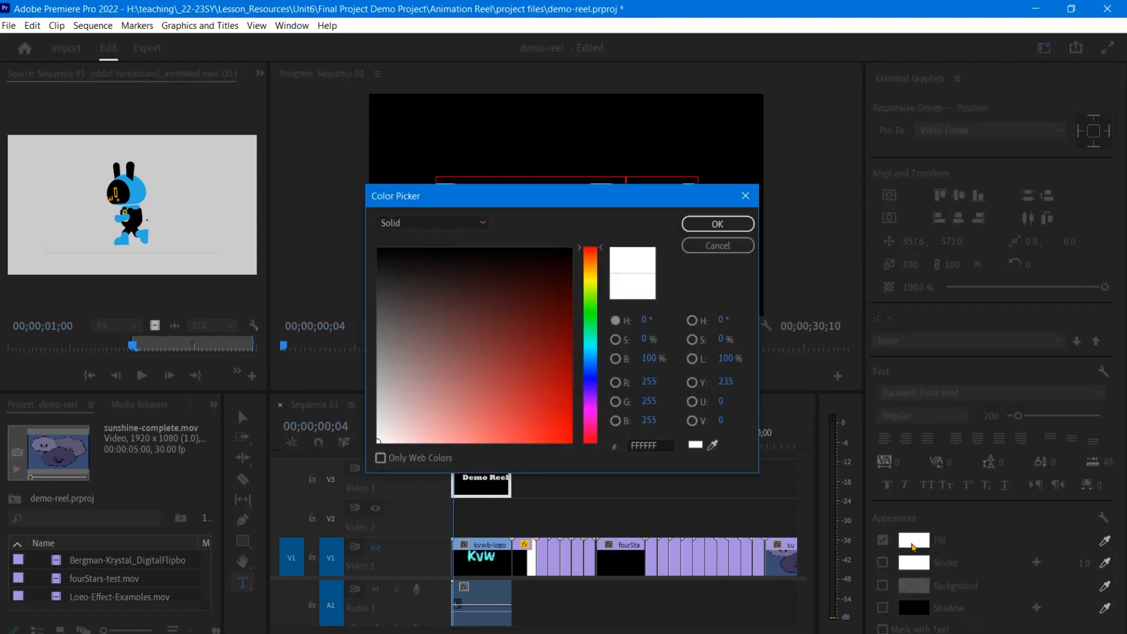
drag(567, 196, 958, 310)
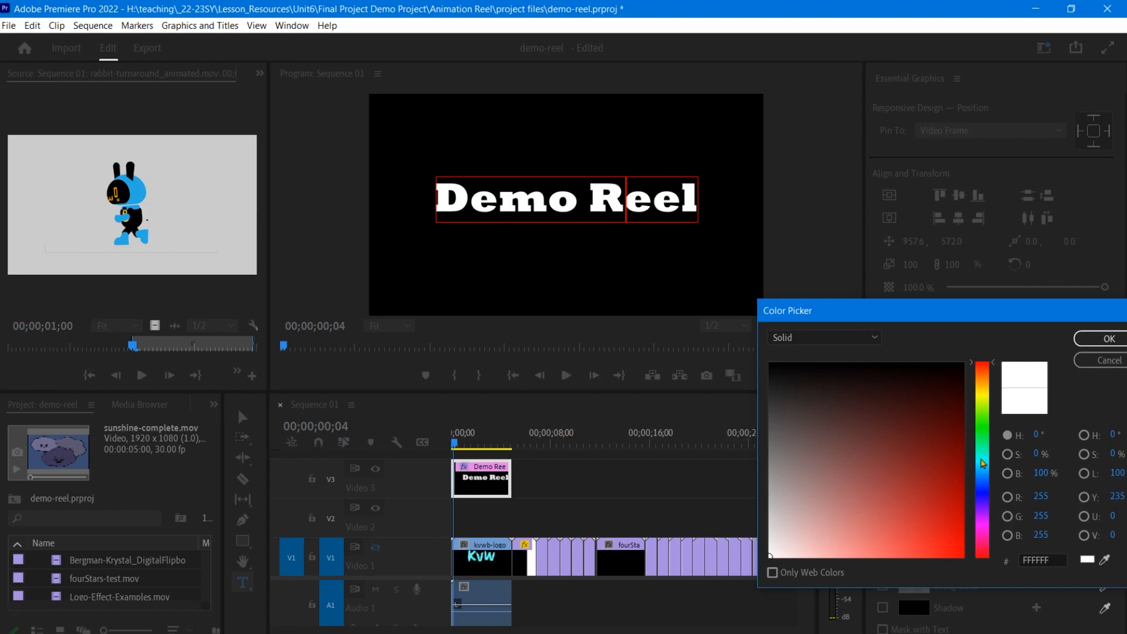
click(981, 477)
drag(919, 486, 953, 555)
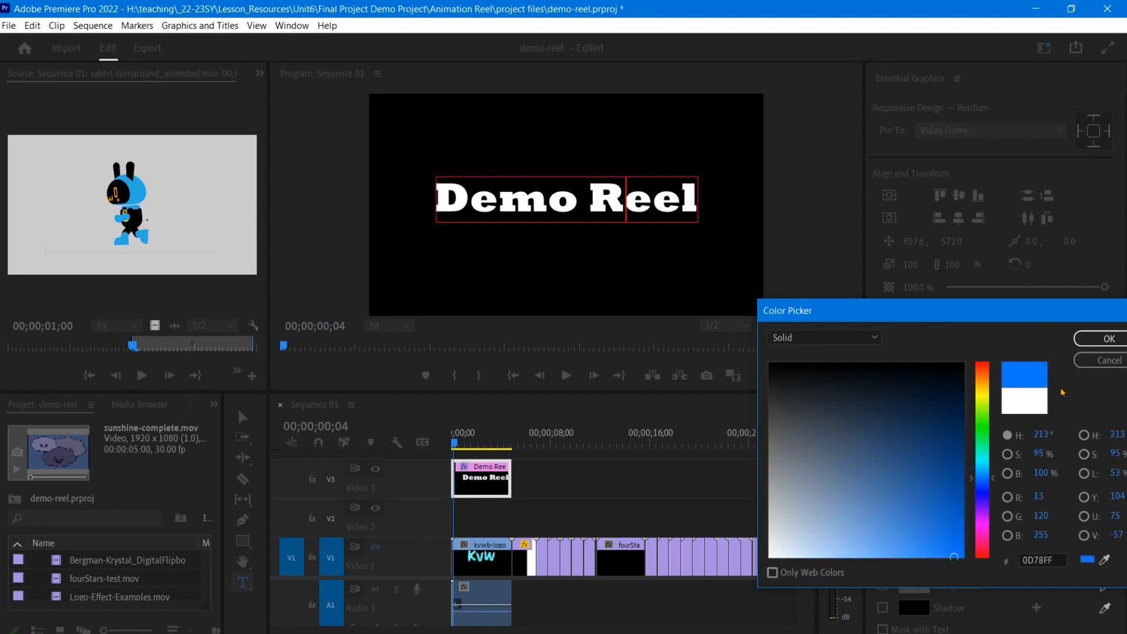
click(1094, 339)
Select all of the Demo Reel text and set its solid fill colour to turquoise 4BFFE6
drag(437, 199, 697, 199)
click(913, 540)
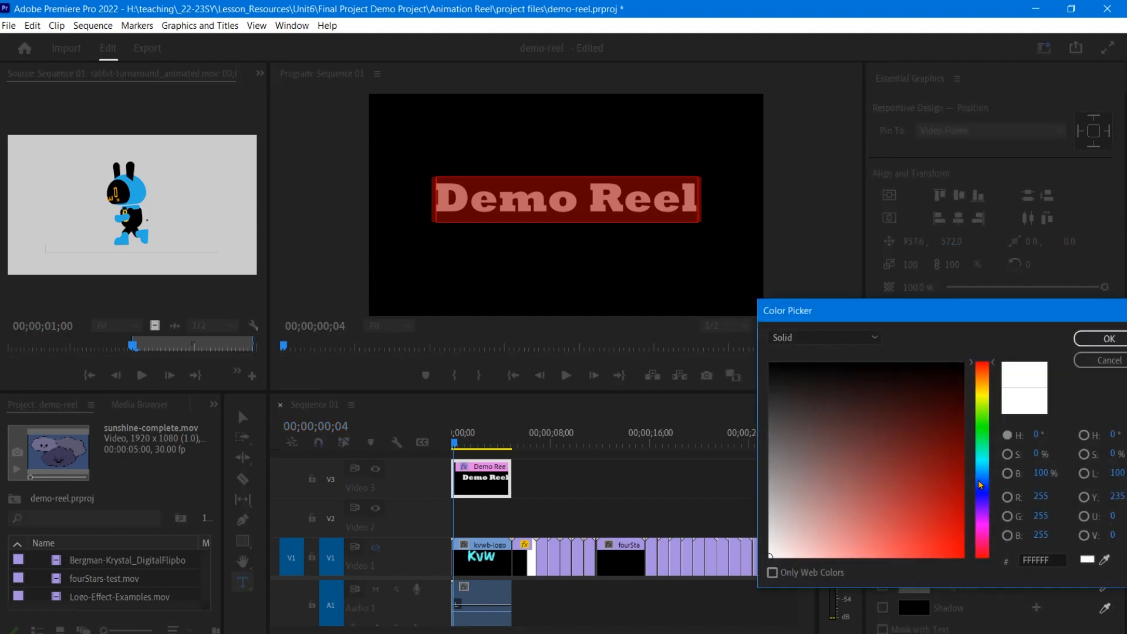
click(978, 480)
mouse_move(939, 528)
mouse_down()
mouse_move(884, 553)
mouse_move(907, 556)
mouse_up()
click(986, 461)
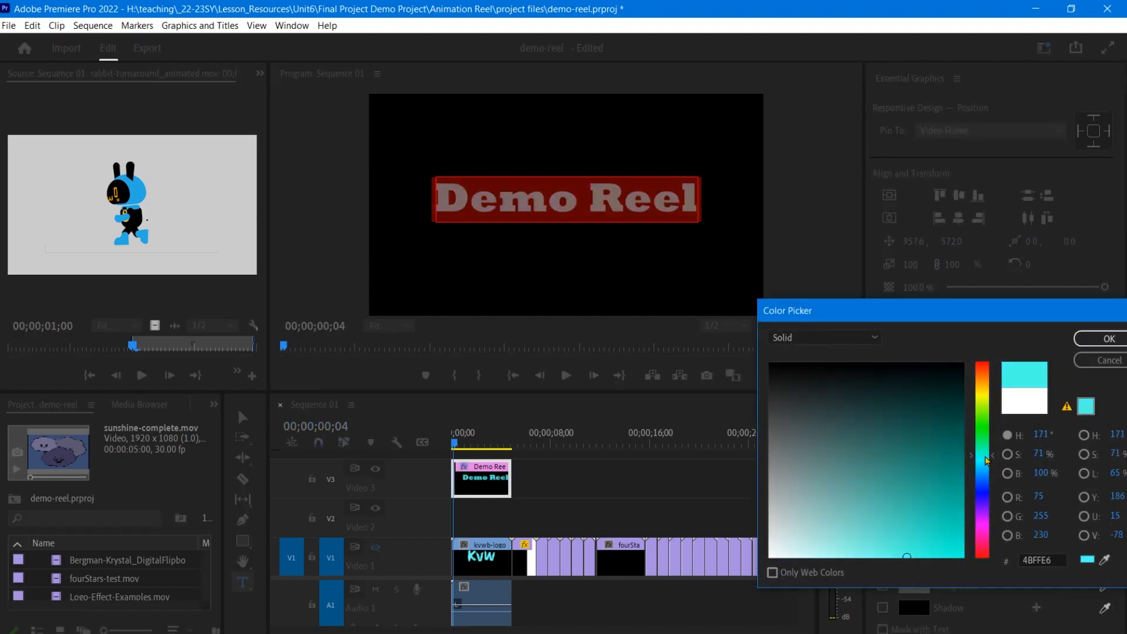
click(1108, 338)
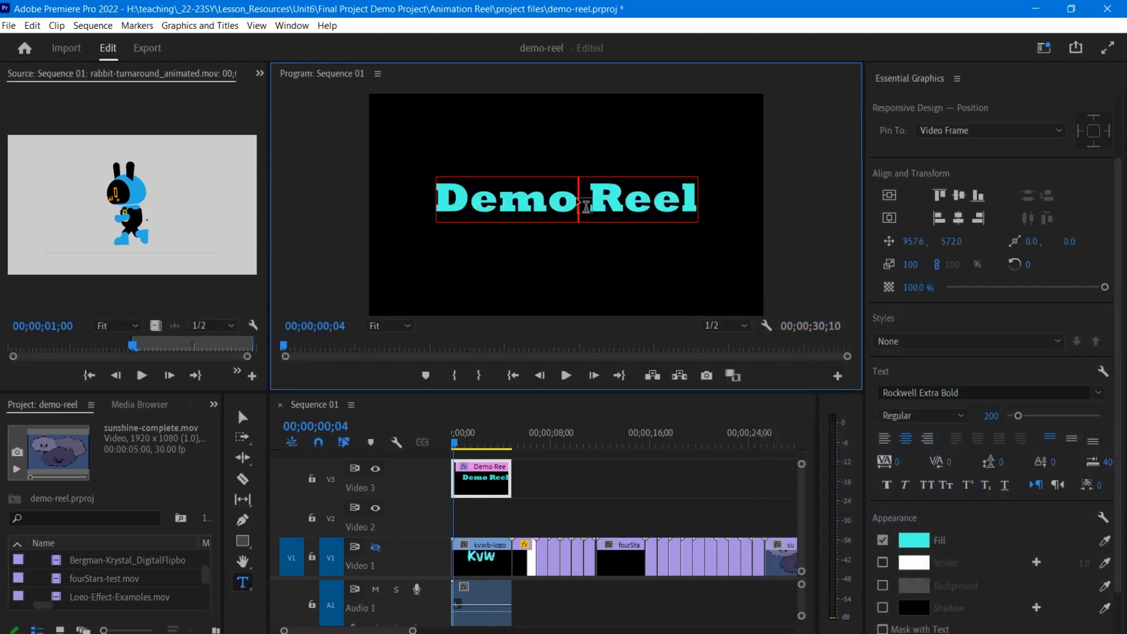
Change the selected title's fill to a linear gradient, keeping turquoise as the start colour and setting the end stop to yellow (RGB 255, 235, 0)
key(ctrl+a)
click(913, 540)
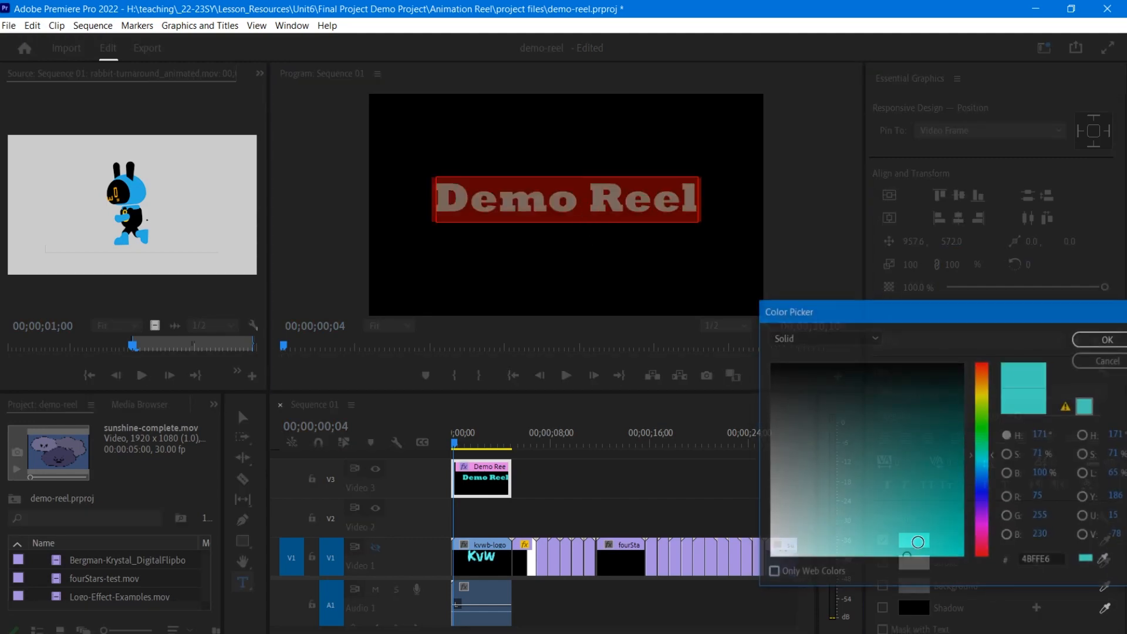
click(824, 339)
click(822, 371)
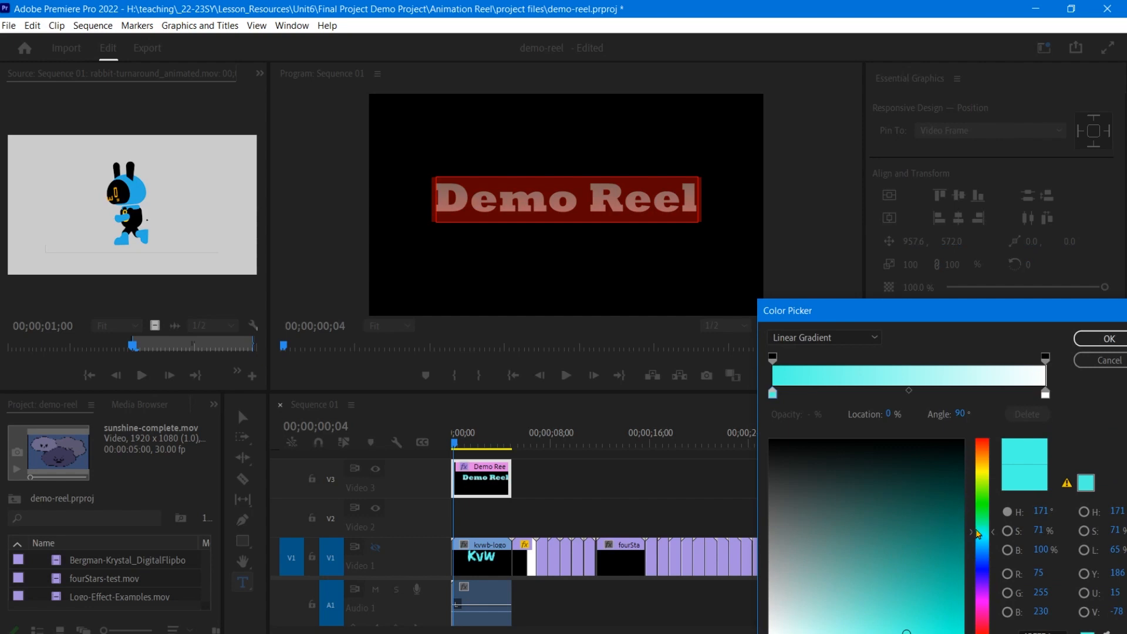
click(1045, 394)
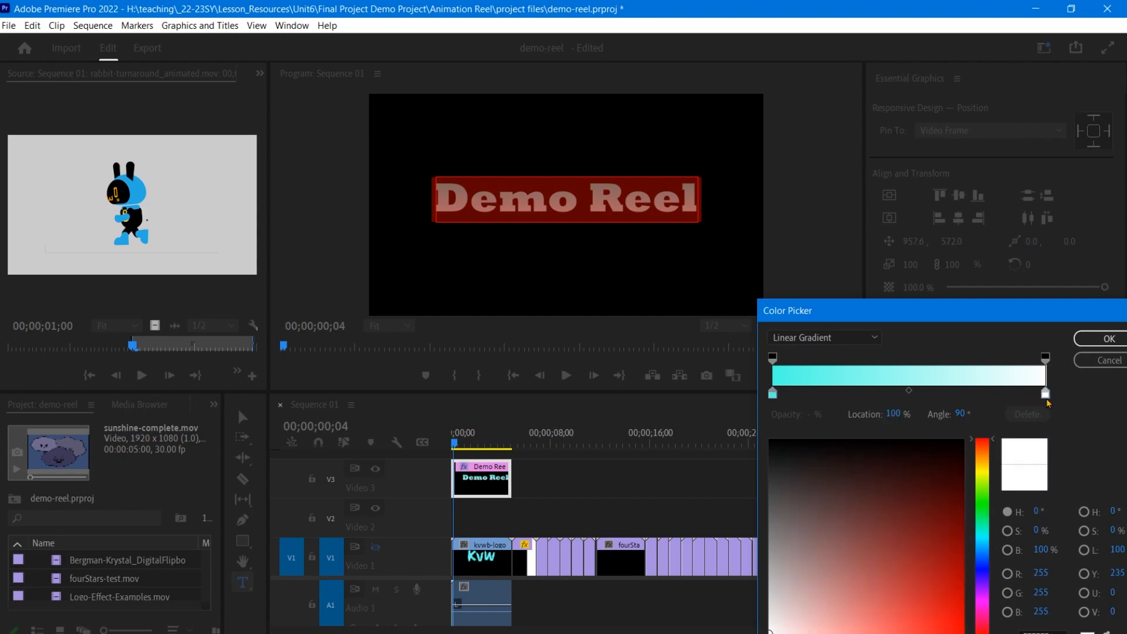
click(983, 569)
click(983, 468)
drag(930, 491, 963, 632)
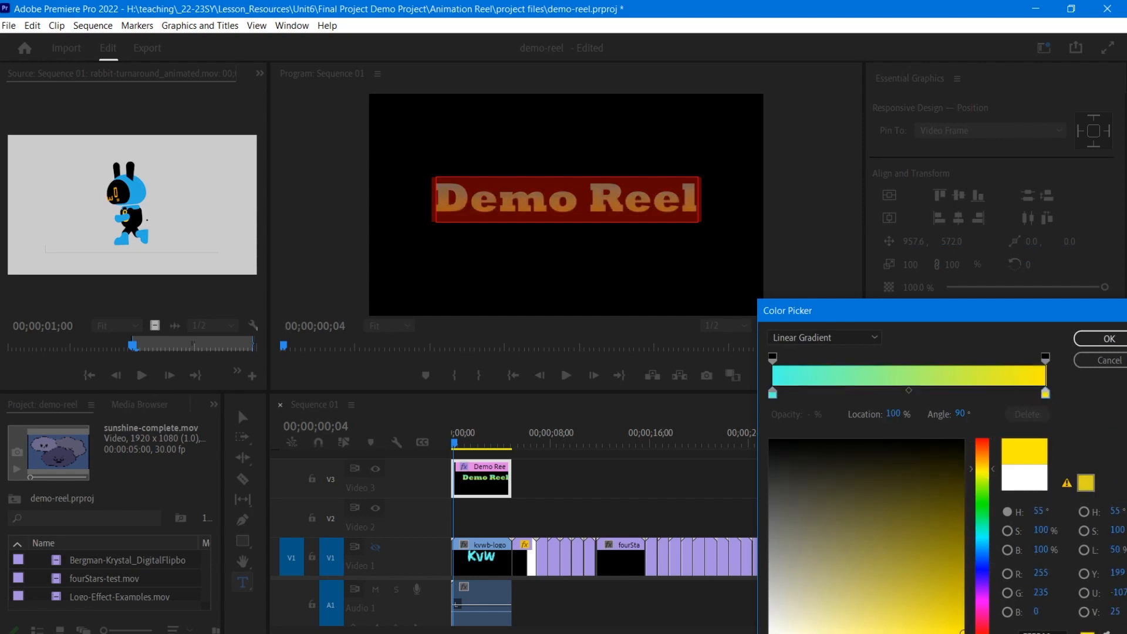
click(1106, 339)
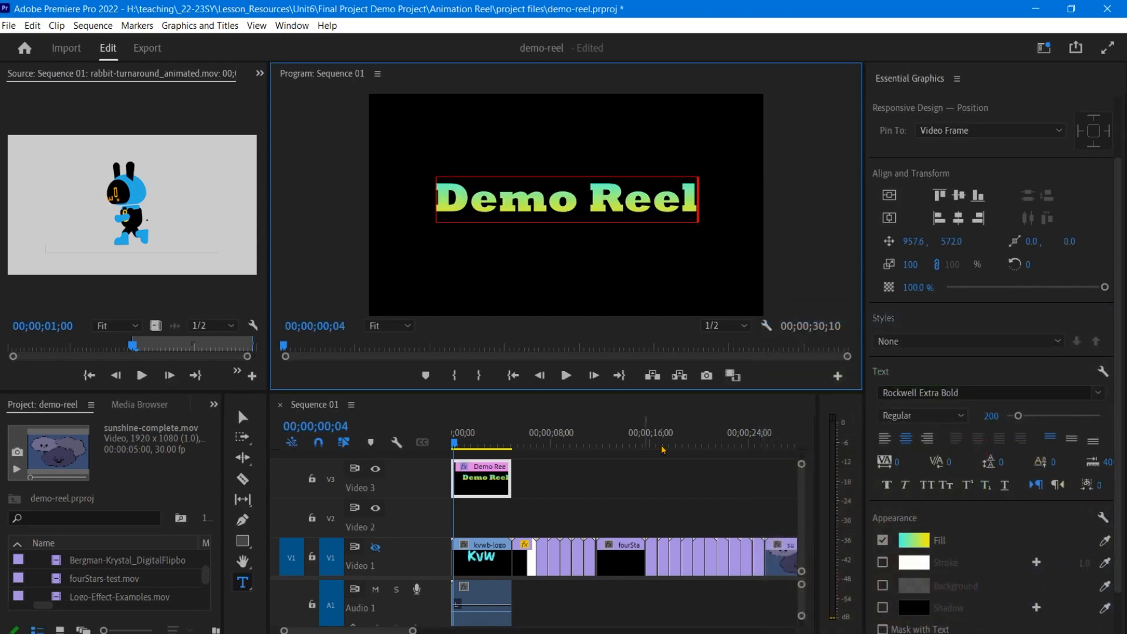
Try a white stroke of width 4.0 on the Demo Reel text, turn the stroke off again and deselect the text
click(883, 562)
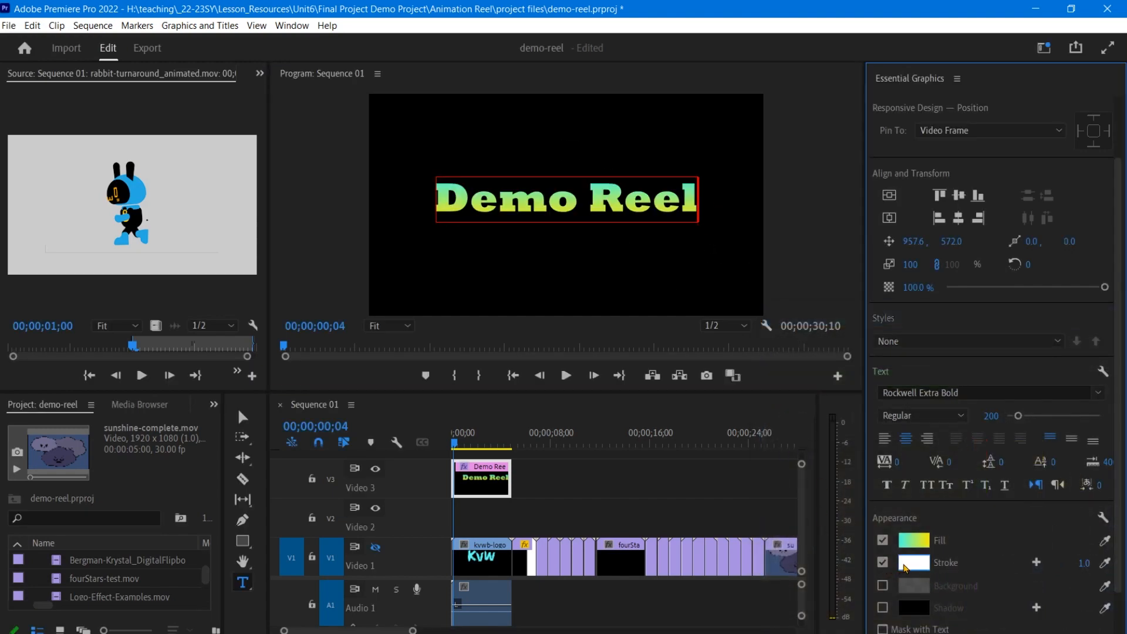
triple_click(590, 187)
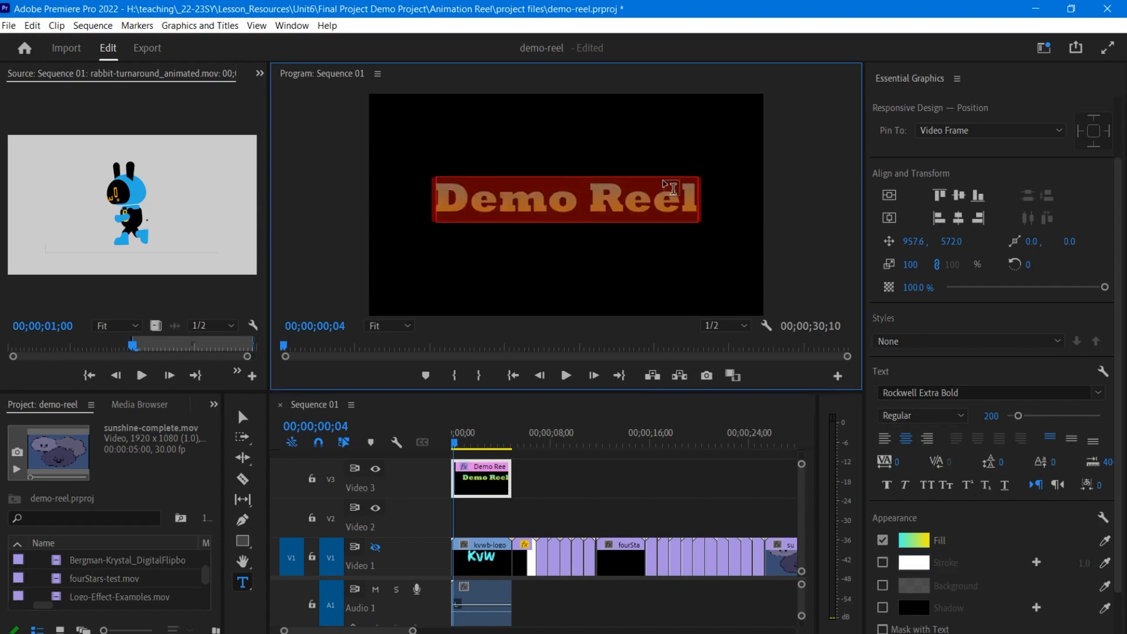
click(925, 563)
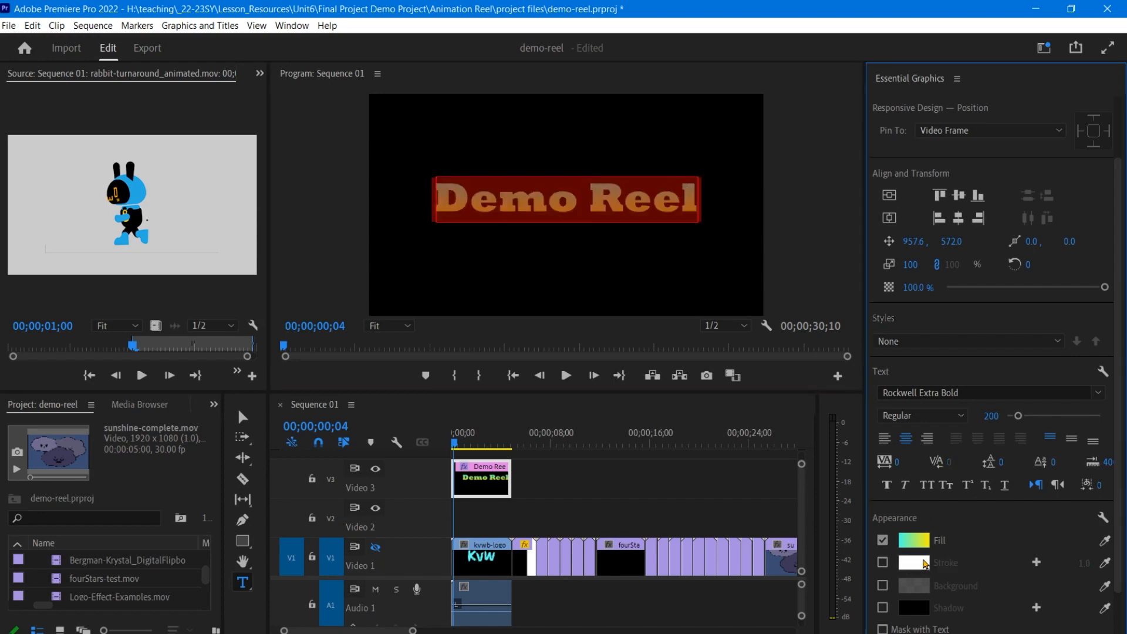
click(882, 564)
drag(1084, 564, 1085, 564)
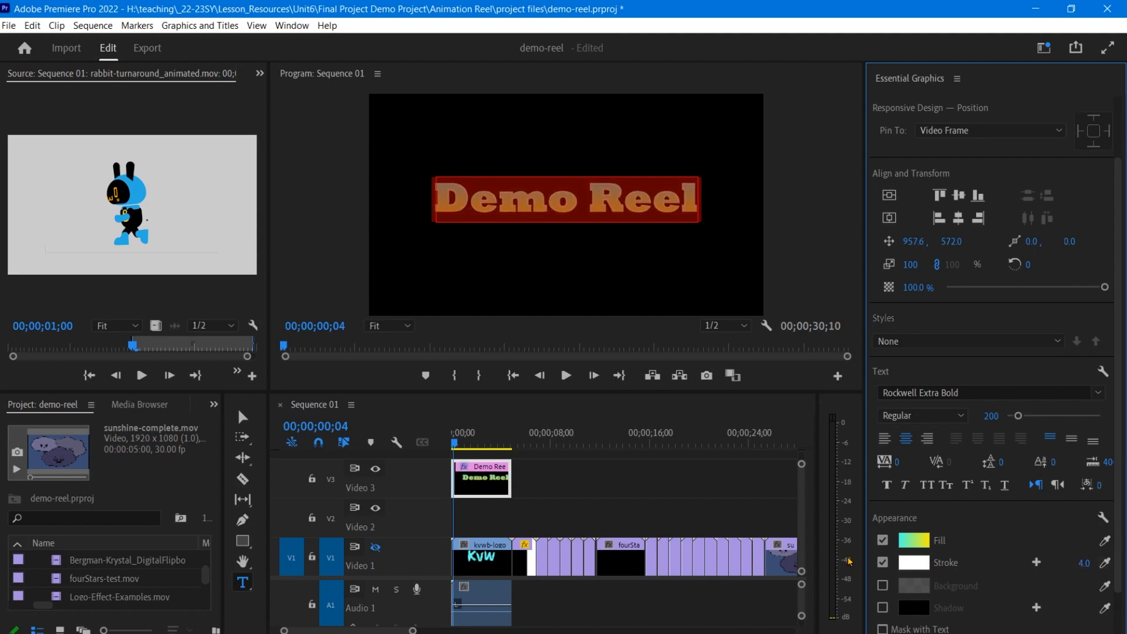
click(882, 562)
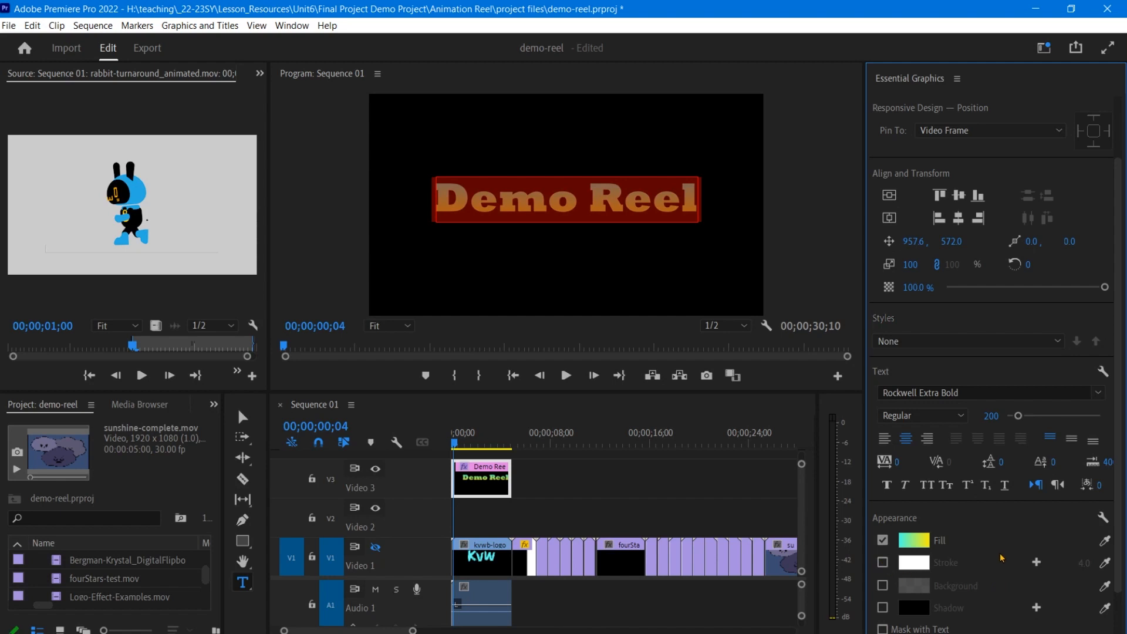
click(574, 196)
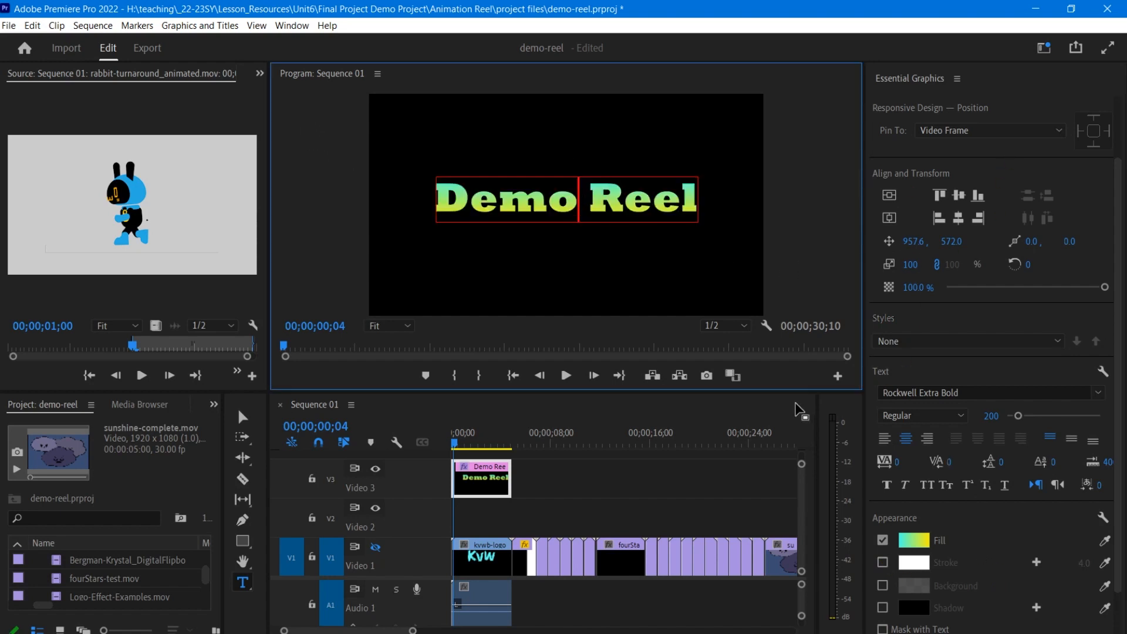
click(826, 247)
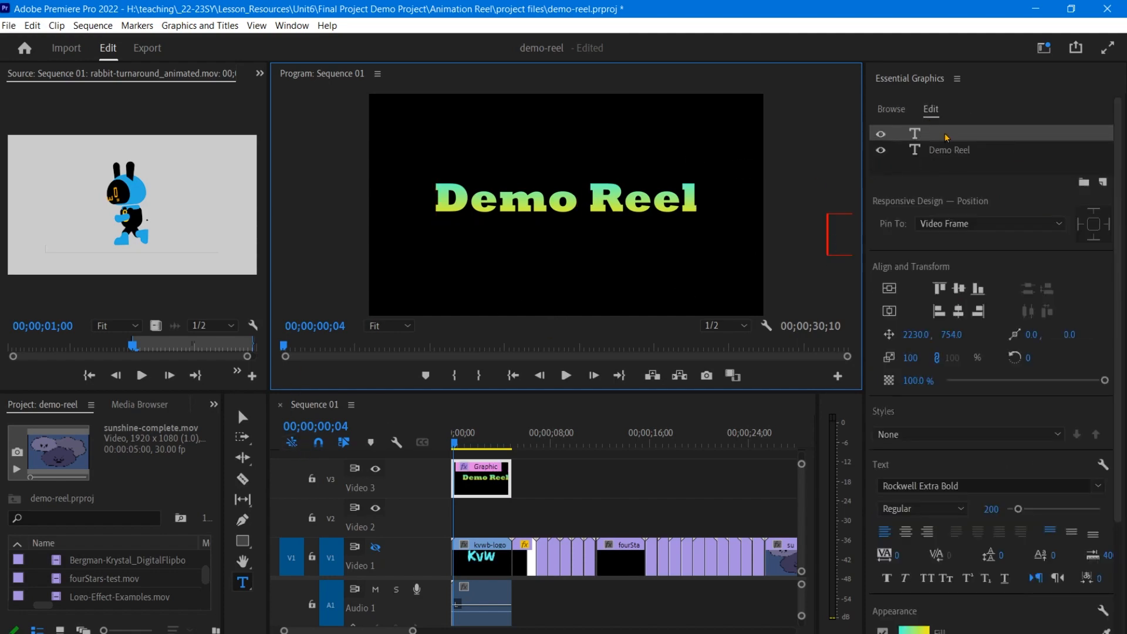
Undo the stray empty text layer and add a new text line with the creator's title and surname beneath Demo Reel
key(ctrl+z)
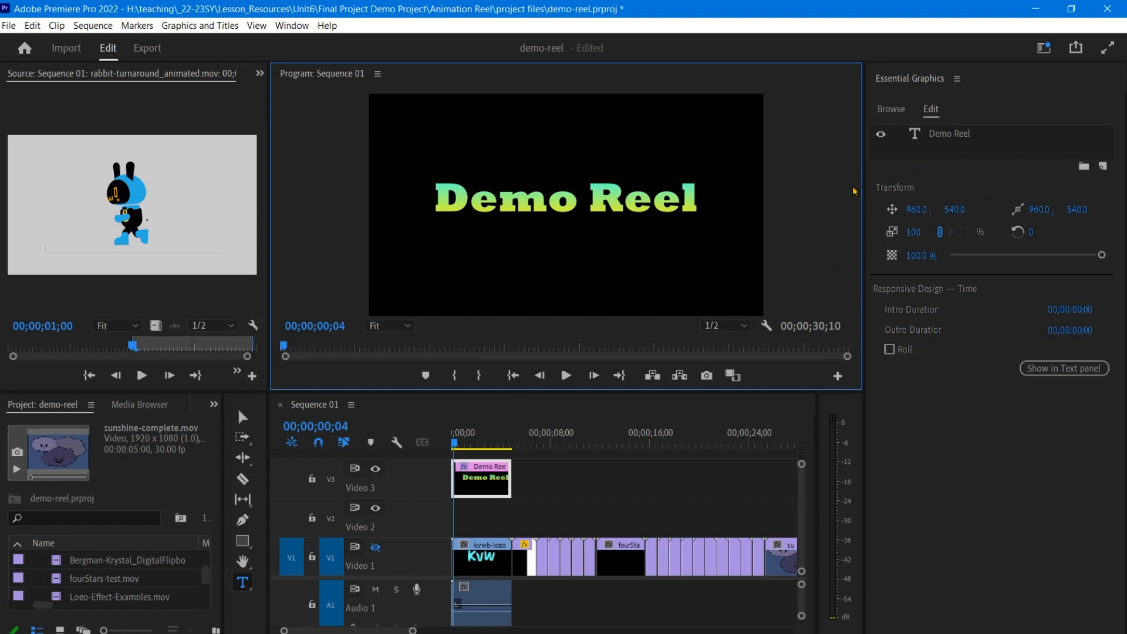
click(440, 249)
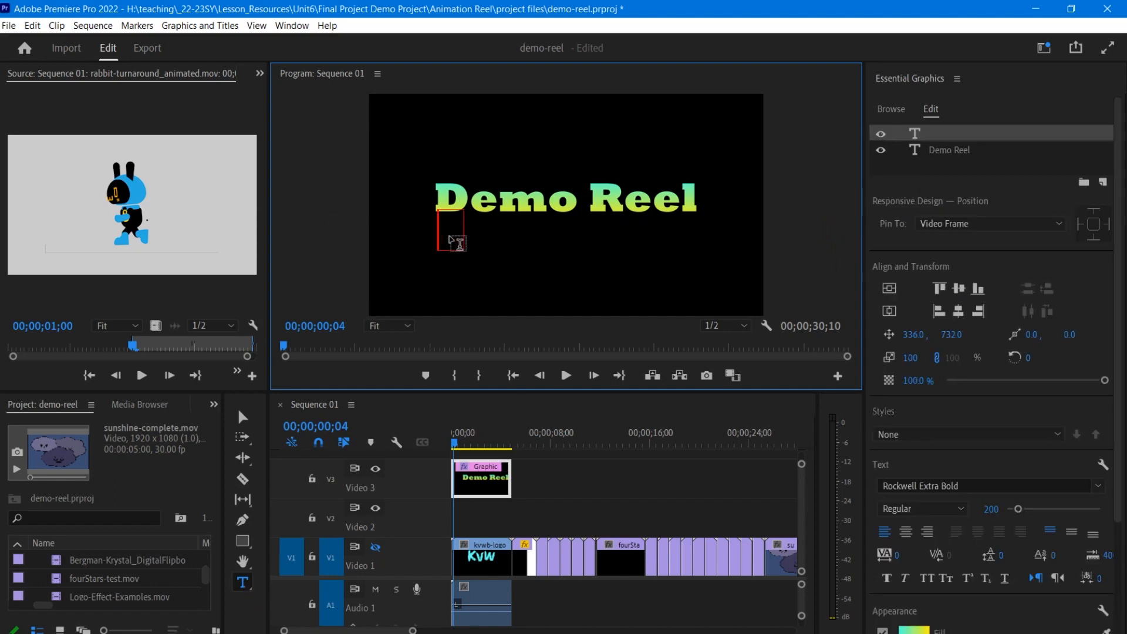
click(936, 139)
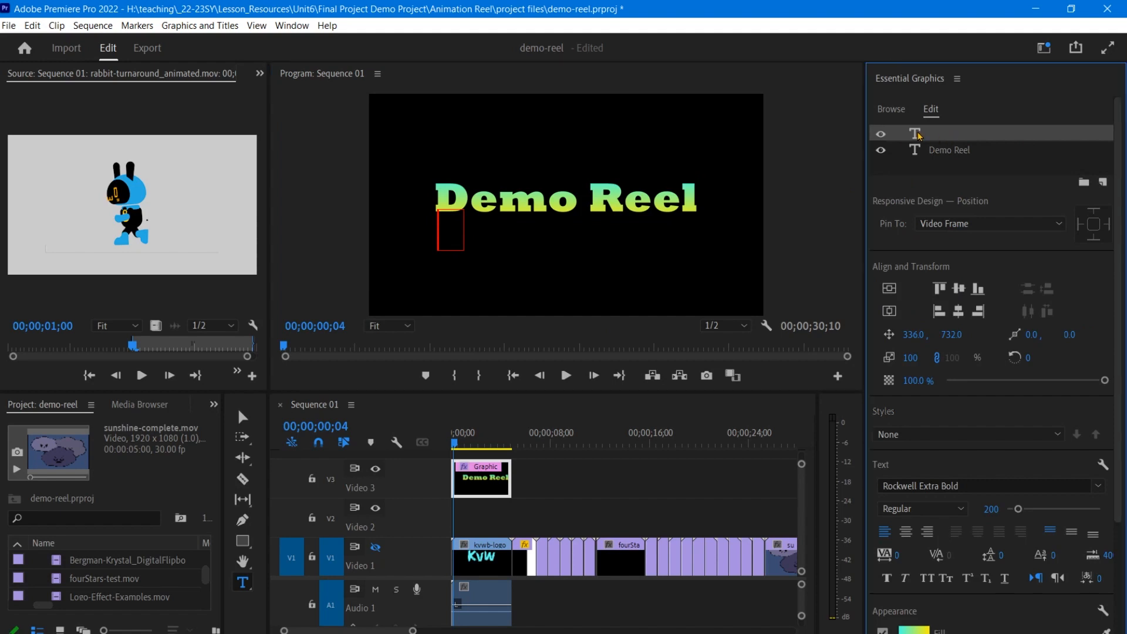
click(454, 241)
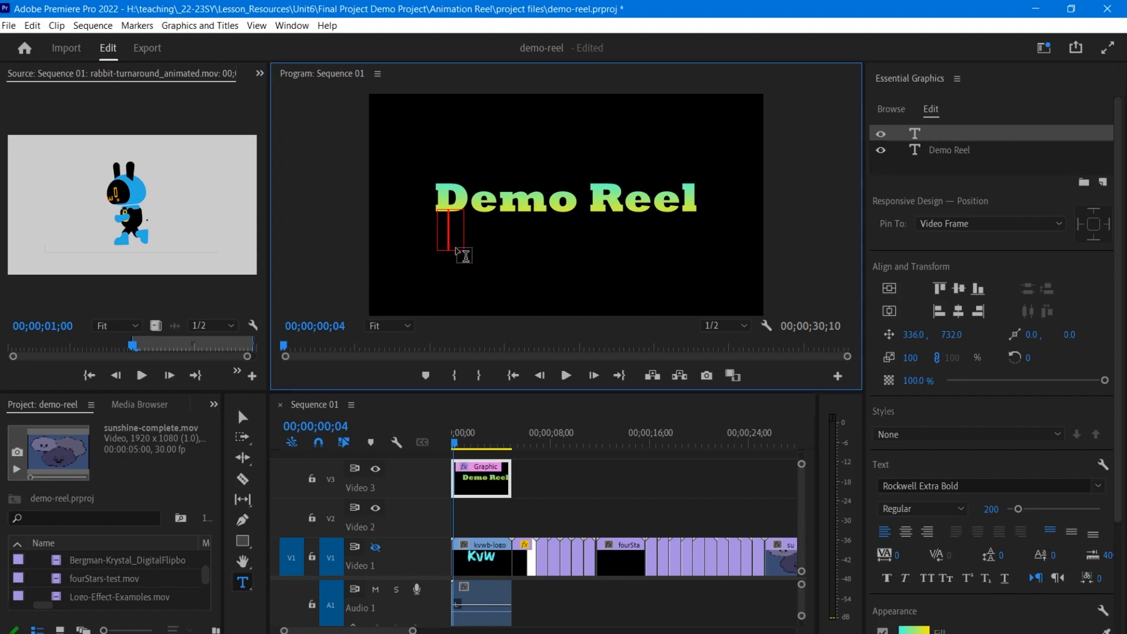
text(K)
key(BackSpace)
text(Mrs. Bergman)
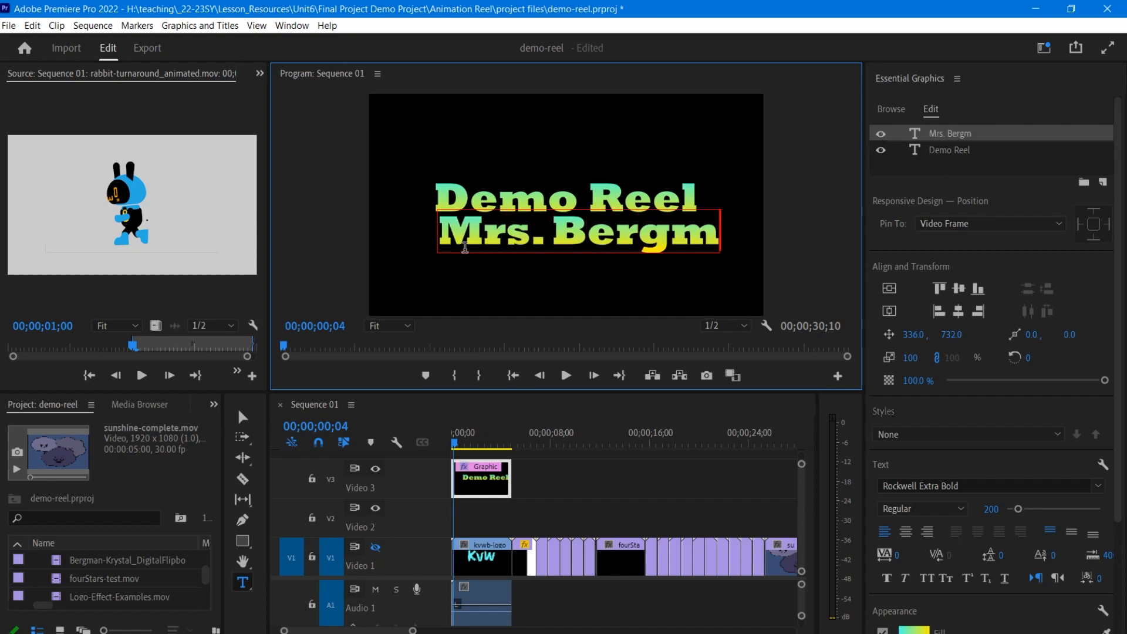
Select the whole name line, try font size 150 and settle on 100
triple_click(487, 237)
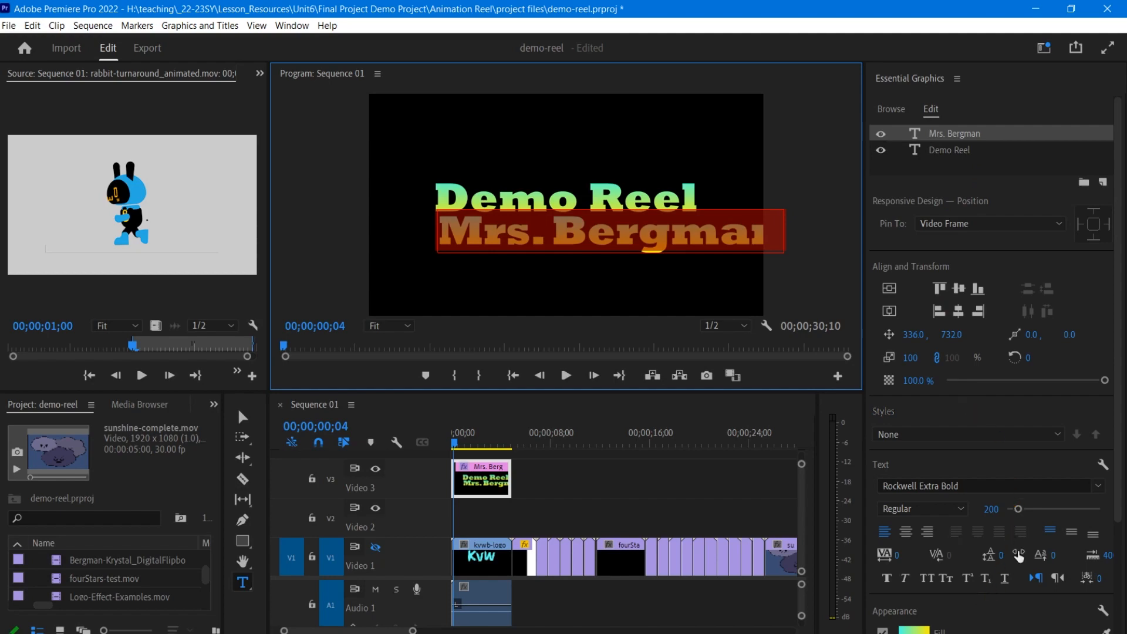
click(988, 508)
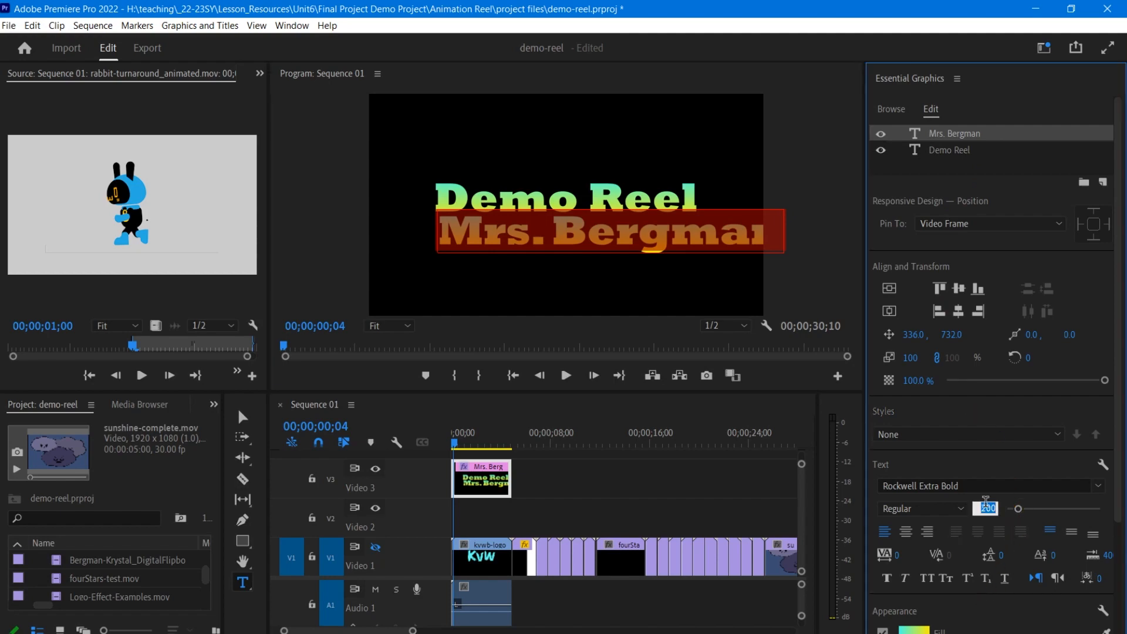
text(150)
key(Return)
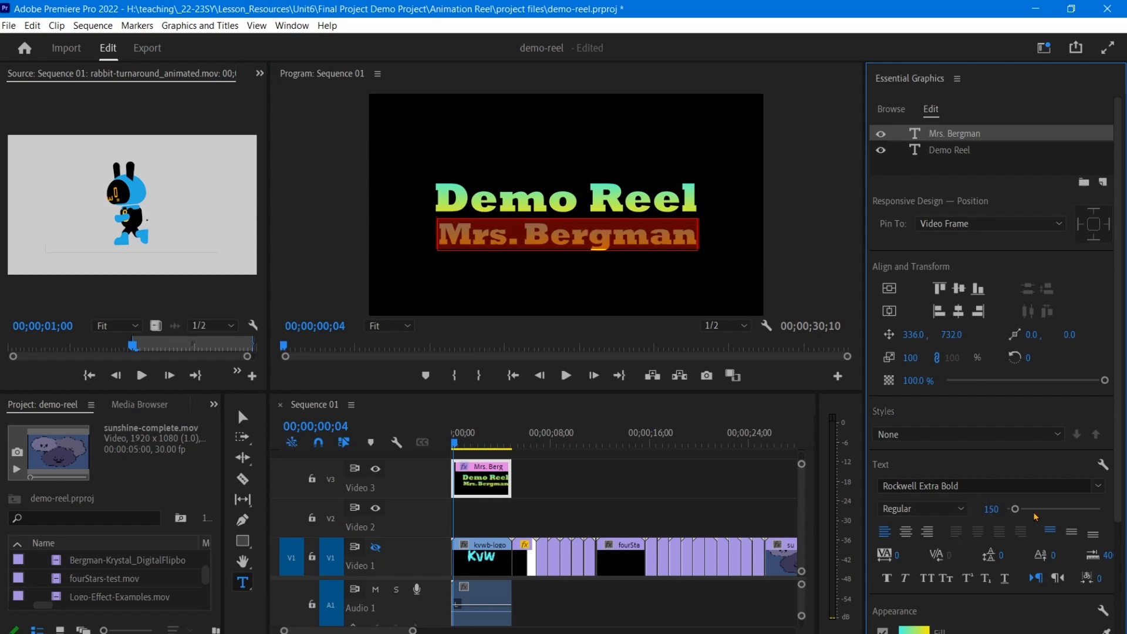
click(989, 508)
text(100)
key(Return)
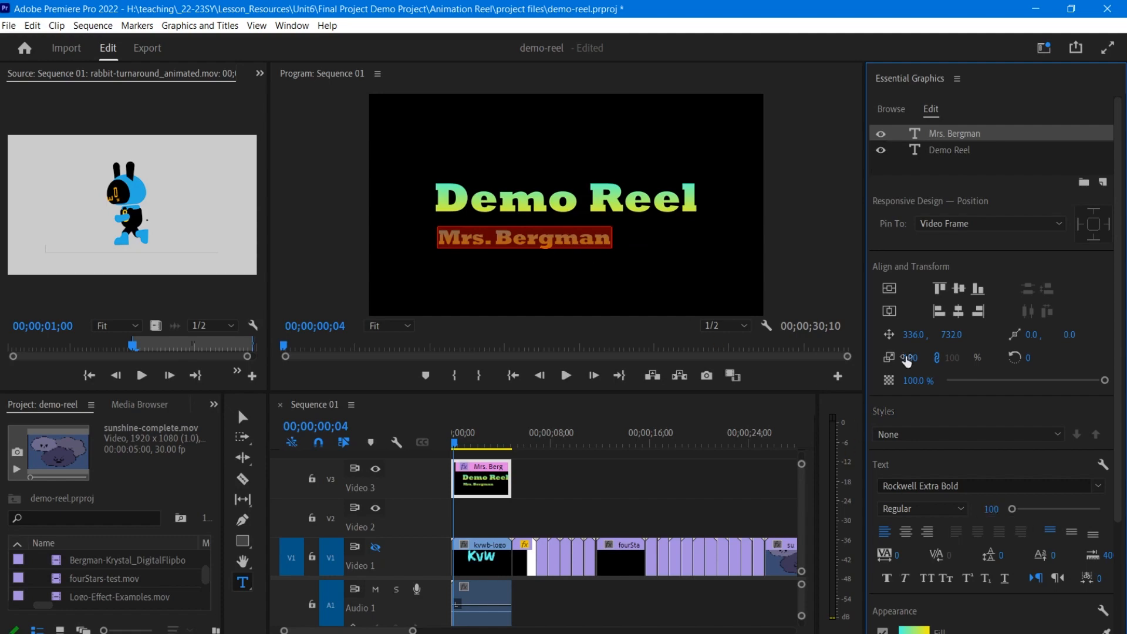
Change the name line's fill from the linear gradient to solid yellow FFE200
click(913, 630)
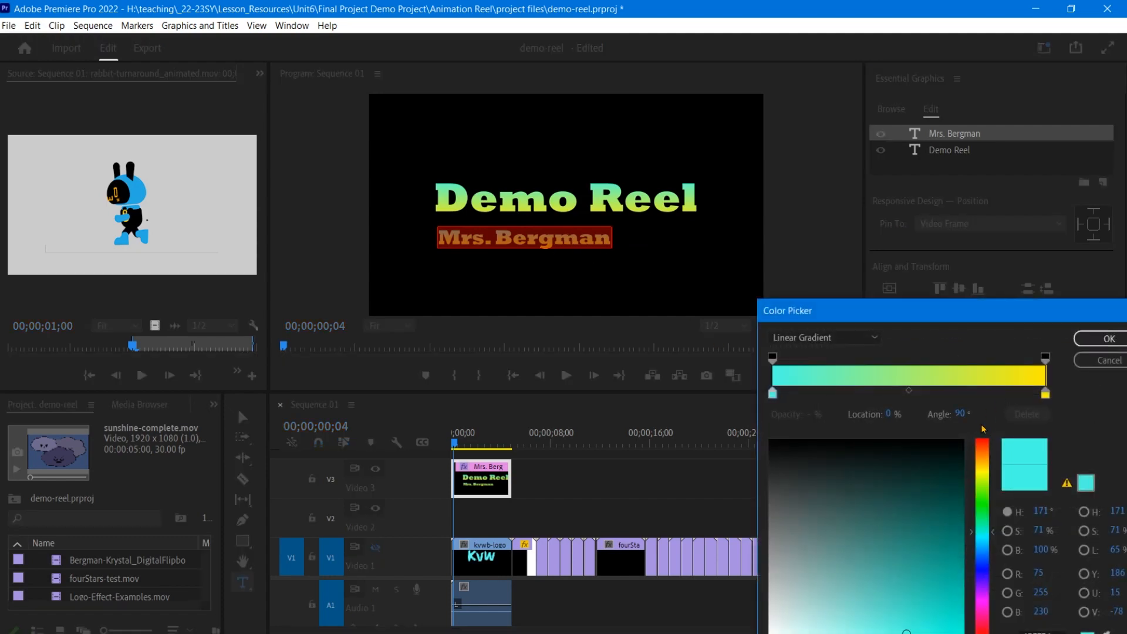
click(851, 338)
click(845, 353)
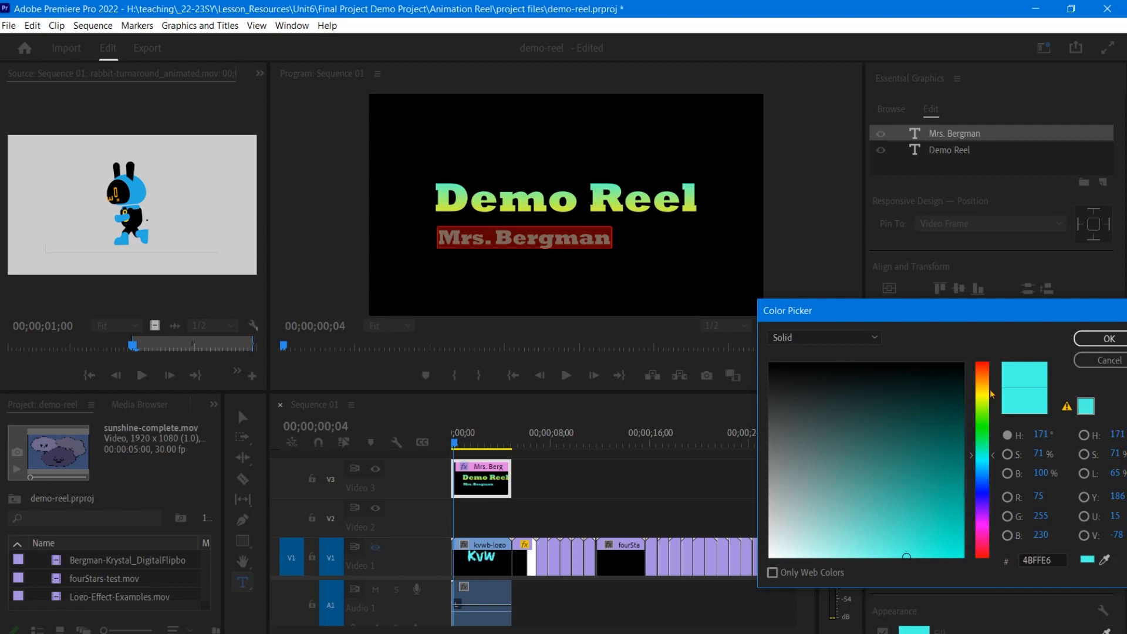
drag(987, 391, 982, 390)
drag(950, 510, 985, 623)
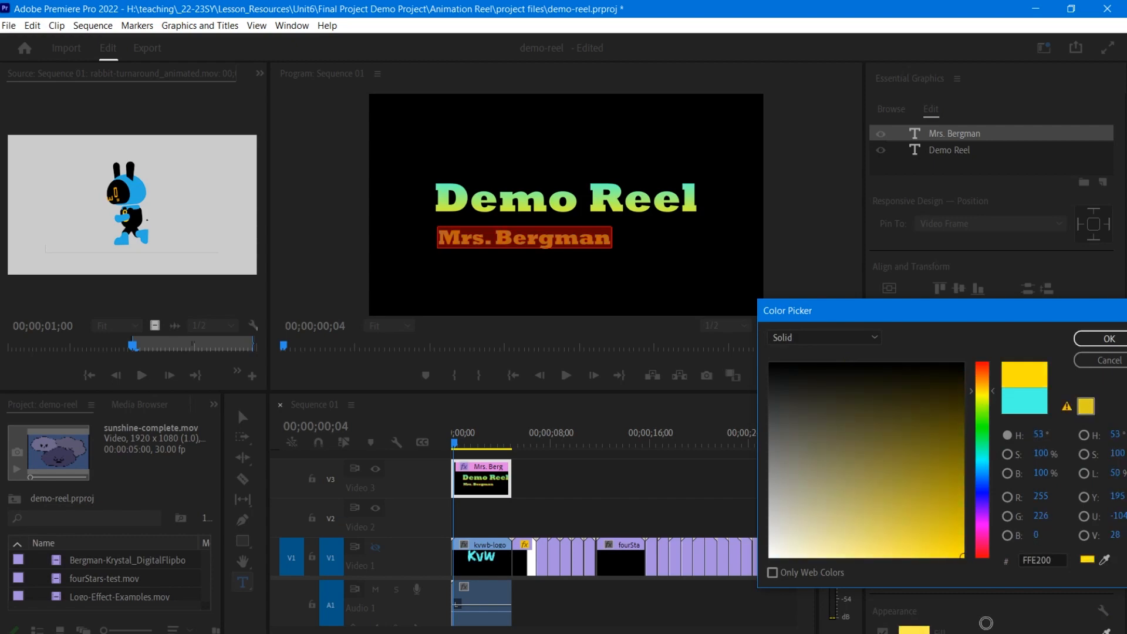
click(1107, 339)
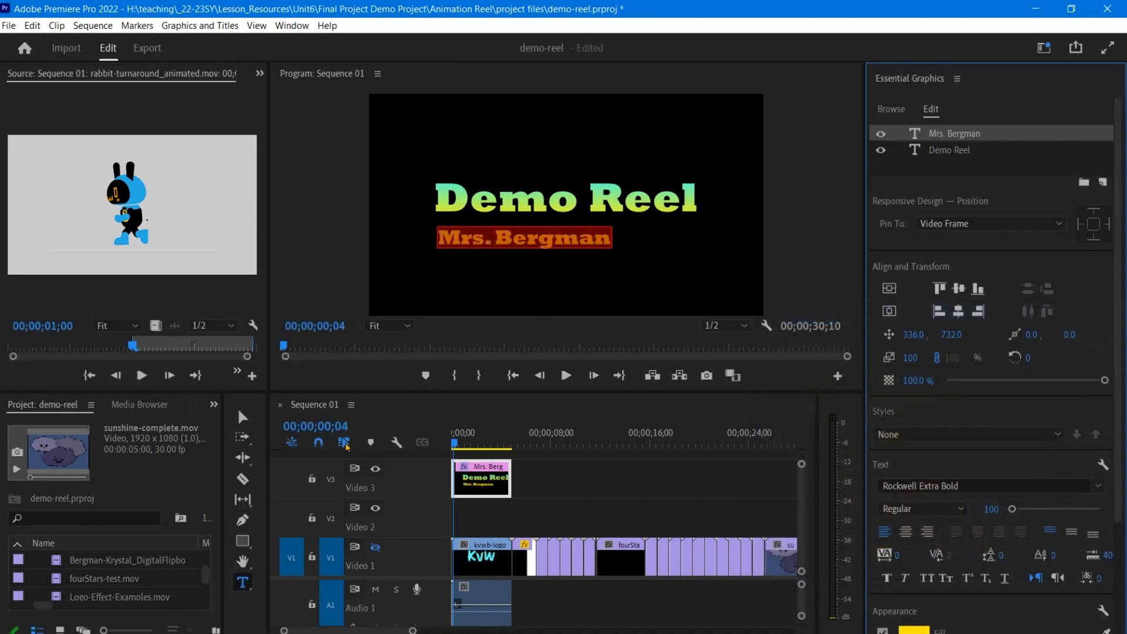
Move the name line to about 530, 698 so it sits centred close beneath Demo Reel
click(242, 417)
click(443, 238)
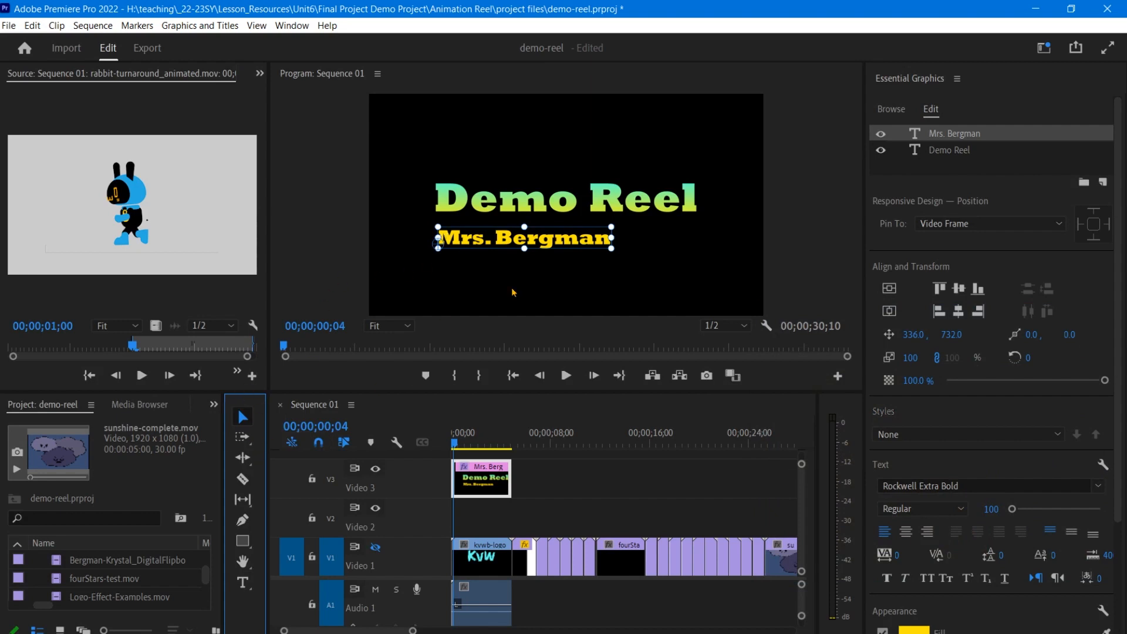
drag(542, 241, 583, 235)
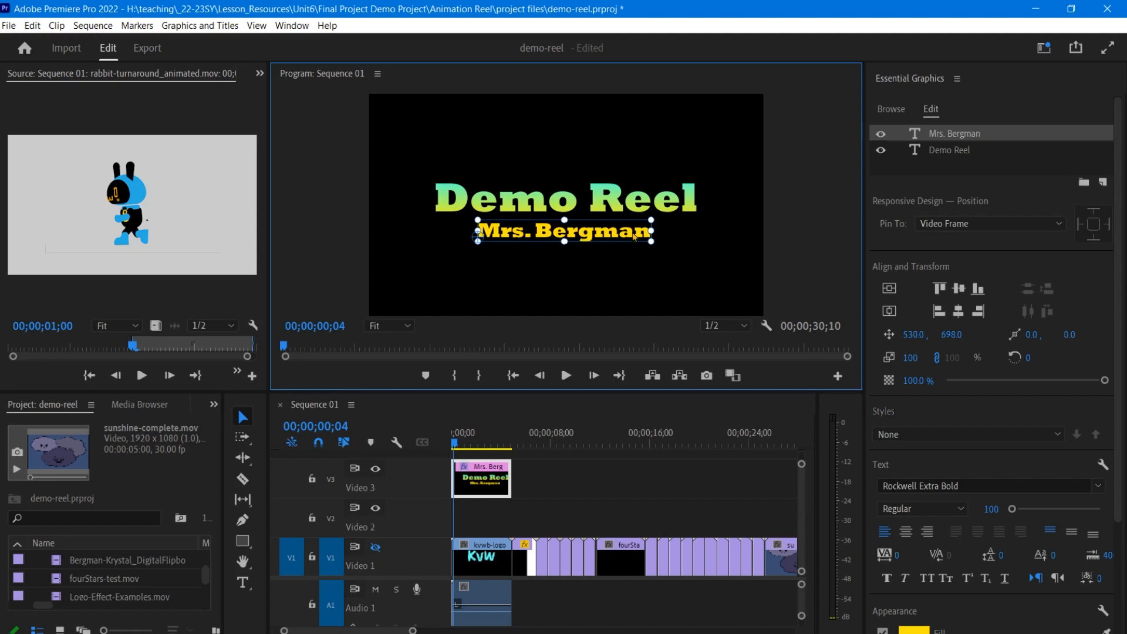
Append 2023 to the end of the name line and recentre the longer line beneath Demo Reel
double_click(1001, 134)
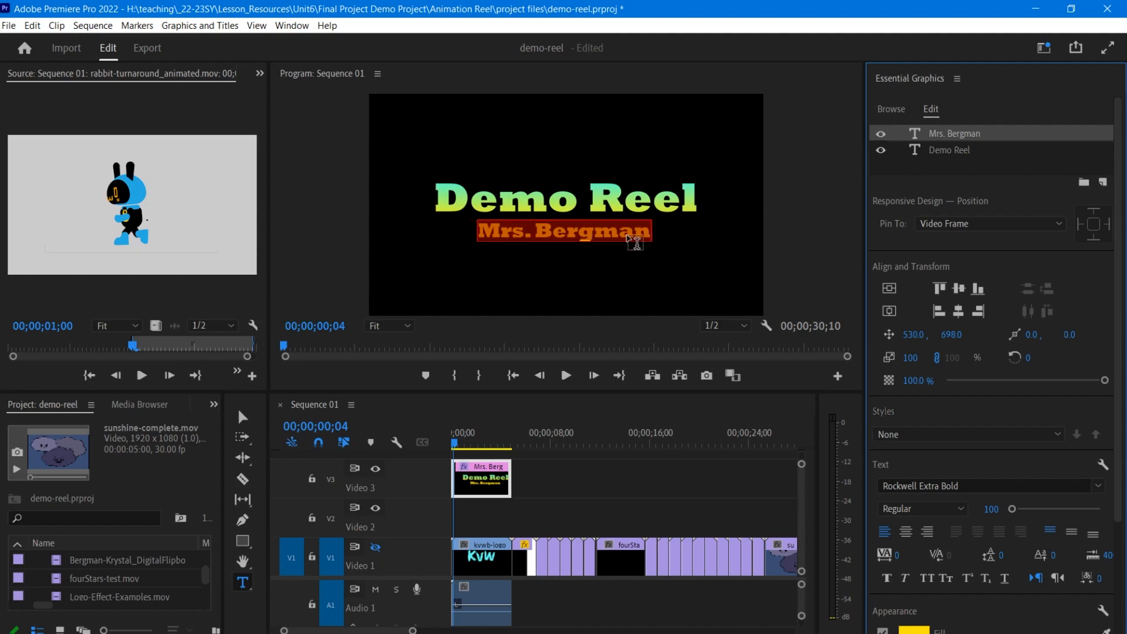
click(651, 232)
click(653, 247)
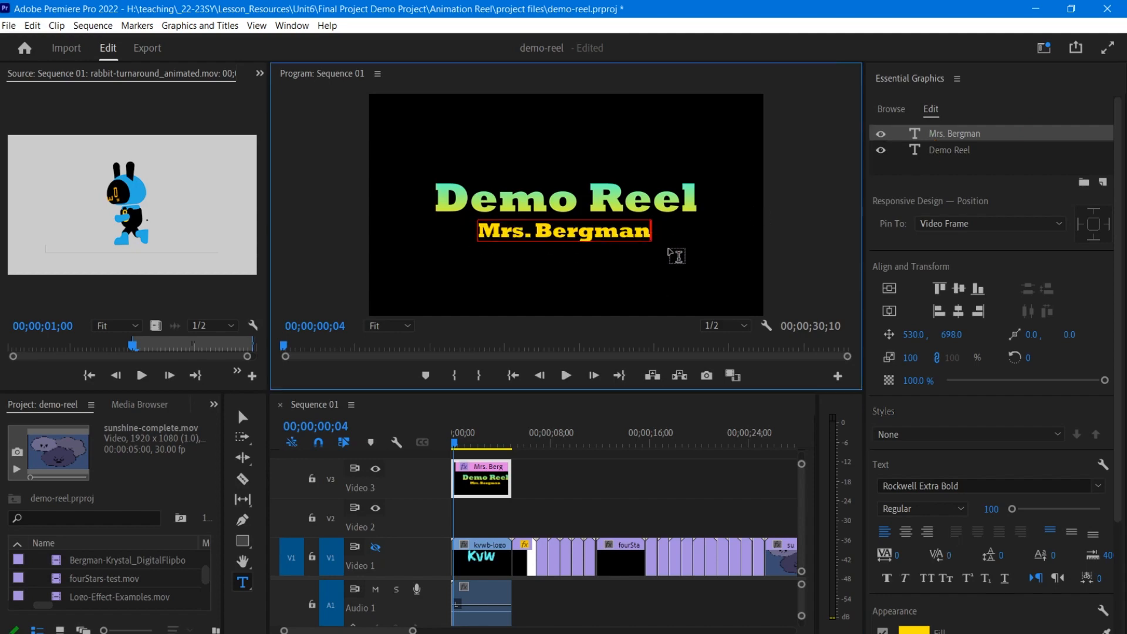
text(2023)
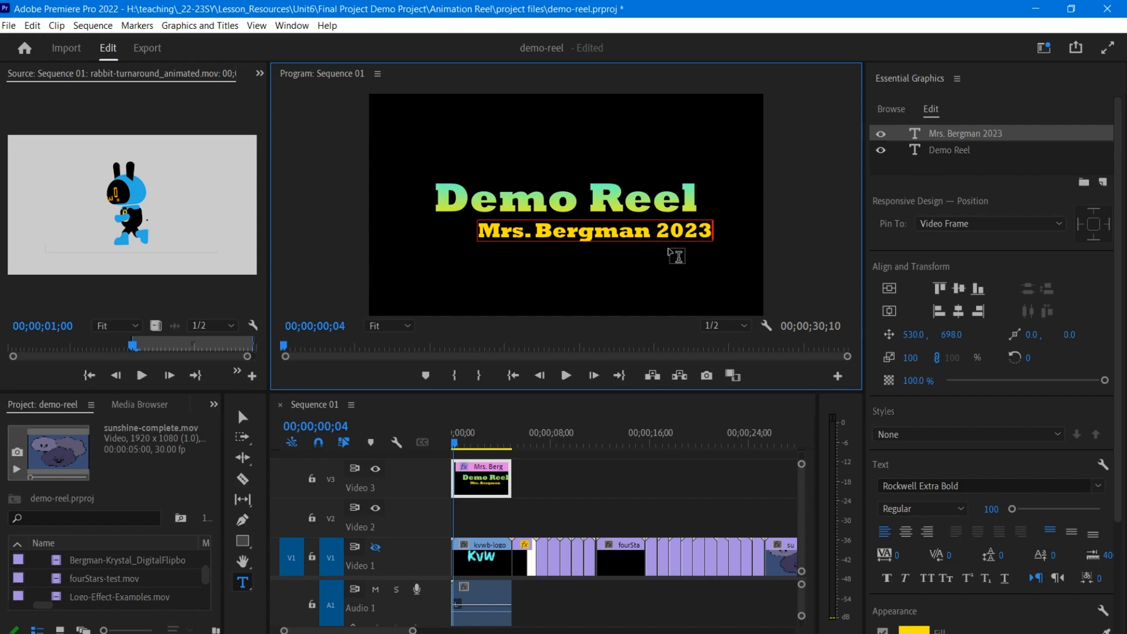
click(240, 416)
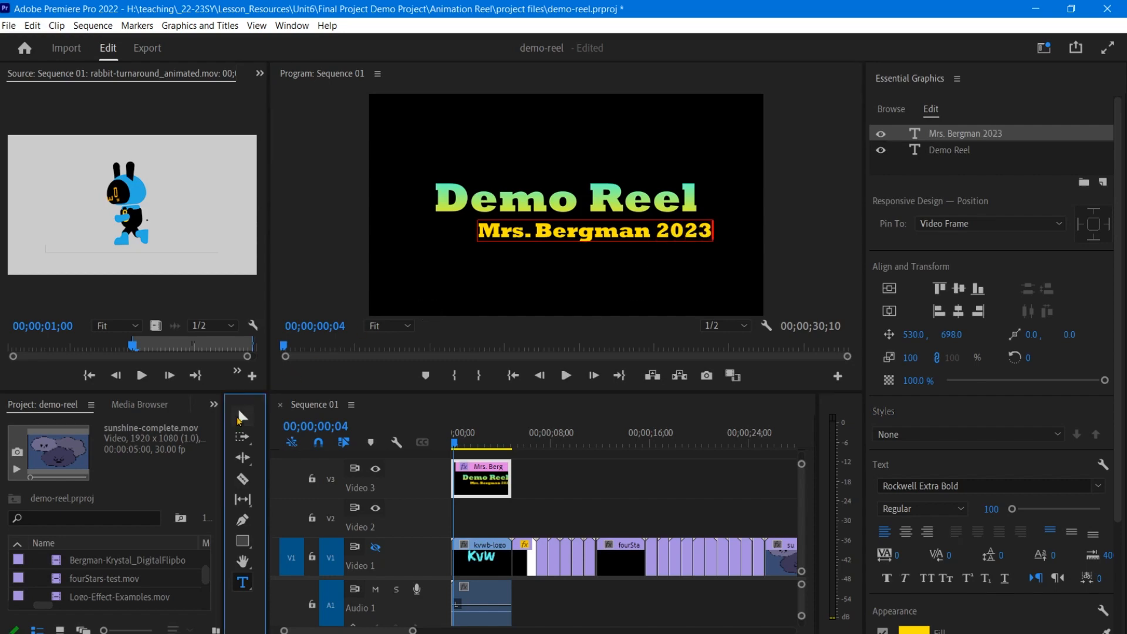
drag(676, 230, 646, 232)
Try centring both text lines vertically, undo the alignment, and move them together slightly upward by hand to the middle of the frame
drag(462, 118, 621, 300)
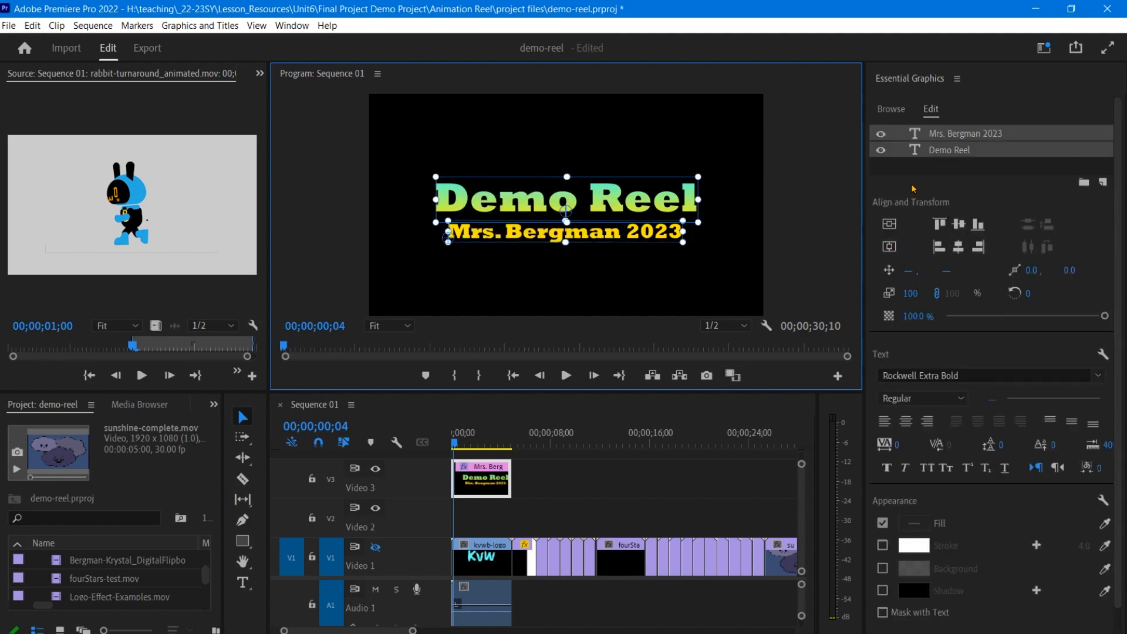
click(898, 227)
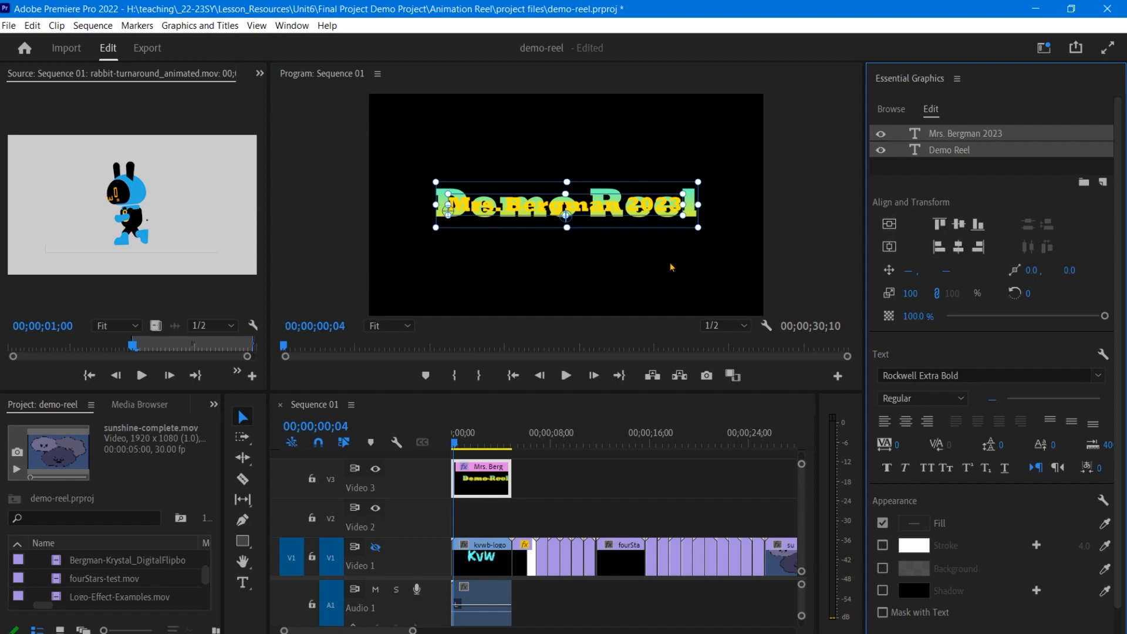
key(ctrl+z)
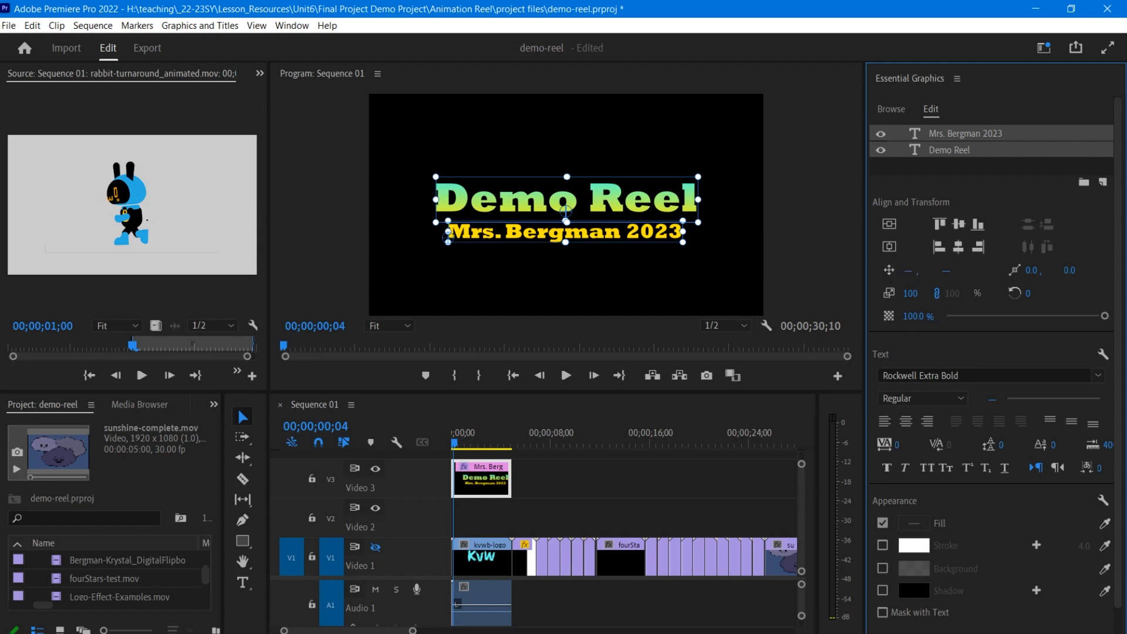
key(ctrl+z)
key(ctrl+shift+z)
drag(540, 206, 542, 201)
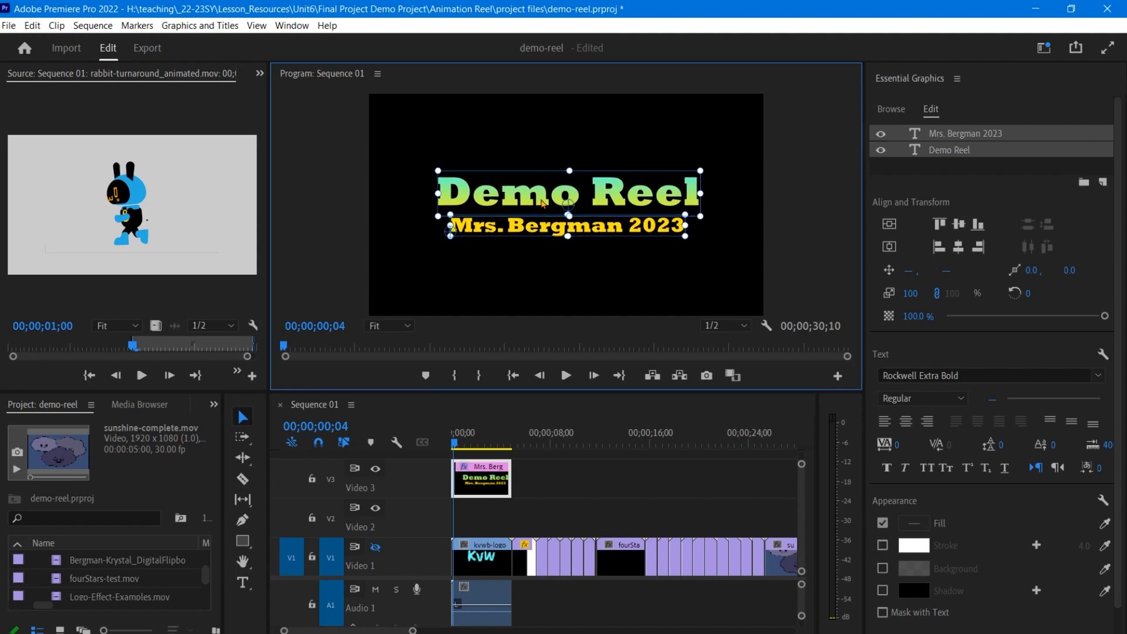
click(552, 243)
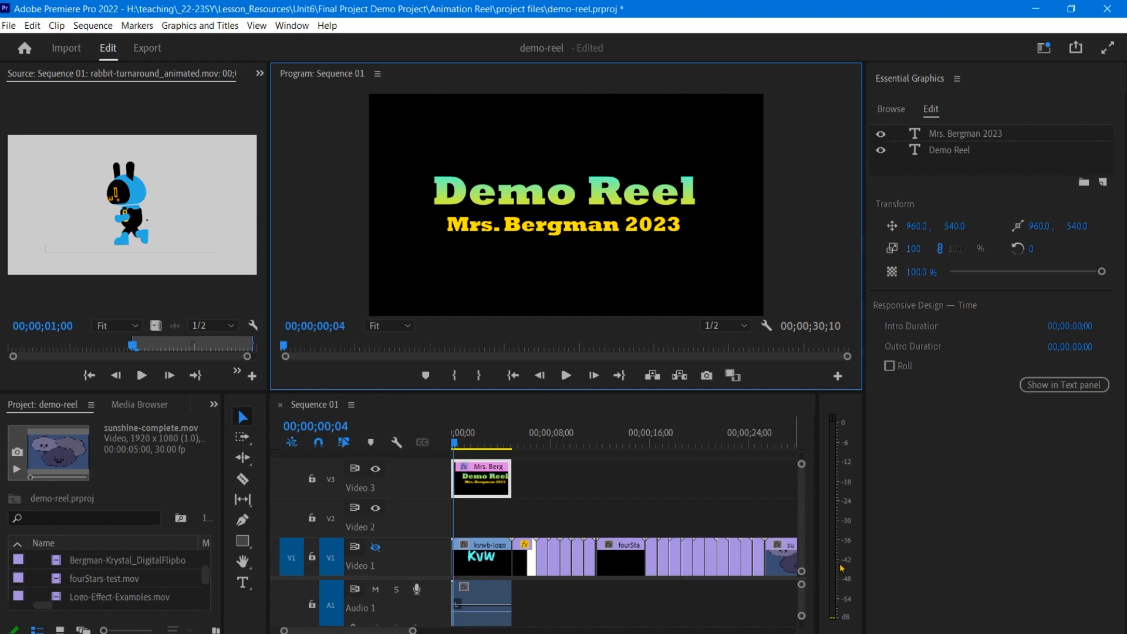
Resize the workspace to give the Program monitor and the audio meters more width
drag(817, 519, 848, 518)
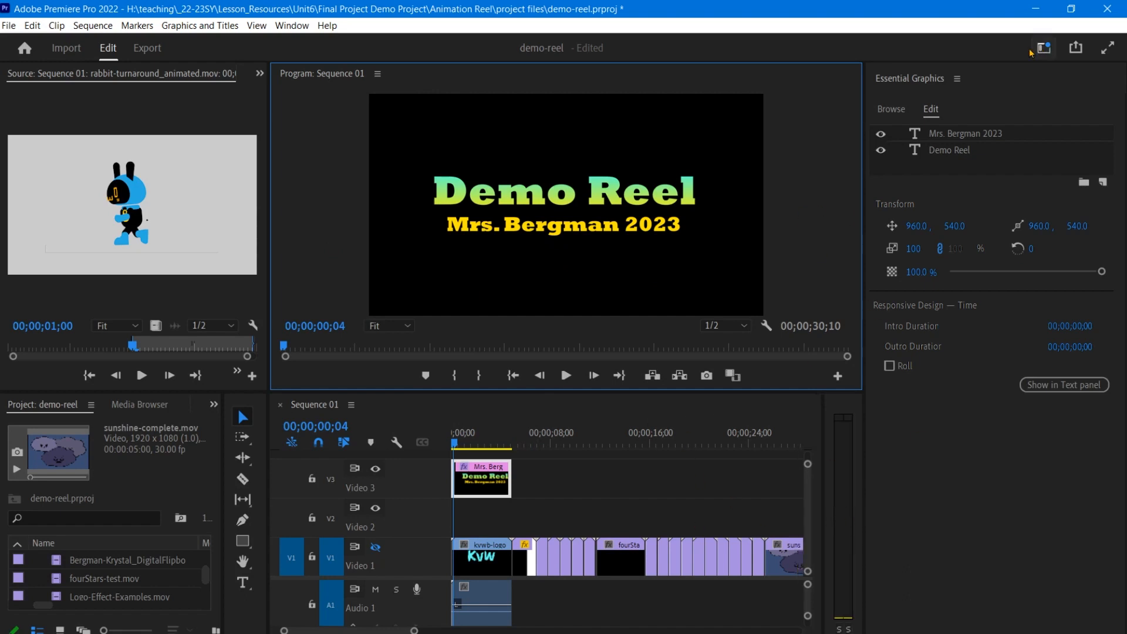
drag(866, 115, 940, 116)
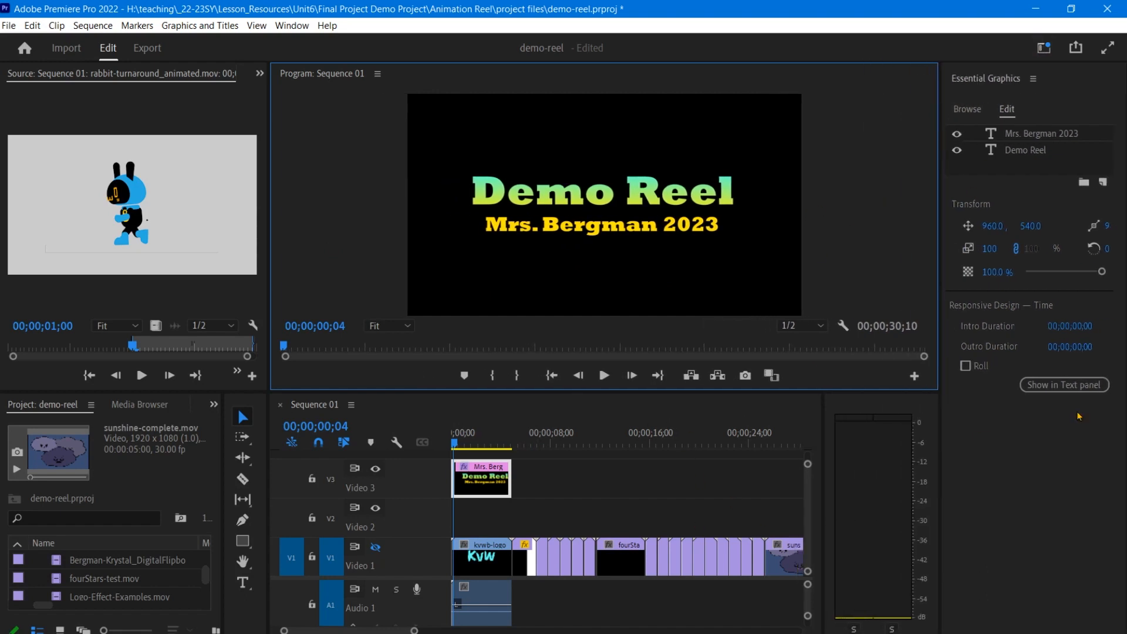
Return the playhead to the start of the sequence and turn the Video 1 track output back on
drag(459, 448, 434, 449)
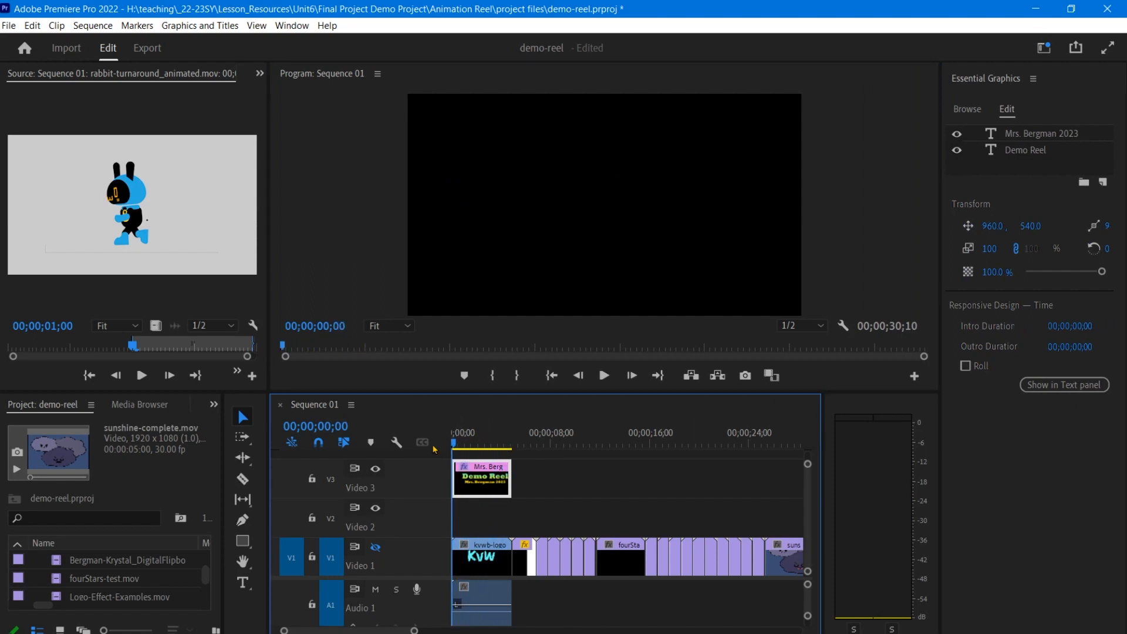
click(376, 548)
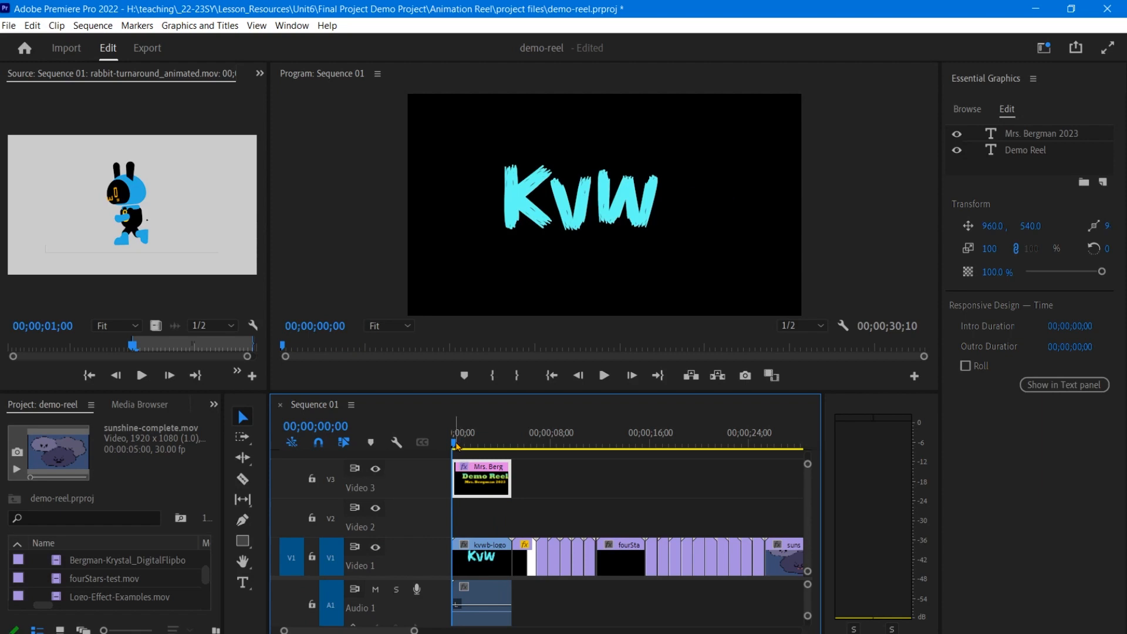
mouse_move(456, 446)
mouse_down()
mouse_move(514, 447)
mouse_move(447, 447)
mouse_up()
Select all clips on Video 1 and Audio 1 and shift them together to start where the title graphic ends
drag(414, 630, 442, 630)
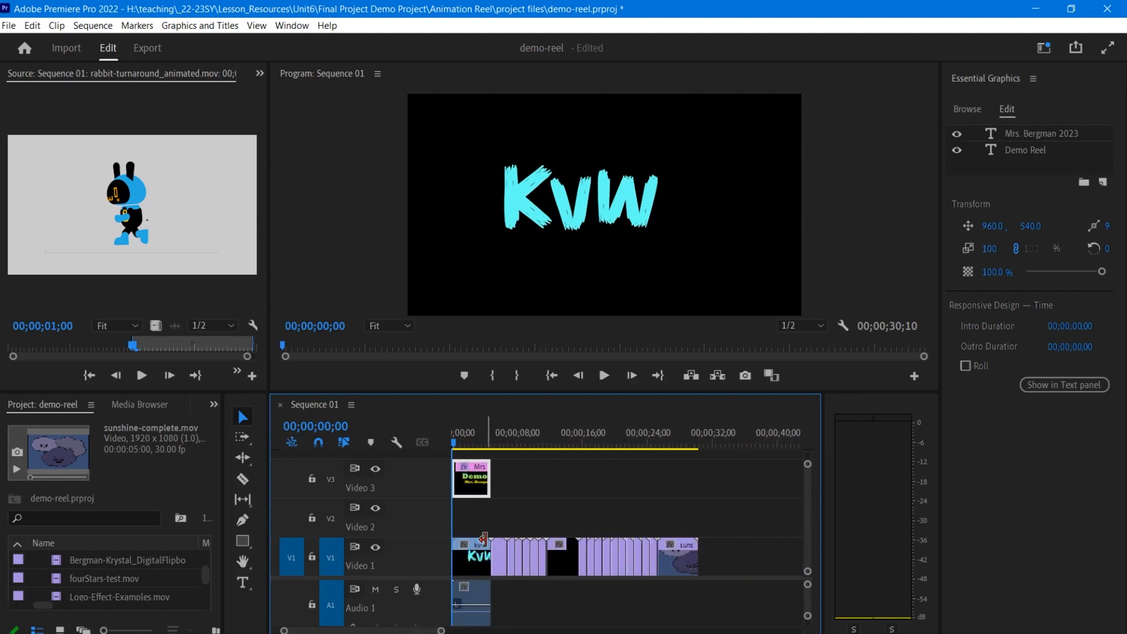
drag(471, 519, 698, 617)
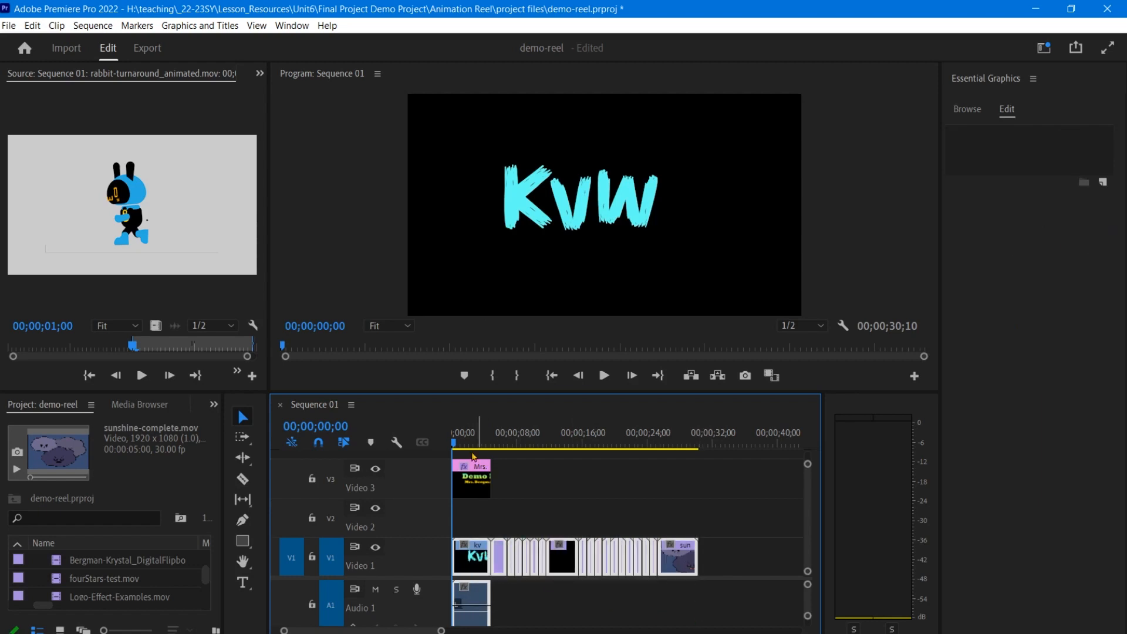
drag(468, 547, 510, 557)
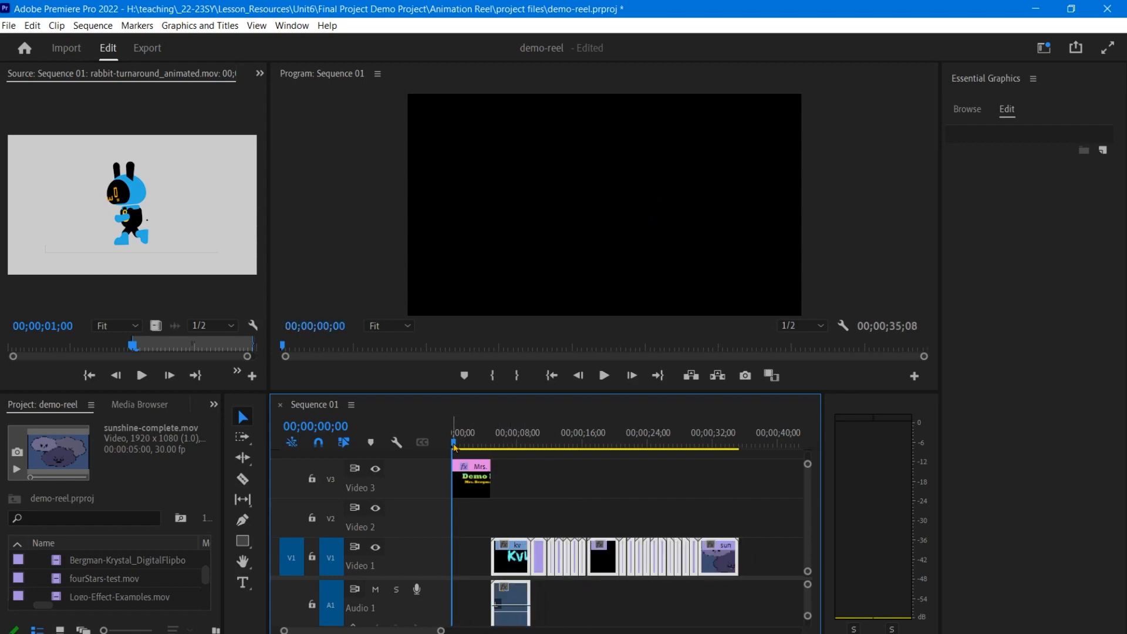
Set the duration of the Demo Reel title graphic on Video 3 to 00;00;04;00
click(477, 481)
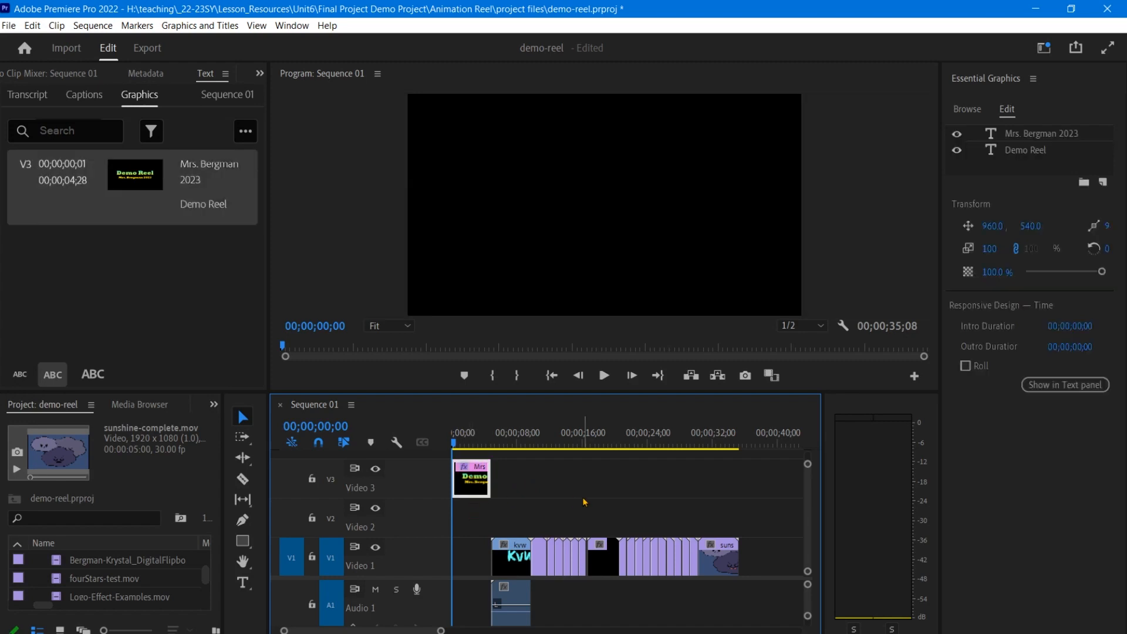
right_click(474, 479)
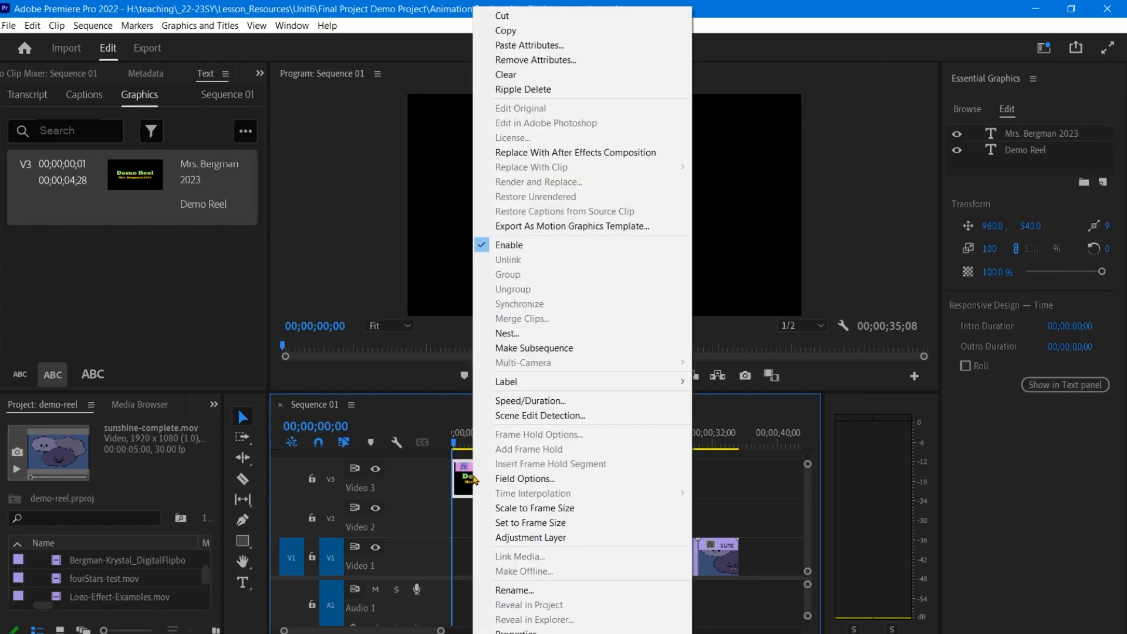
click(546, 404)
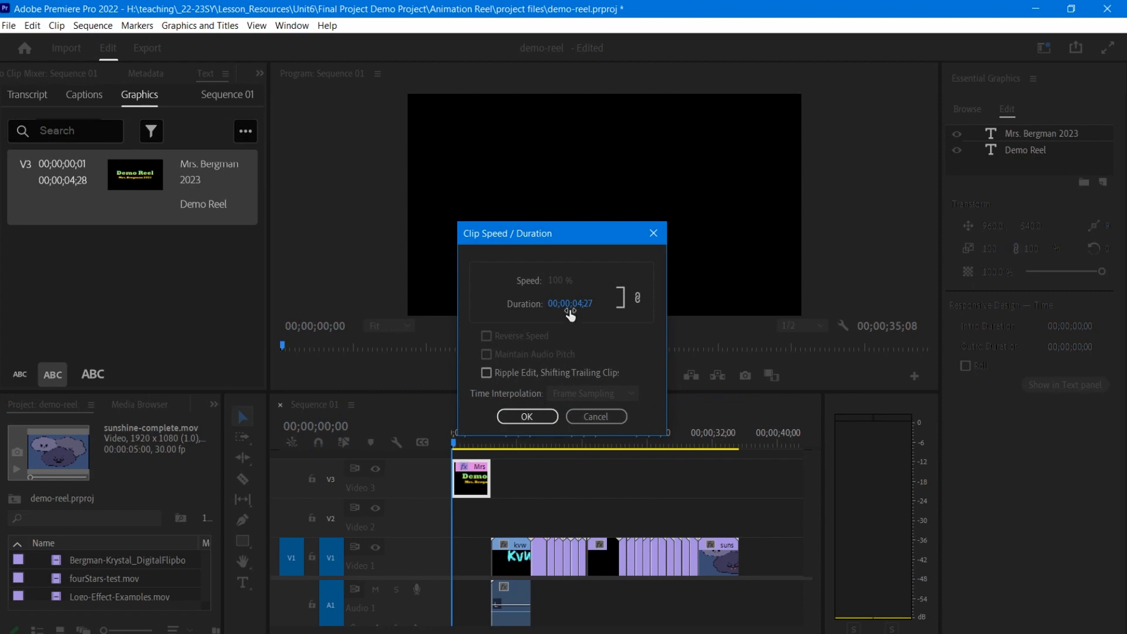
click(590, 310)
text(400)
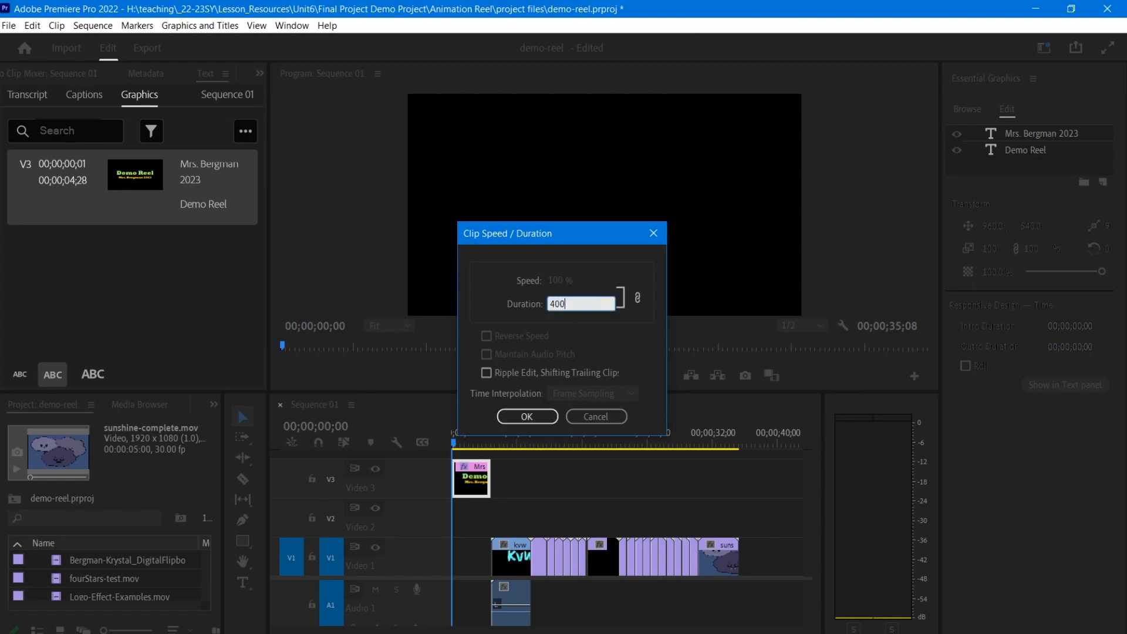
key(Return)
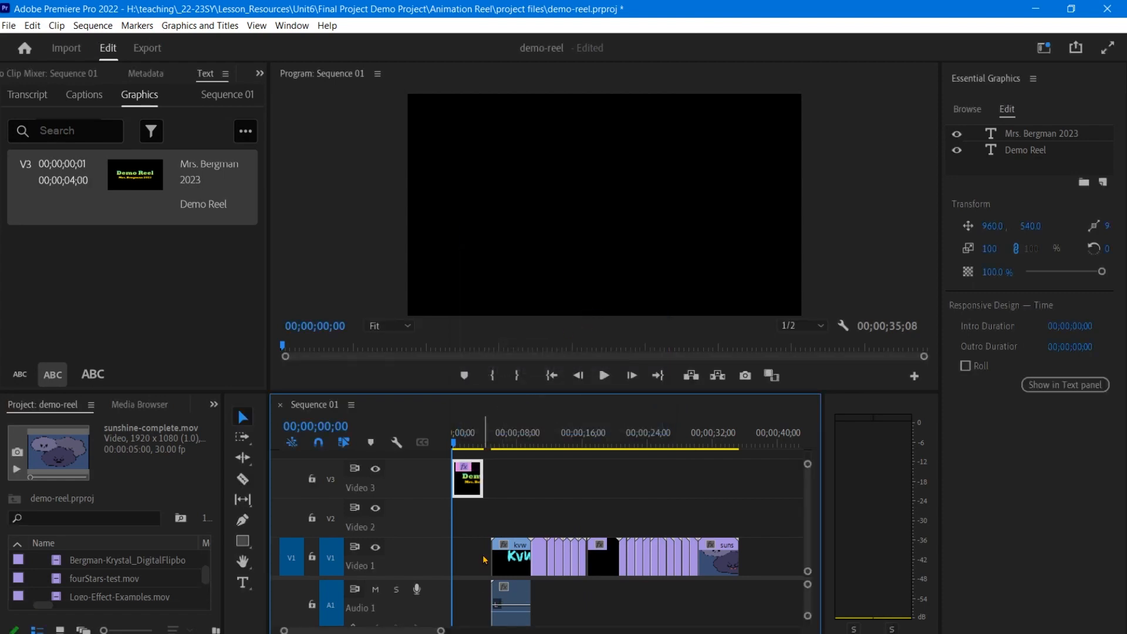
Shift all Video 1 and Audio 1 clips together to start at the title graphic's end, and play the opening from the start
drag(479, 531, 710, 625)
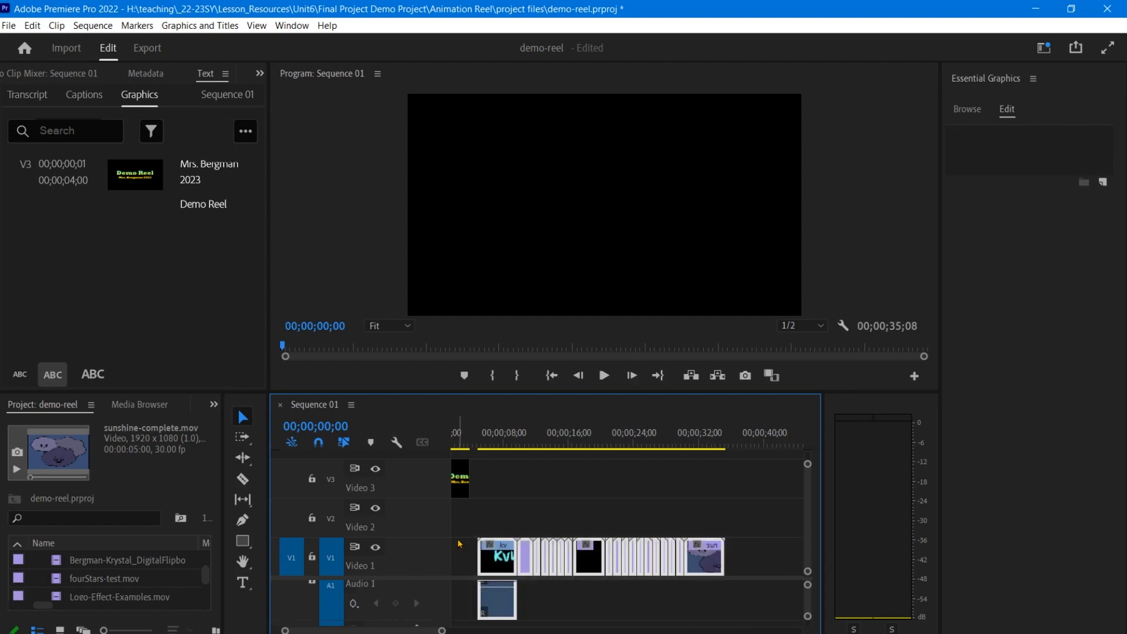
drag(502, 565, 494, 567)
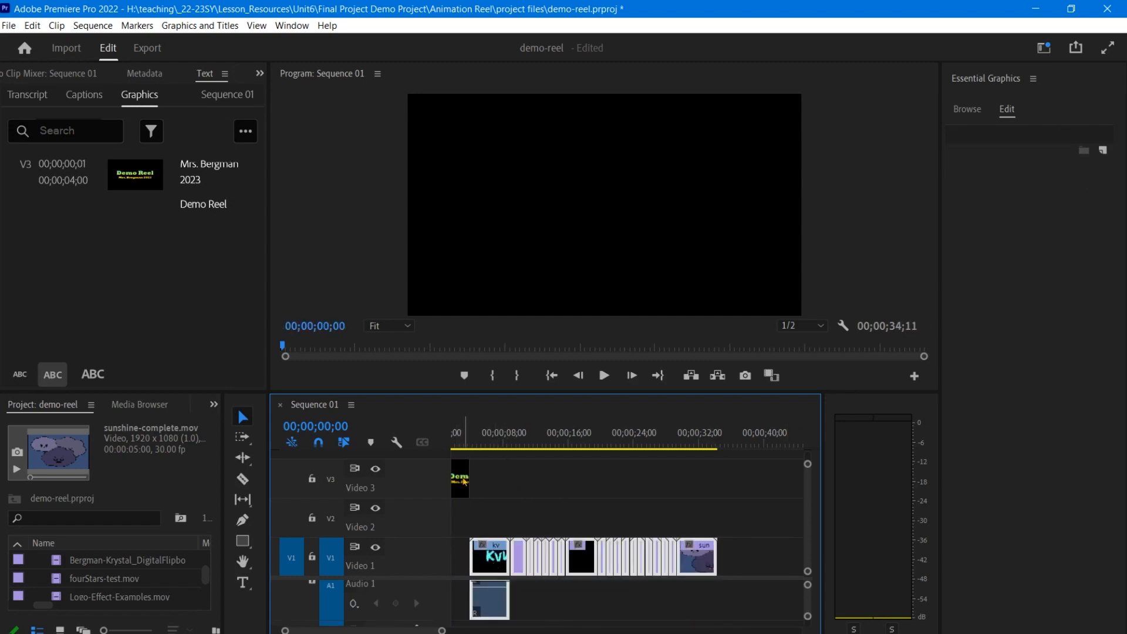
mouse_move(466, 446)
mouse_down()
mouse_move(491, 447)
mouse_move(455, 449)
mouse_up()
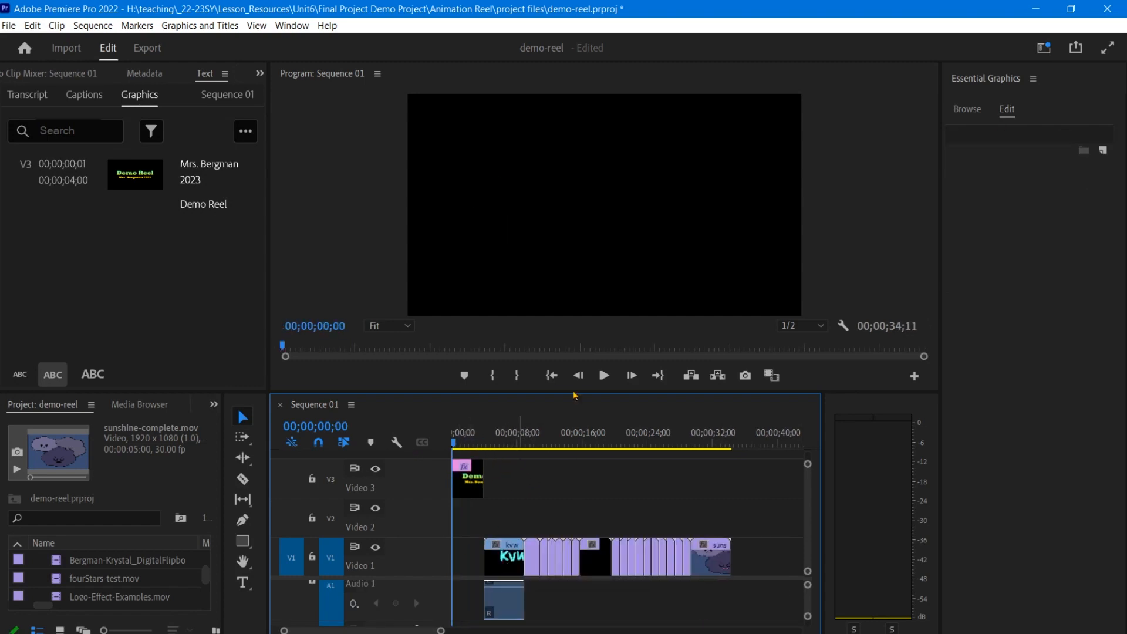
click(605, 375)
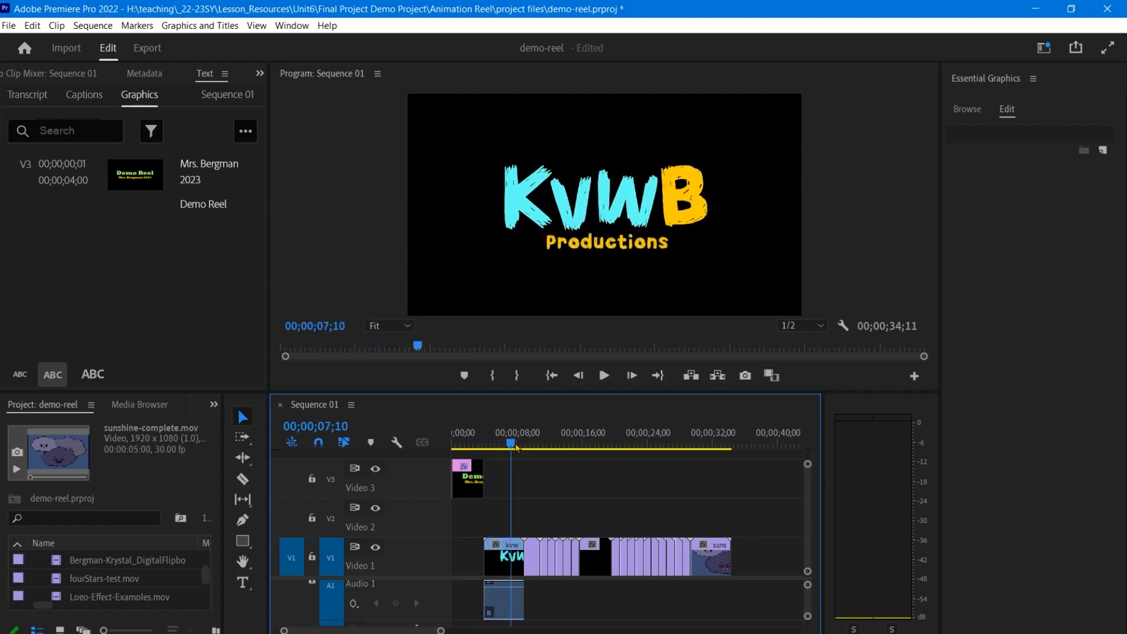
drag(546, 445, 461, 449)
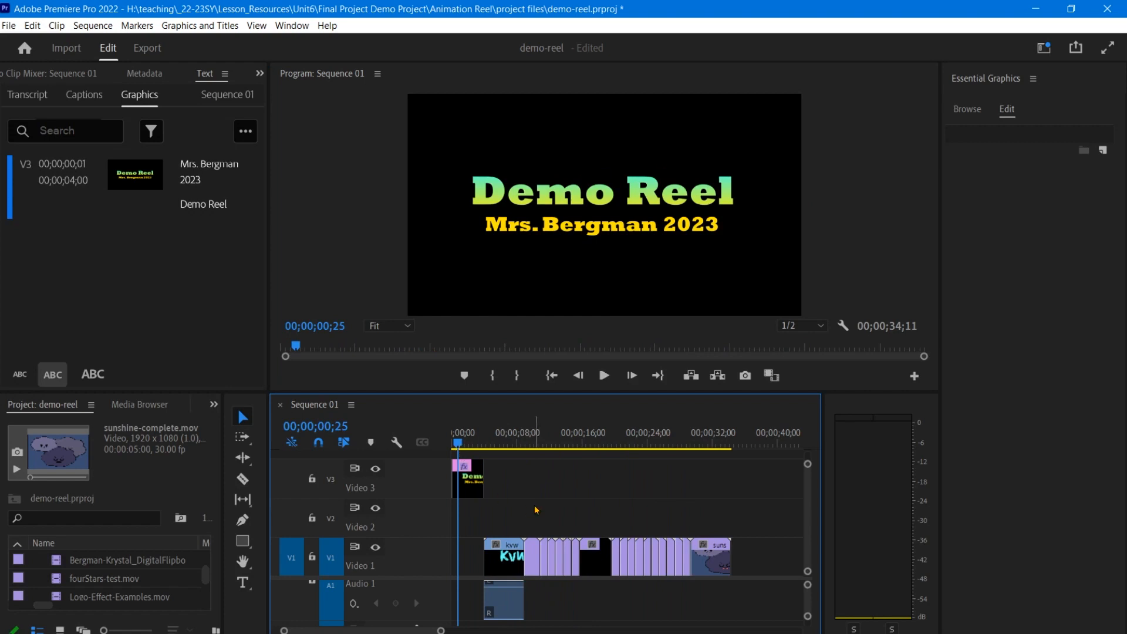
Apply the default transition to the end of the title graphic on Video 3
drag(461, 449, 484, 449)
click(476, 473)
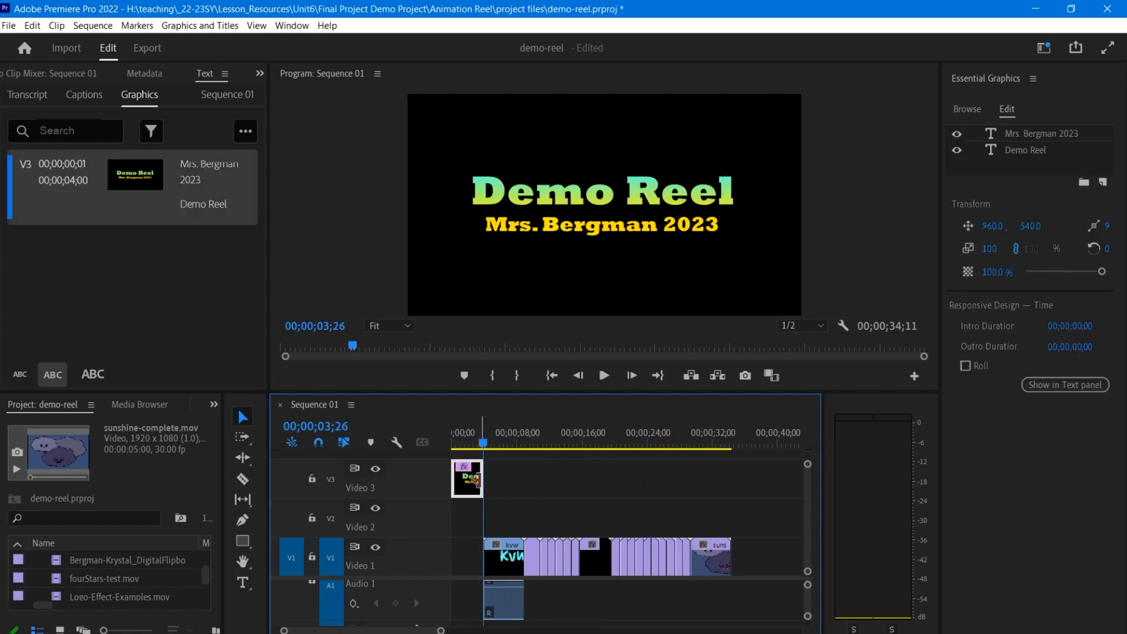
drag(439, 631, 420, 632)
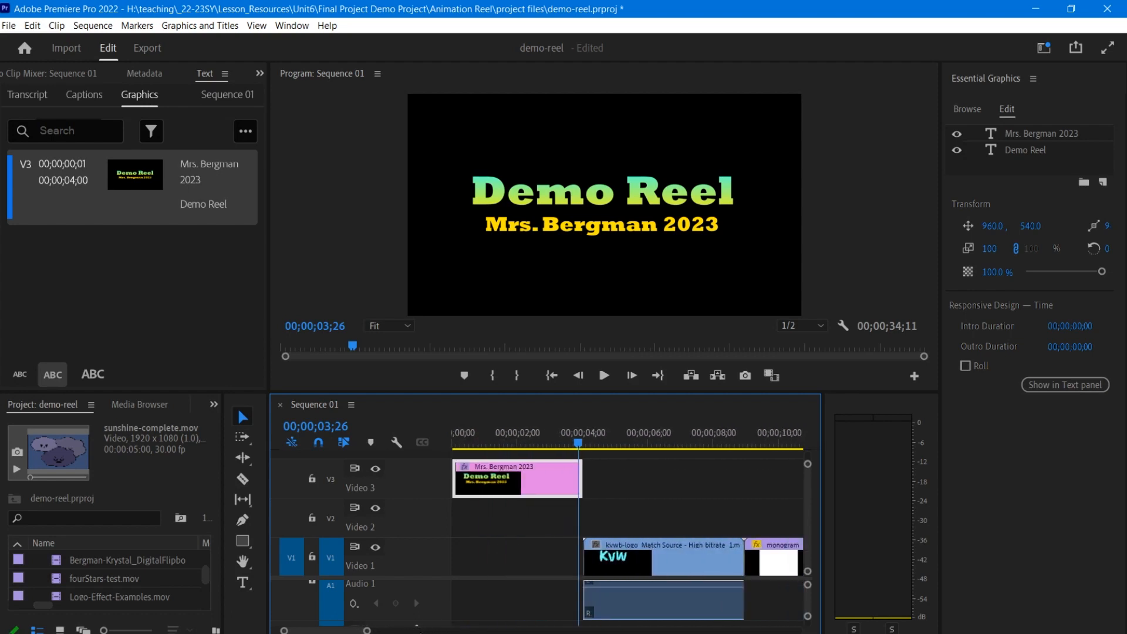
click(559, 444)
drag(559, 443, 581, 443)
click(573, 472)
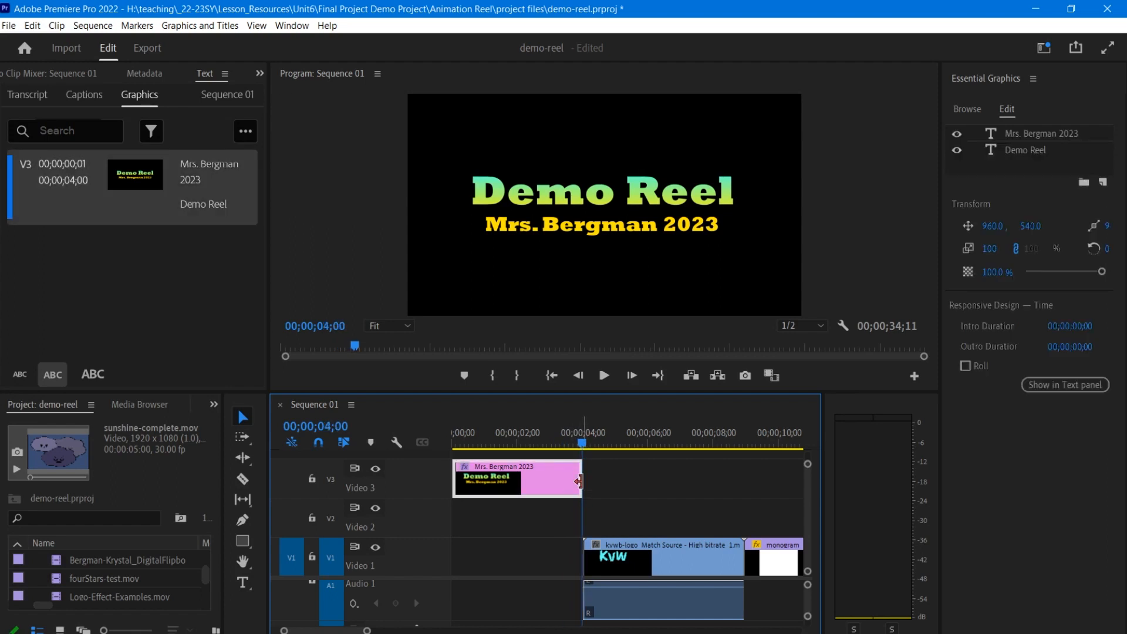
right_click(579, 481)
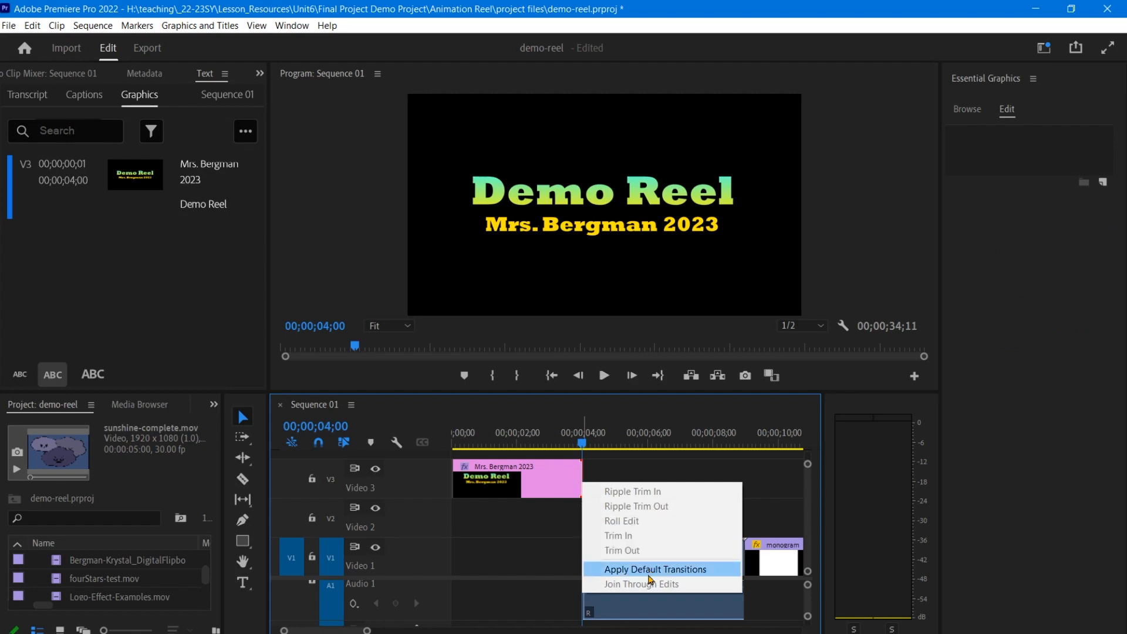
click(649, 569)
Apply the default transitions to the start of the kvwb-logo clip on Video 1 and its audio
key(Right)
key(Right)
key(Right)
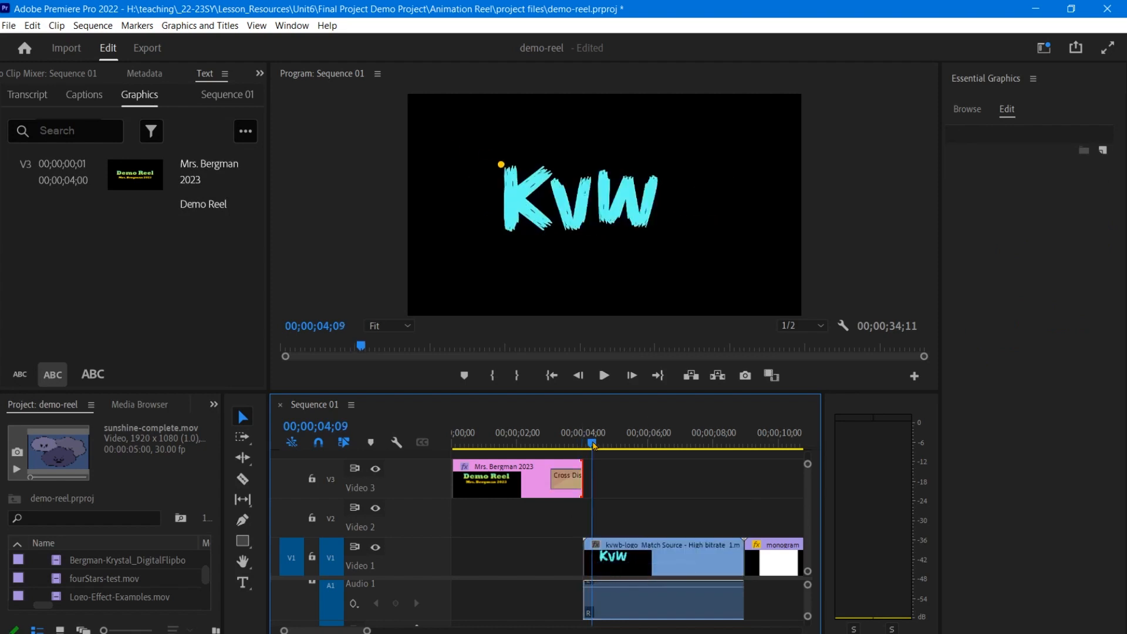
click(580, 537)
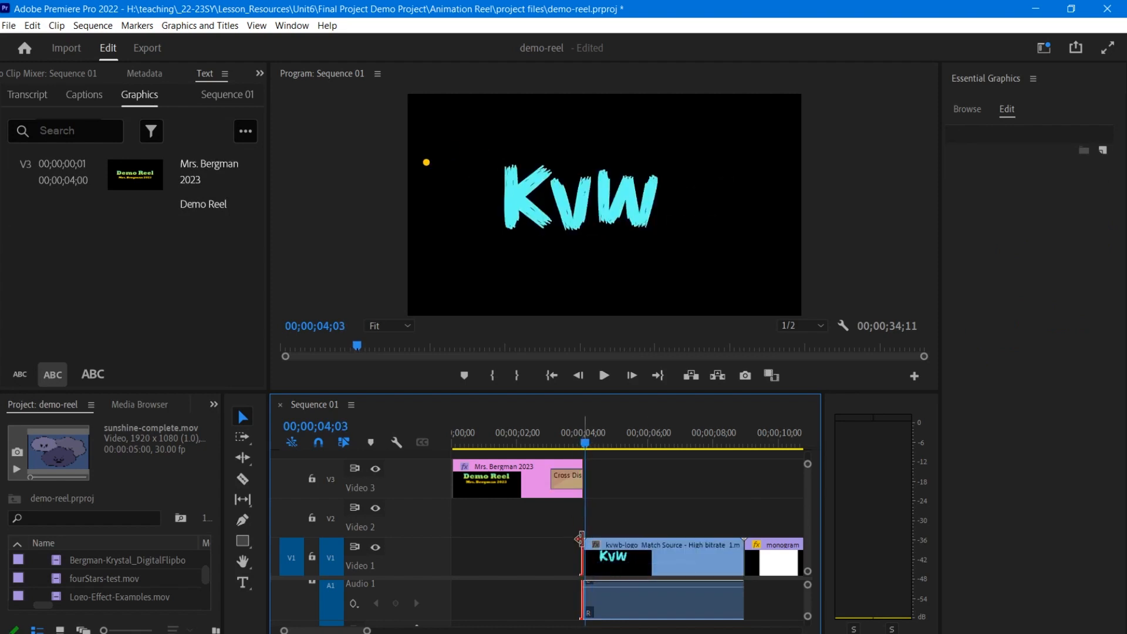
mouse_move(583, 444)
mouse_down()
mouse_move(472, 444)
mouse_move(581, 453)
mouse_up()
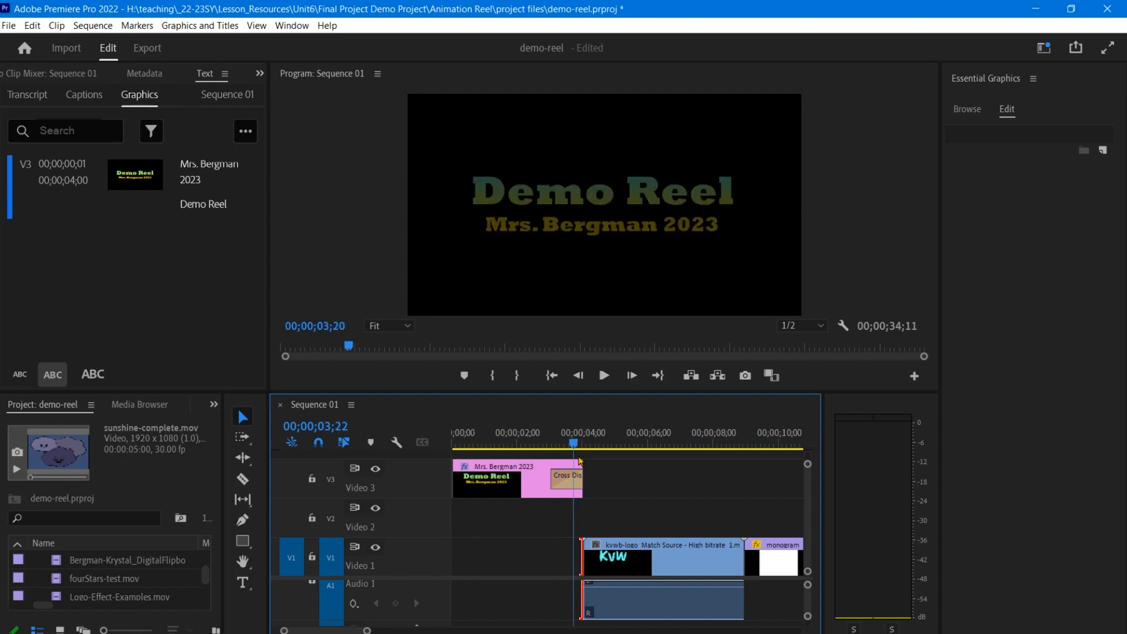
right_click(588, 554)
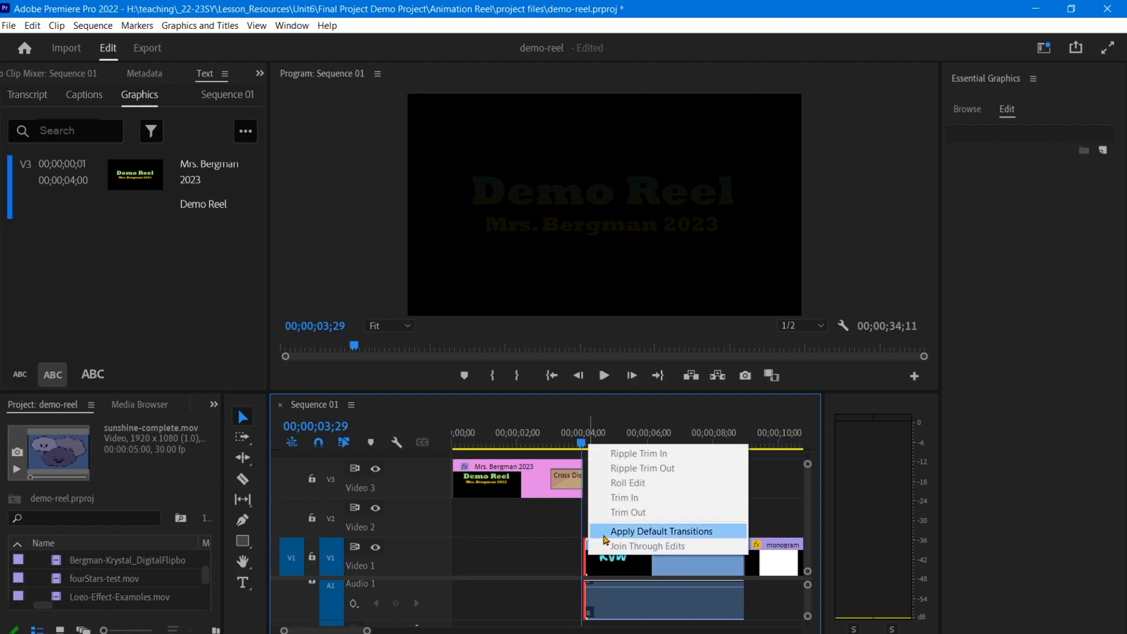
click(605, 535)
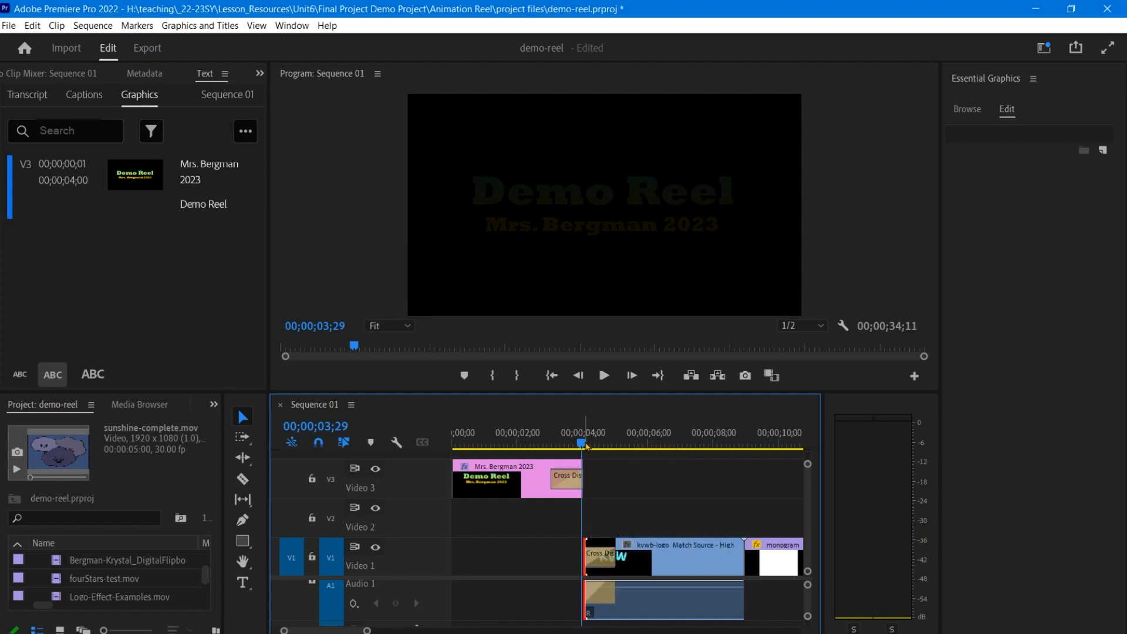
Play the sequence from the start to review the fades between the title and the logo, and return to the beginning
drag(585, 446, 430, 454)
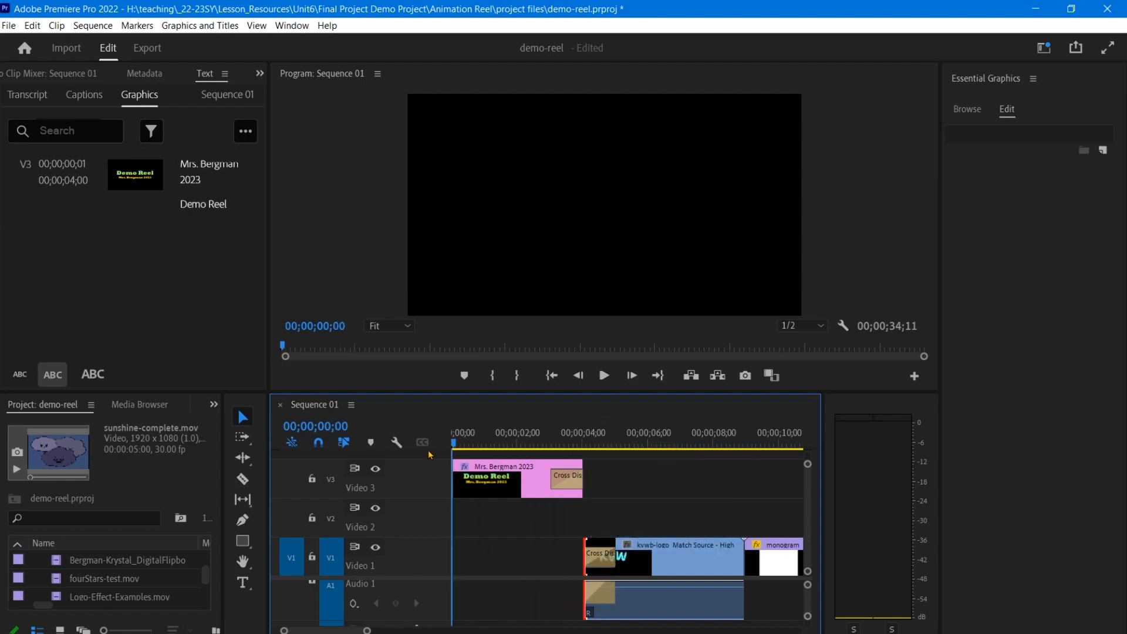
click(604, 376)
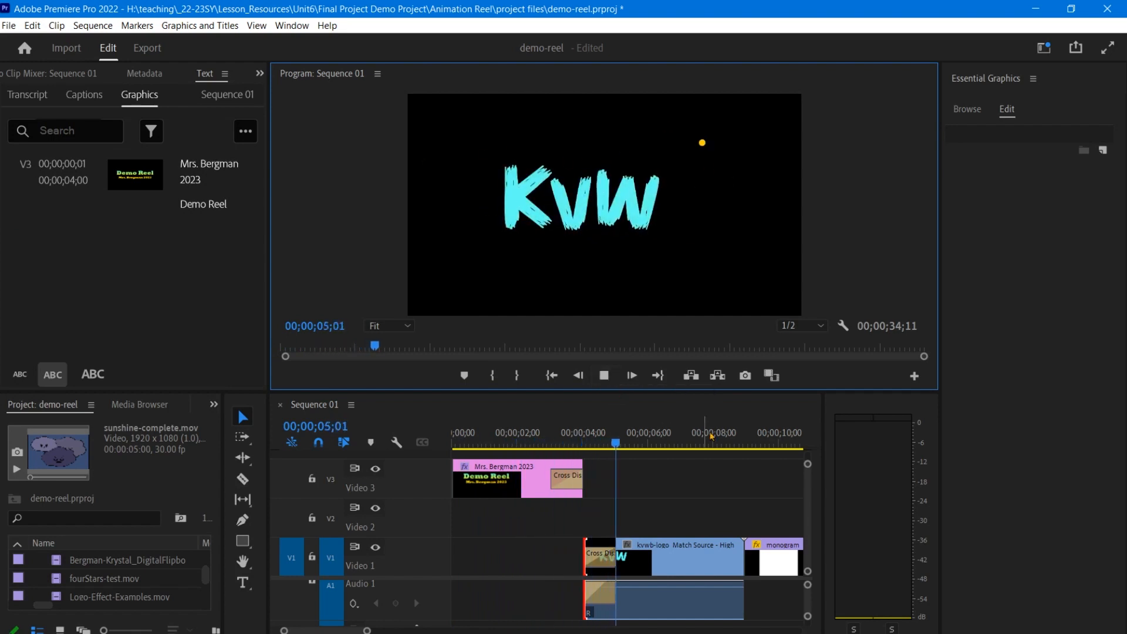
drag(534, 447, 439, 459)
Apply the default transition to the start of the title graphic on Video 3
click(455, 461)
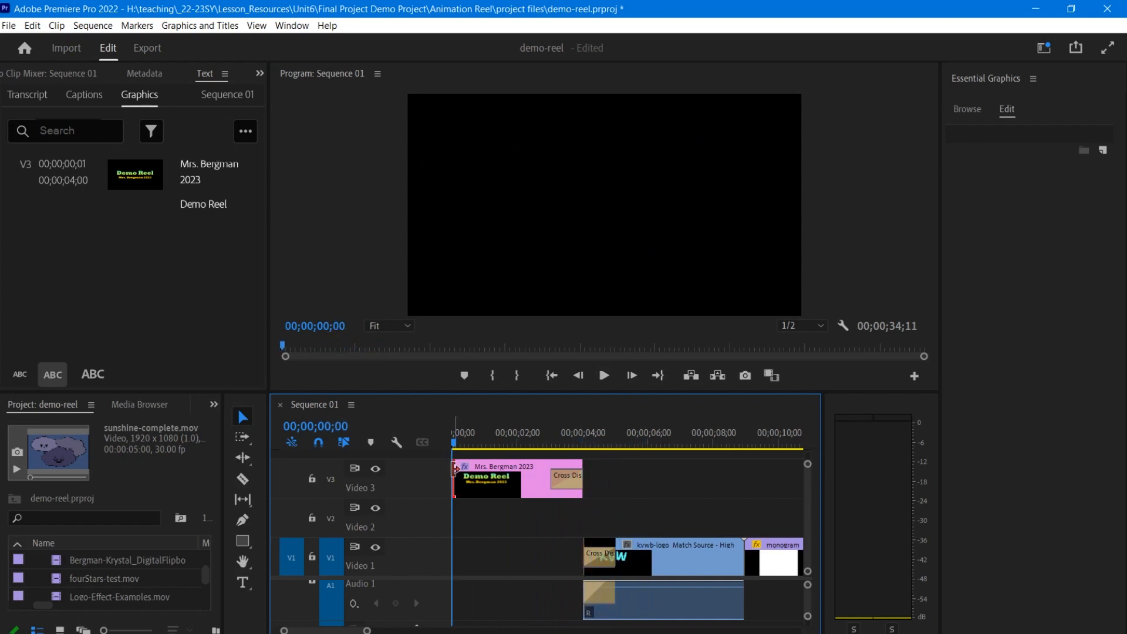
right_click(455, 462)
click(516, 558)
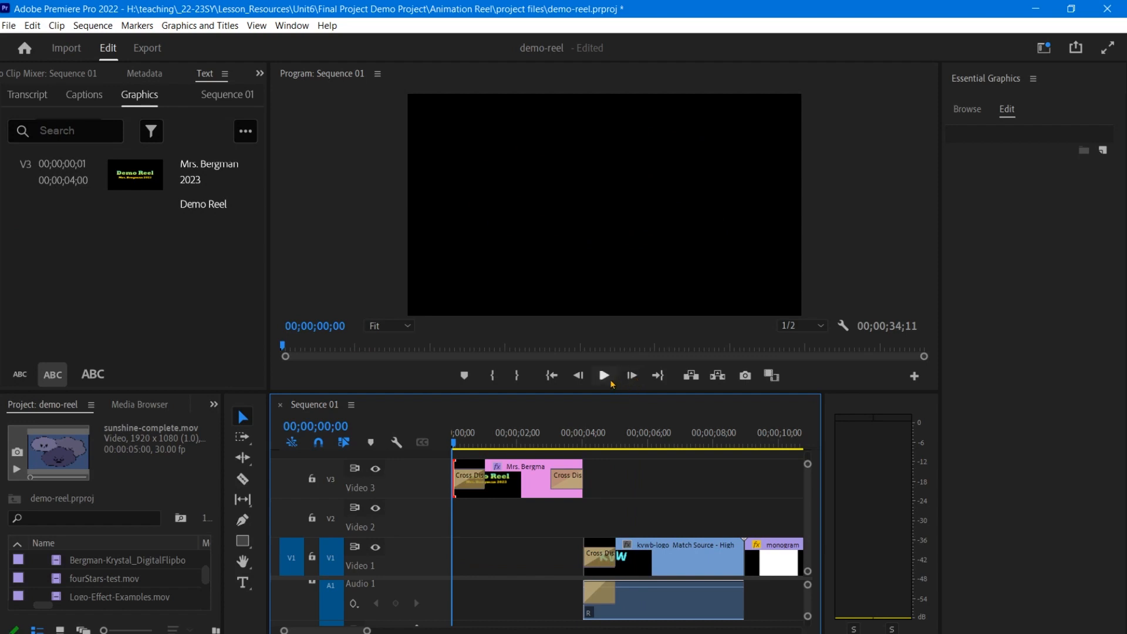
Play the opening with the title fading in and stop playback at the monogram clip
click(611, 384)
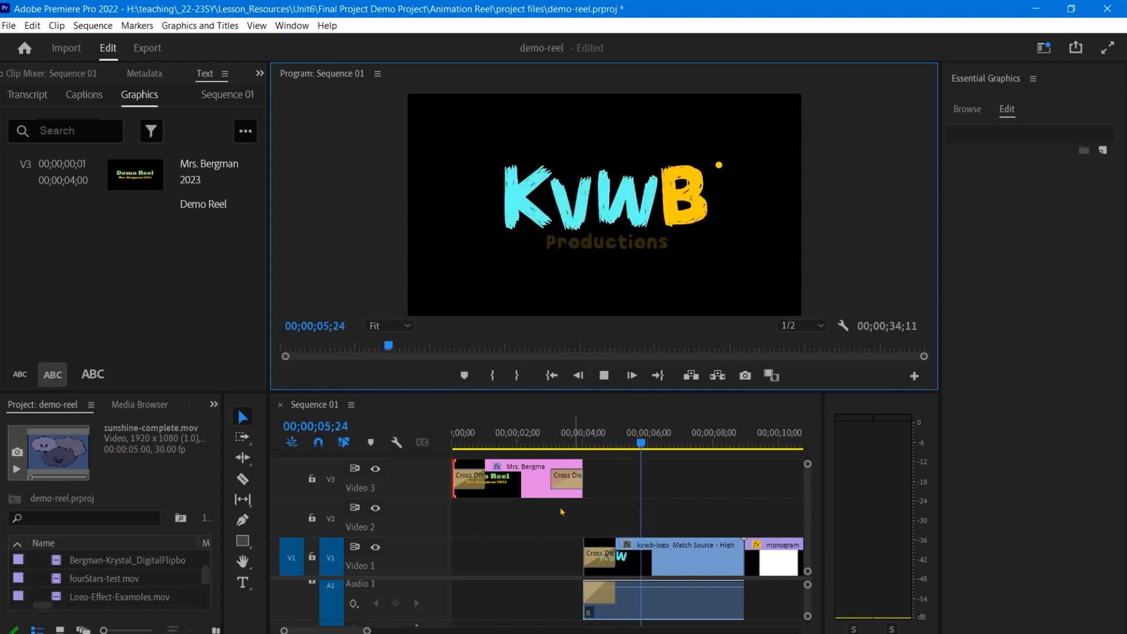
drag(366, 630, 412, 630)
click(603, 376)
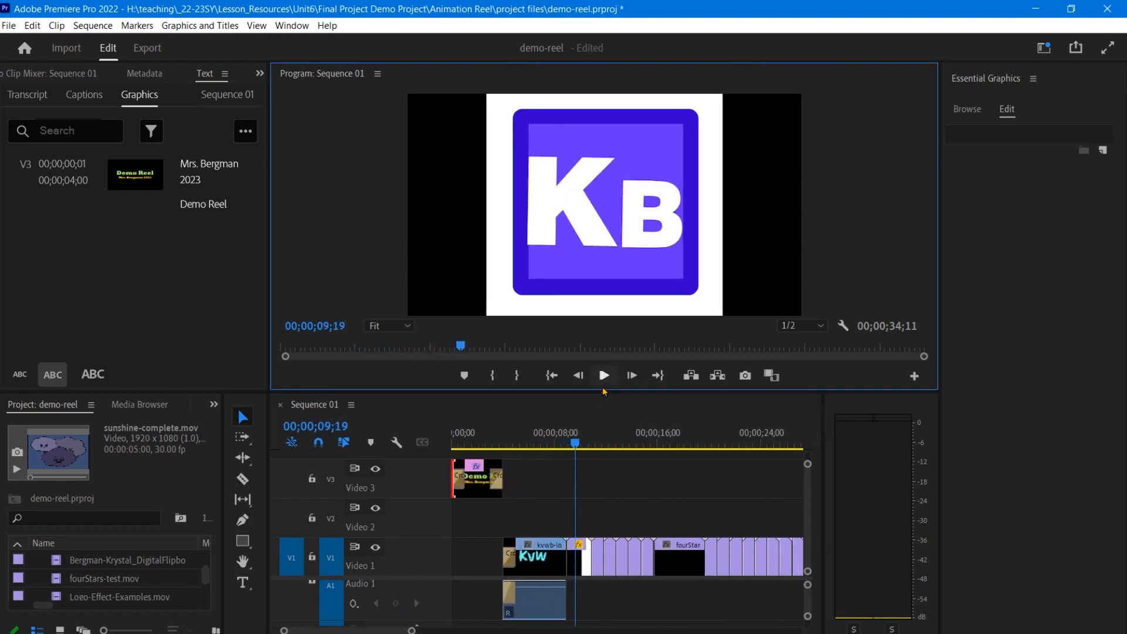
Enlarge the Project panel and timeline area, and check the project items for an entry for the title graphic
drag(196, 392, 196, 284)
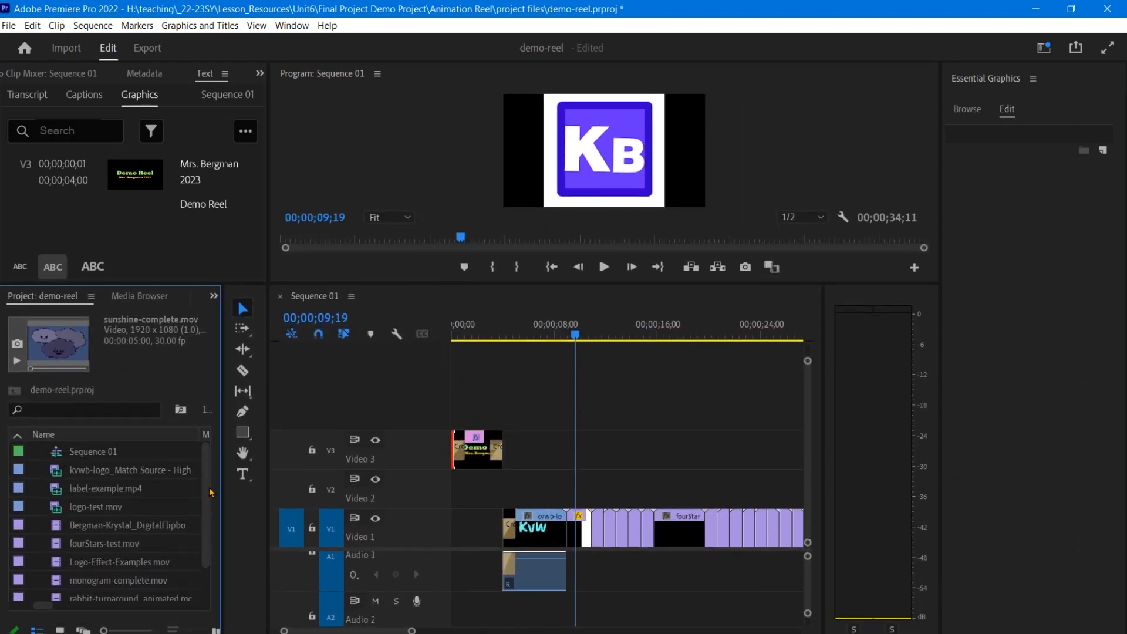
scroll(117, 516, down, 2)
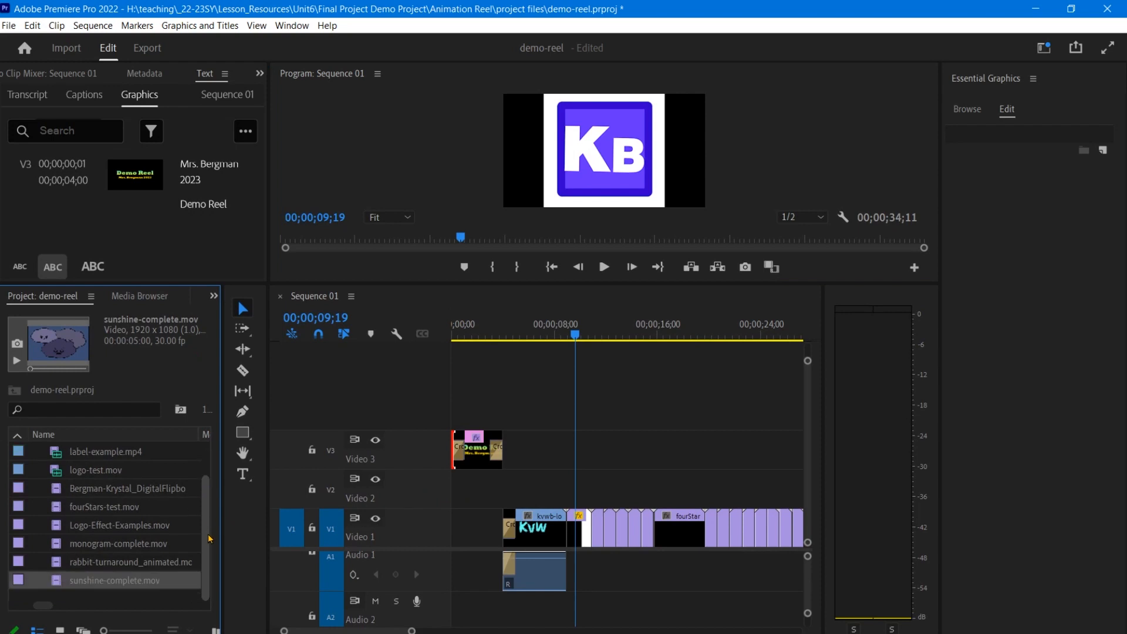
scroll(117, 516, up, 2)
click(467, 455)
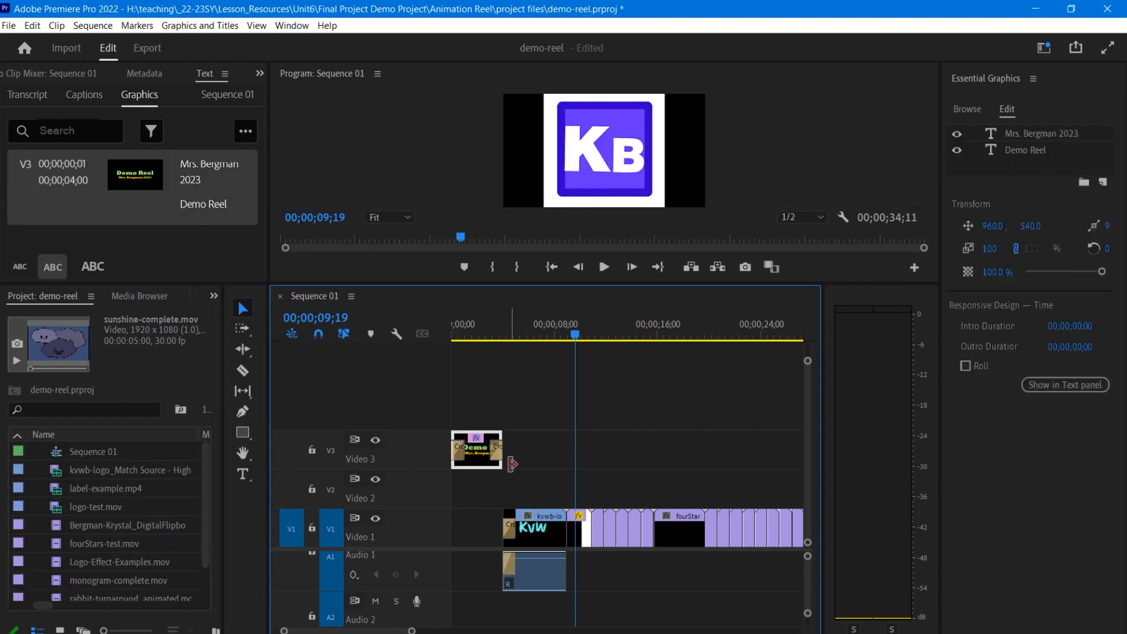
drag(206, 508, 207, 541)
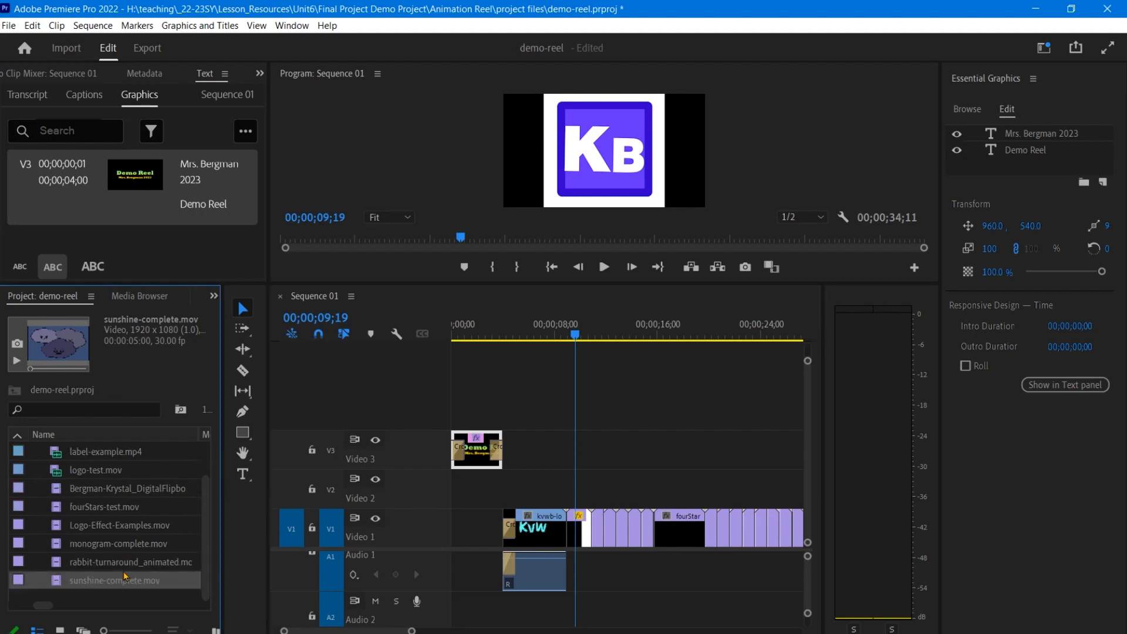
scroll(206, 516, up, 1)
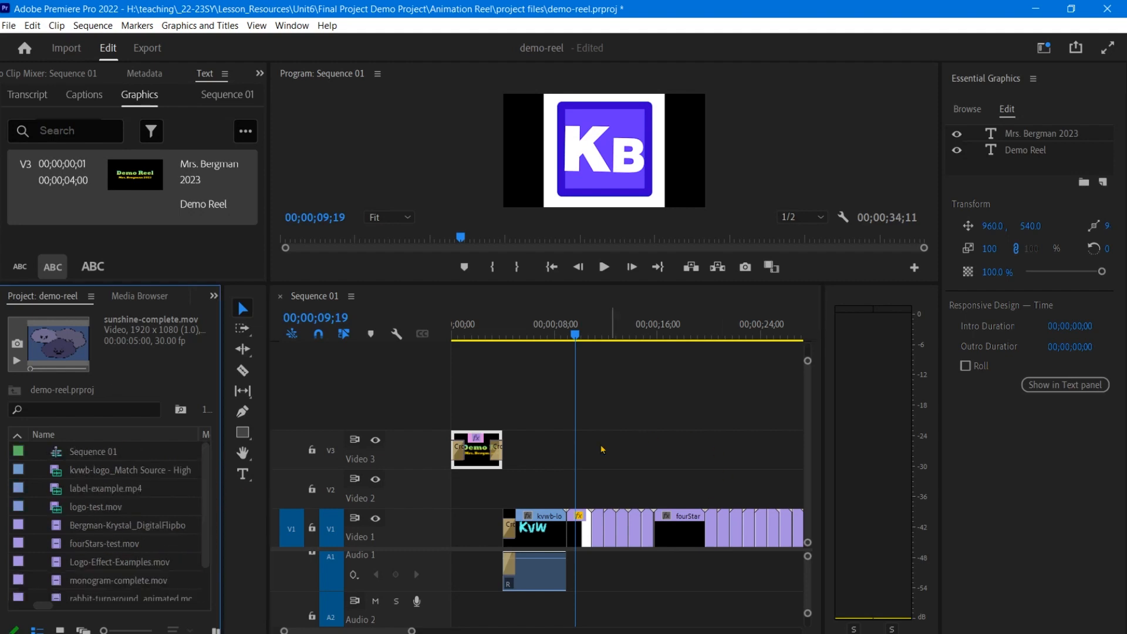
Make a subsequence from the title graphic clip on Video 3
click(560, 469)
click(477, 463)
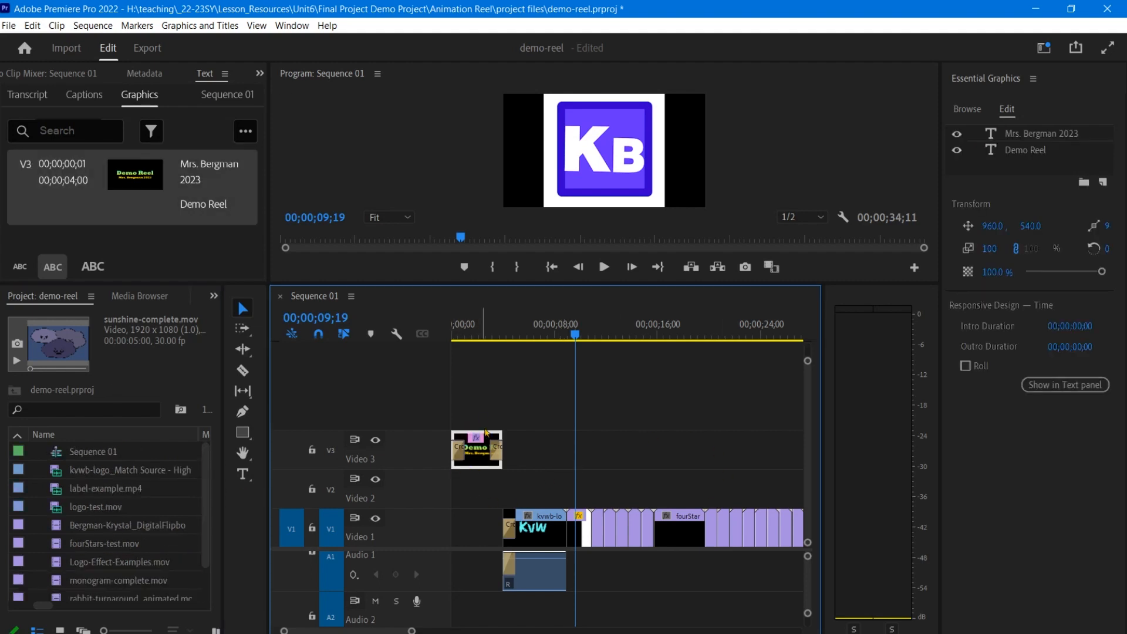
right_click(478, 453)
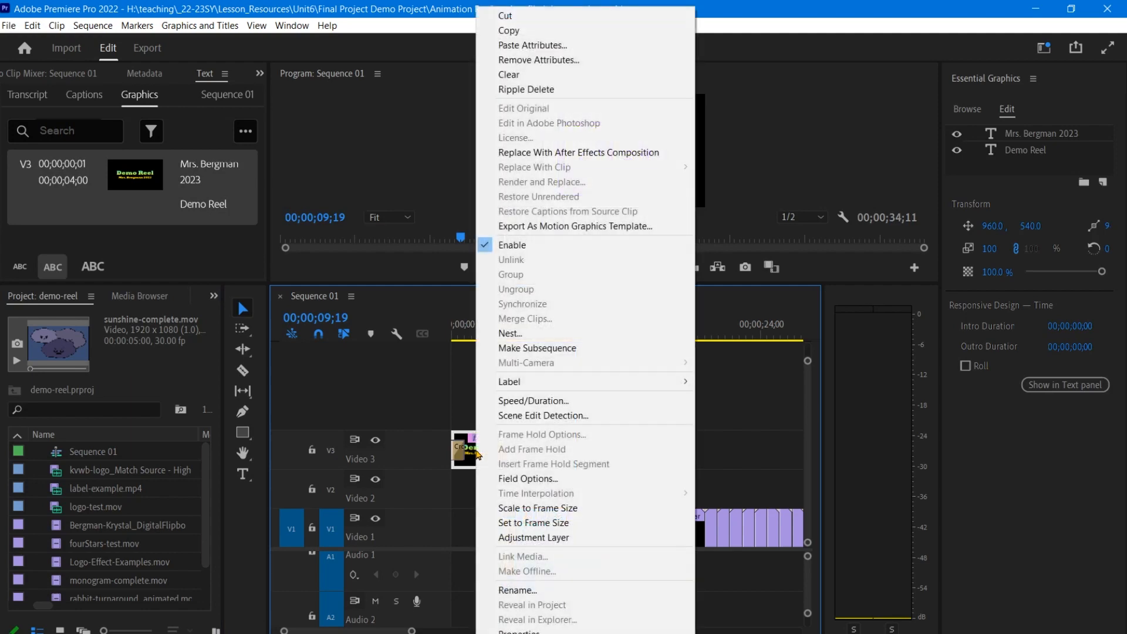
click(528, 348)
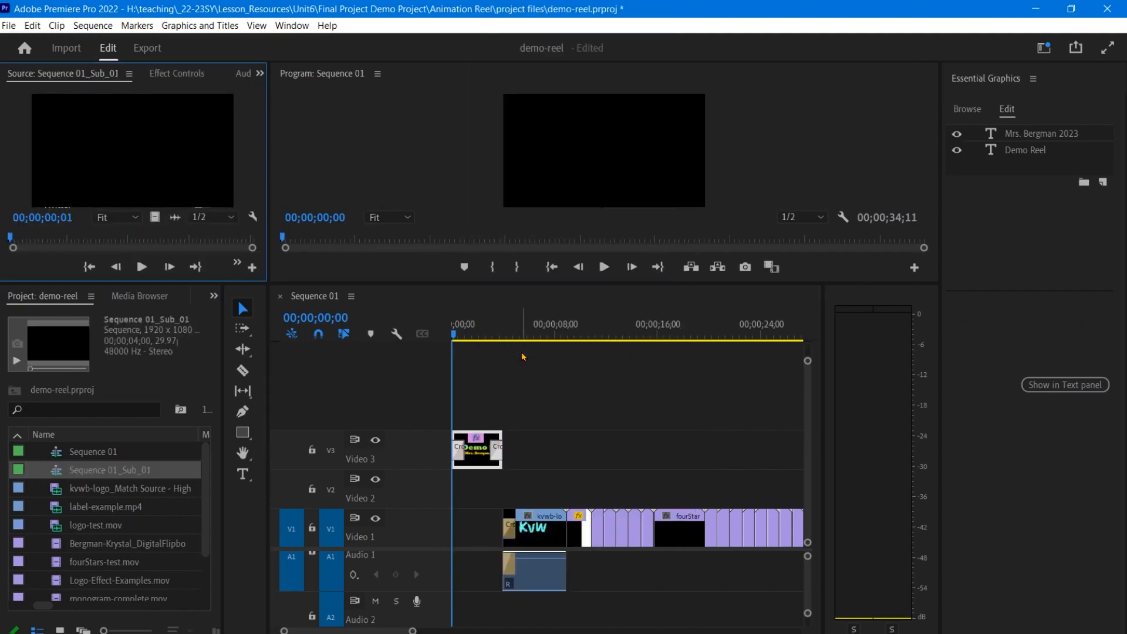
Open the new title subsequence from the project items in its own timeline
click(125, 469)
click(125, 470)
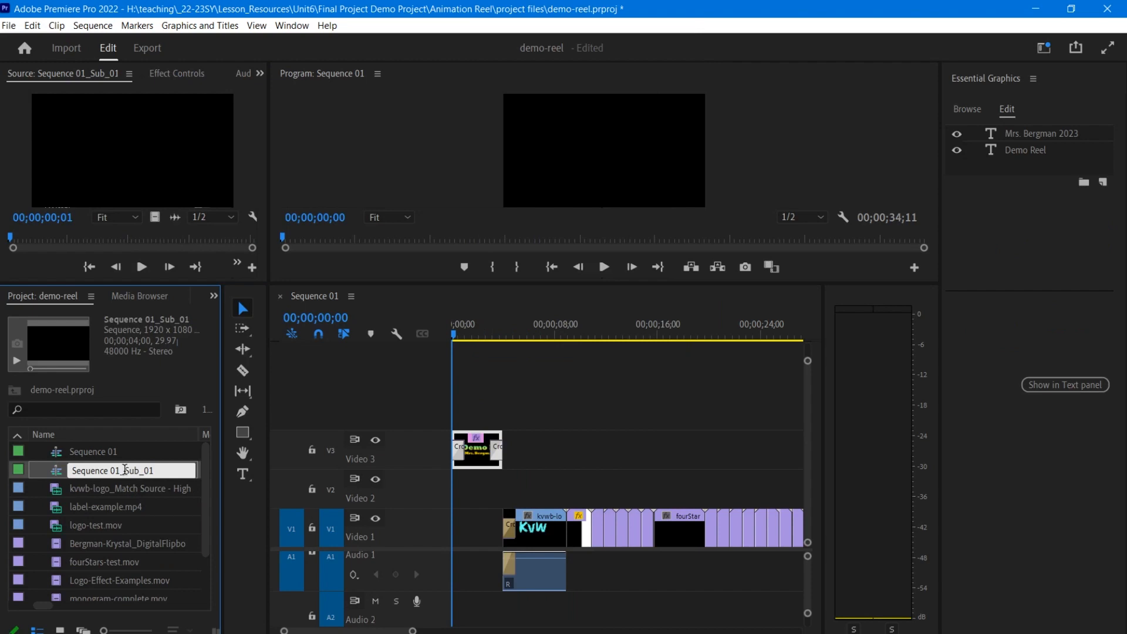
click(128, 489)
click(128, 488)
double_click(133, 472)
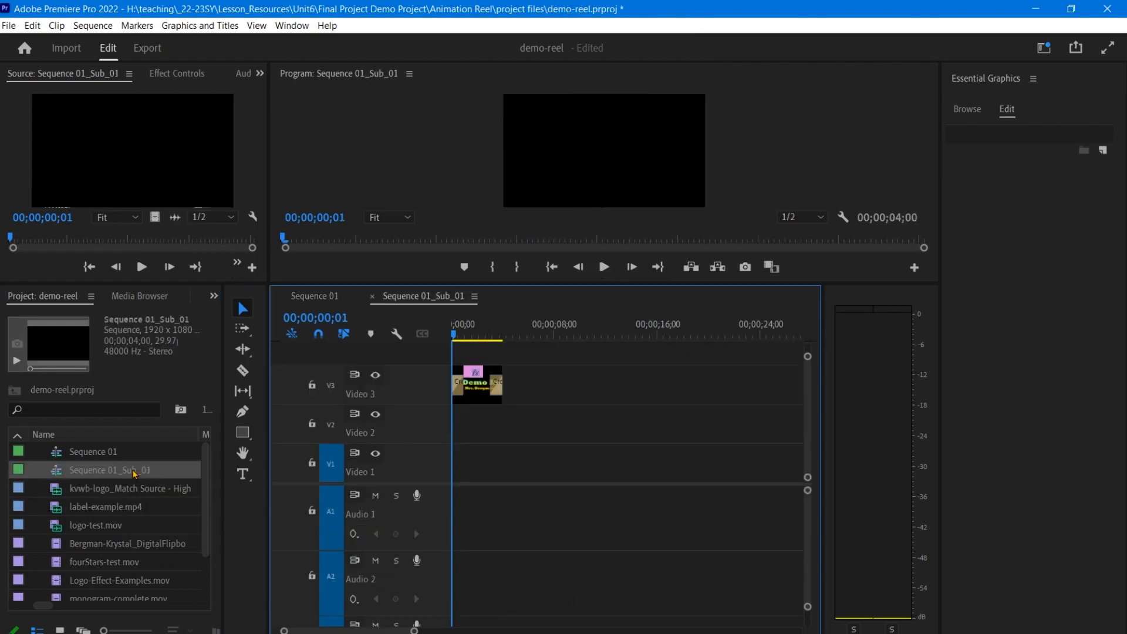
Rename the title subsequence in the project items as Title Card
click(151, 469)
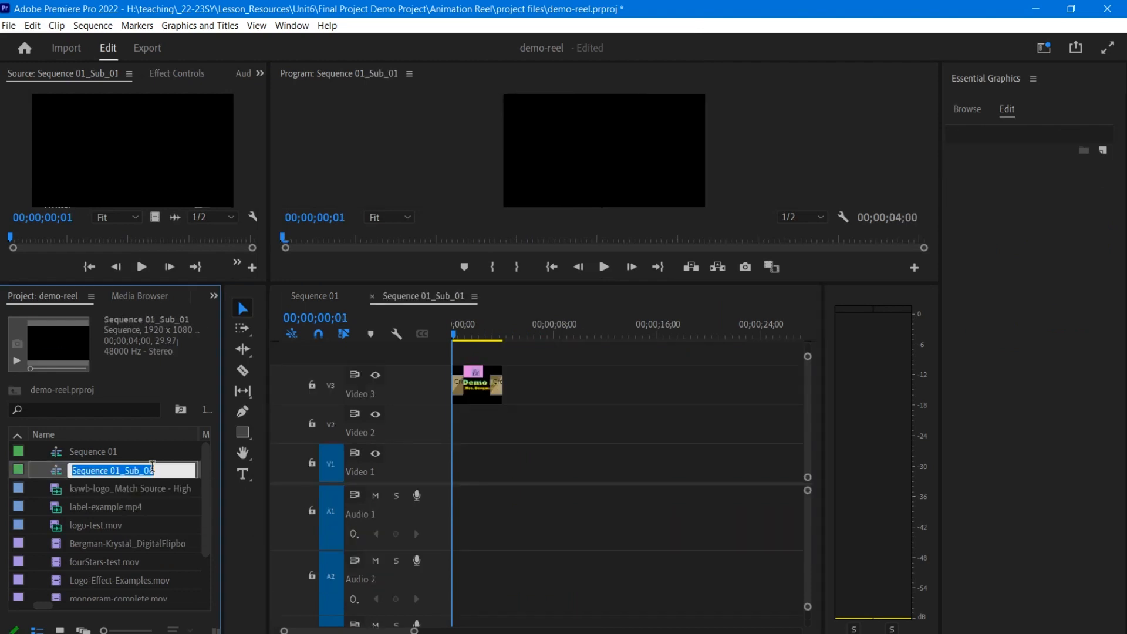
text(Title Card)
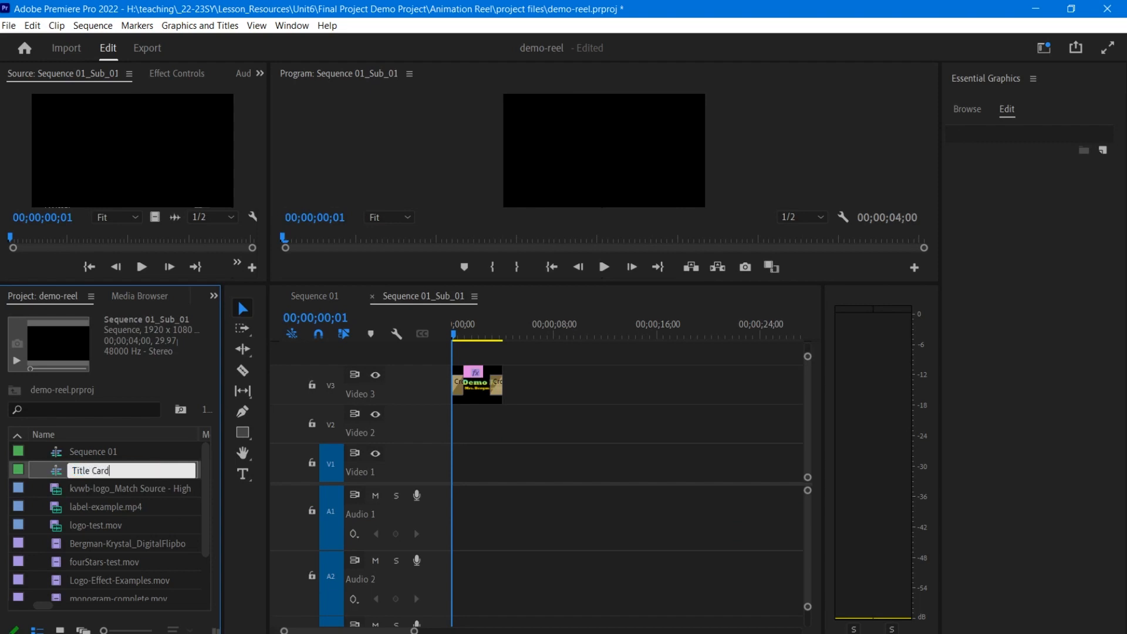
key(Tab)
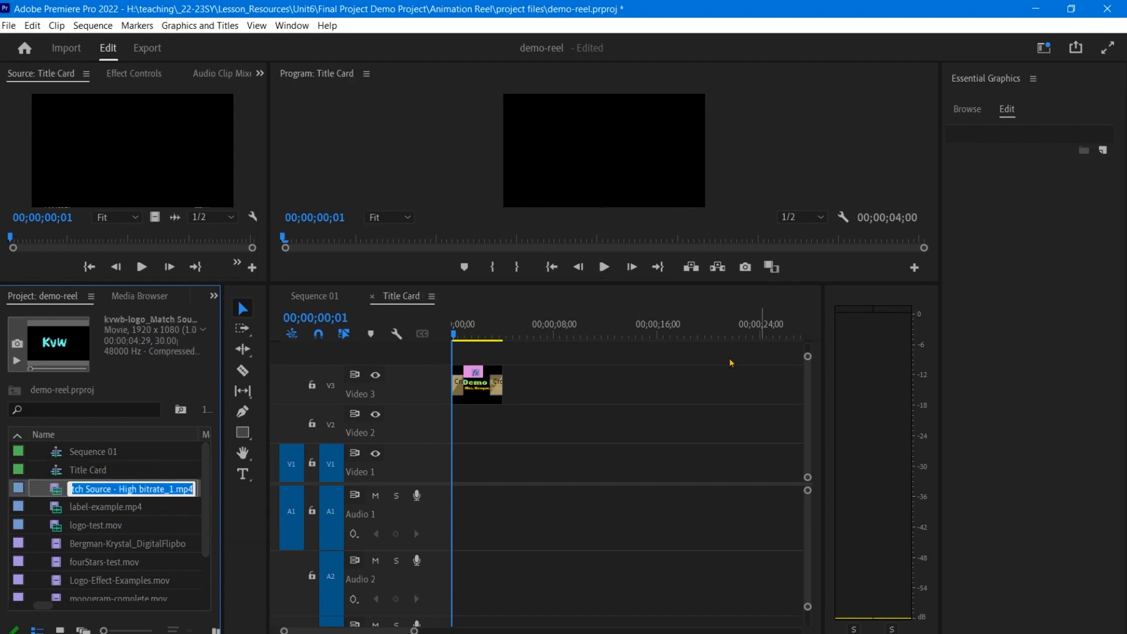
Export the Title Card sequence as the H.264 file Title Card.mp4 with the Match Source - Adaptive High Bitrate preset
click(482, 400)
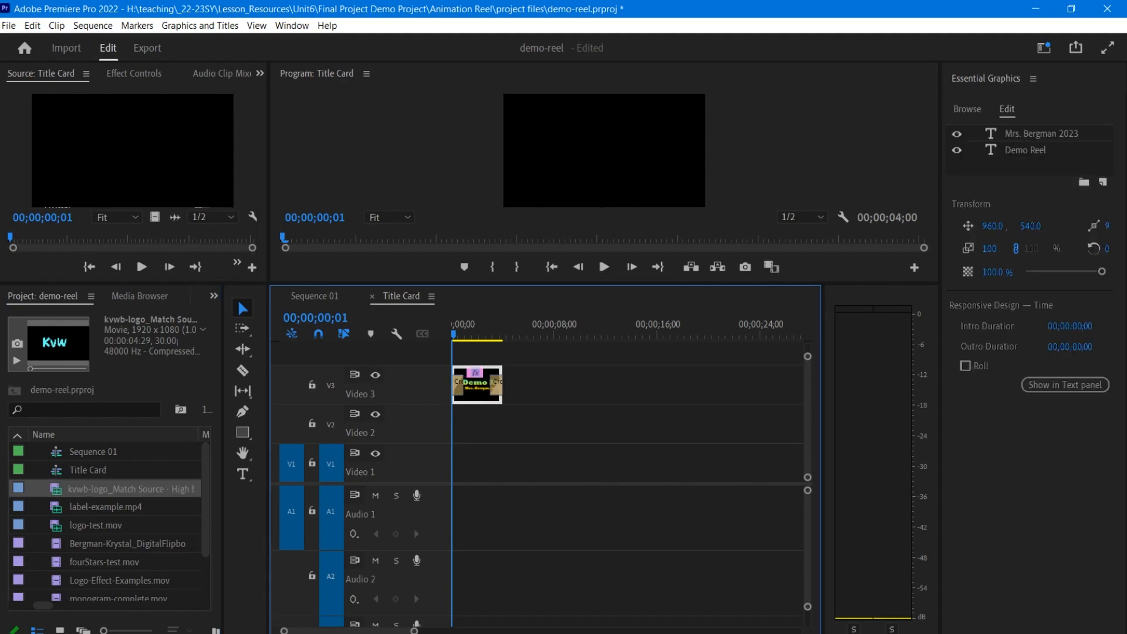
click(8, 25)
mouse_move(206, 448)
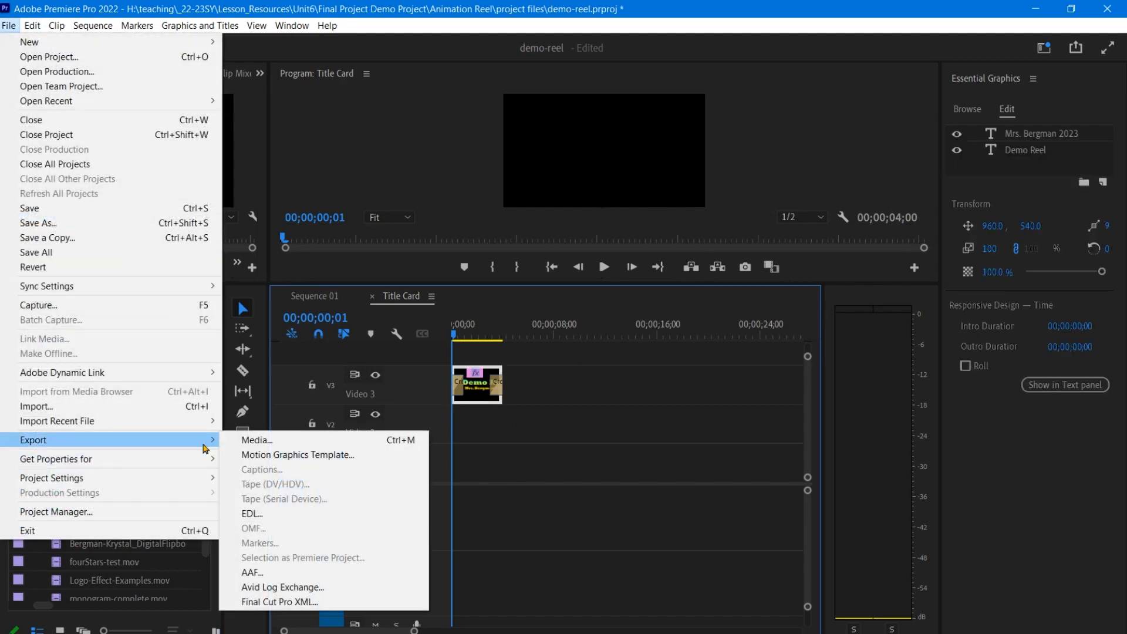
click(284, 444)
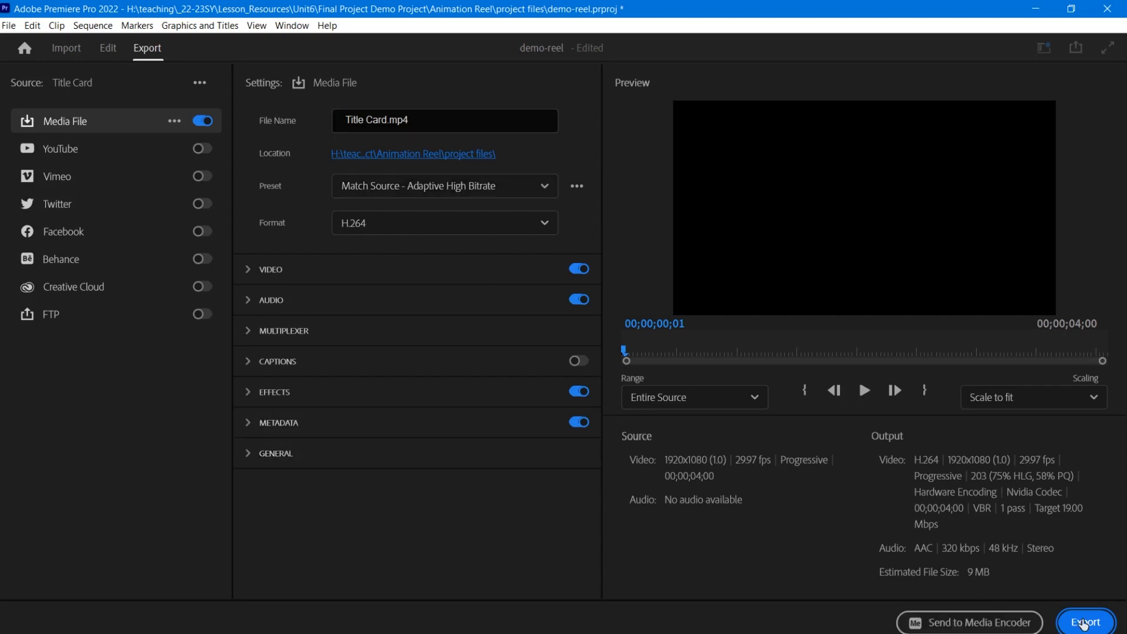
click(1083, 623)
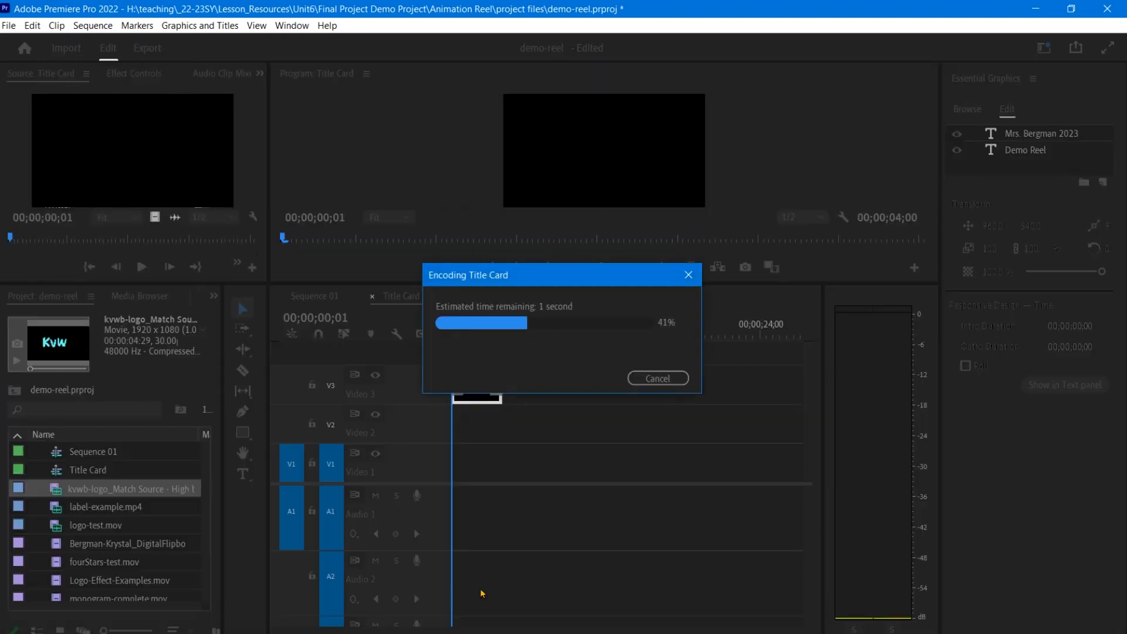
Close the Title Card timeline and return to Sequence 01
click(118, 451)
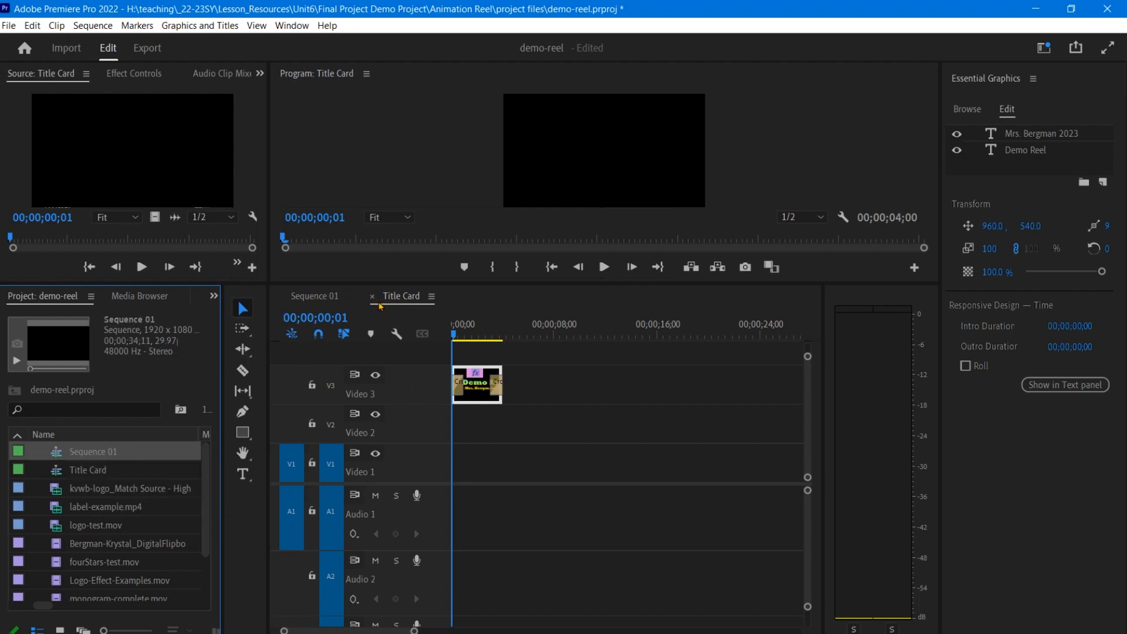
click(326, 297)
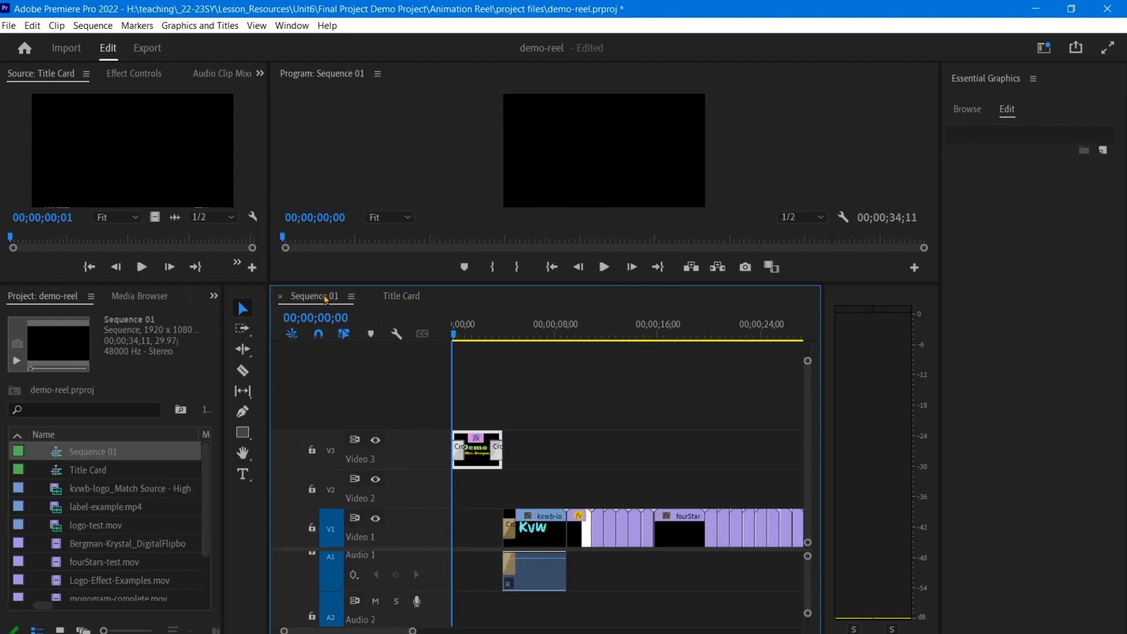
double_click(475, 449)
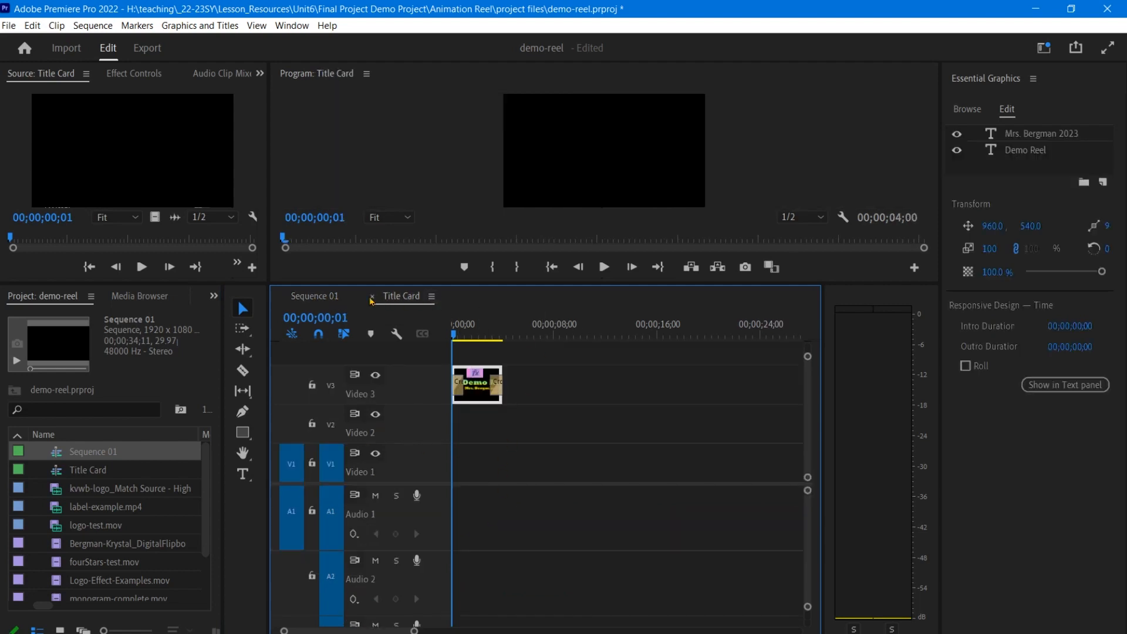
click(432, 297)
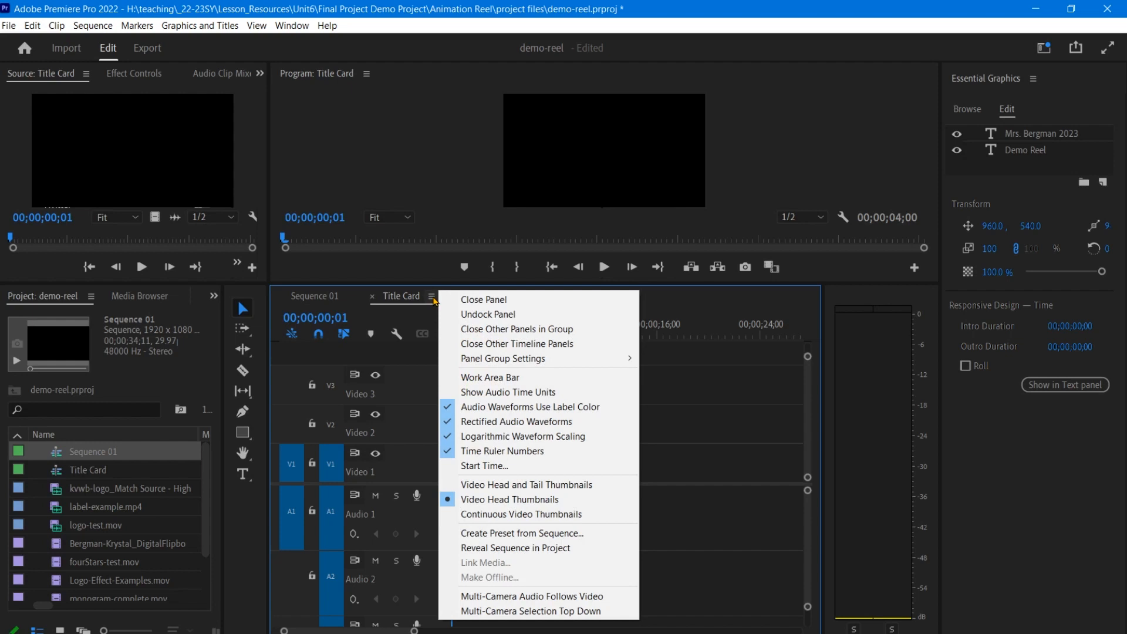
click(364, 304)
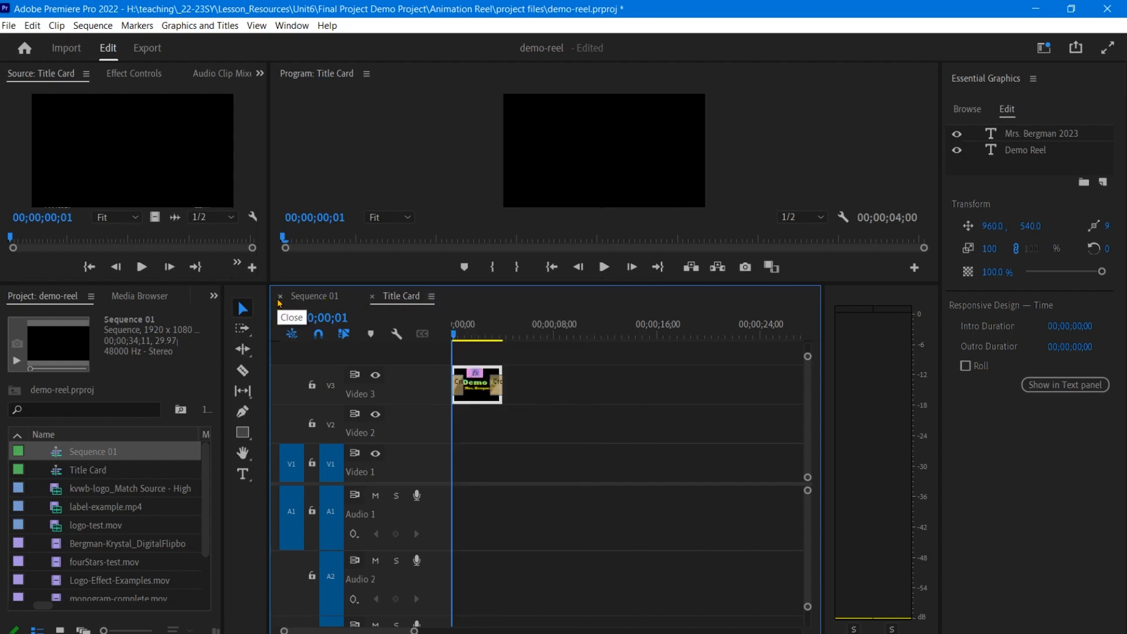
click(372, 296)
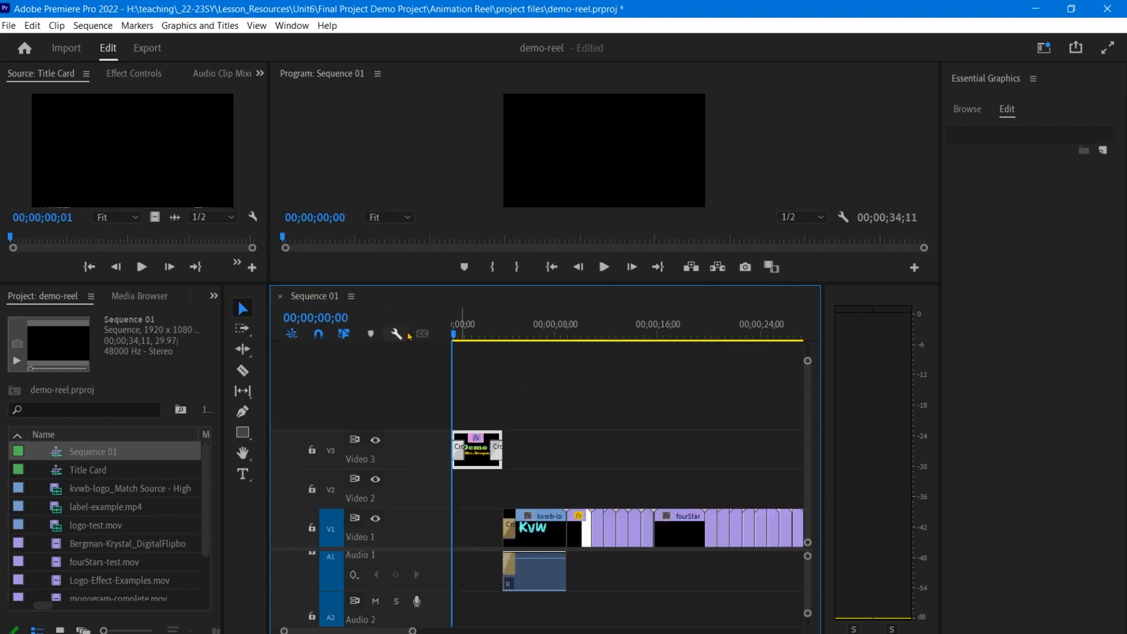
Move the playhead to 00;00;34;07, near the end of the last clip on Video 1
drag(458, 335, 761, 335)
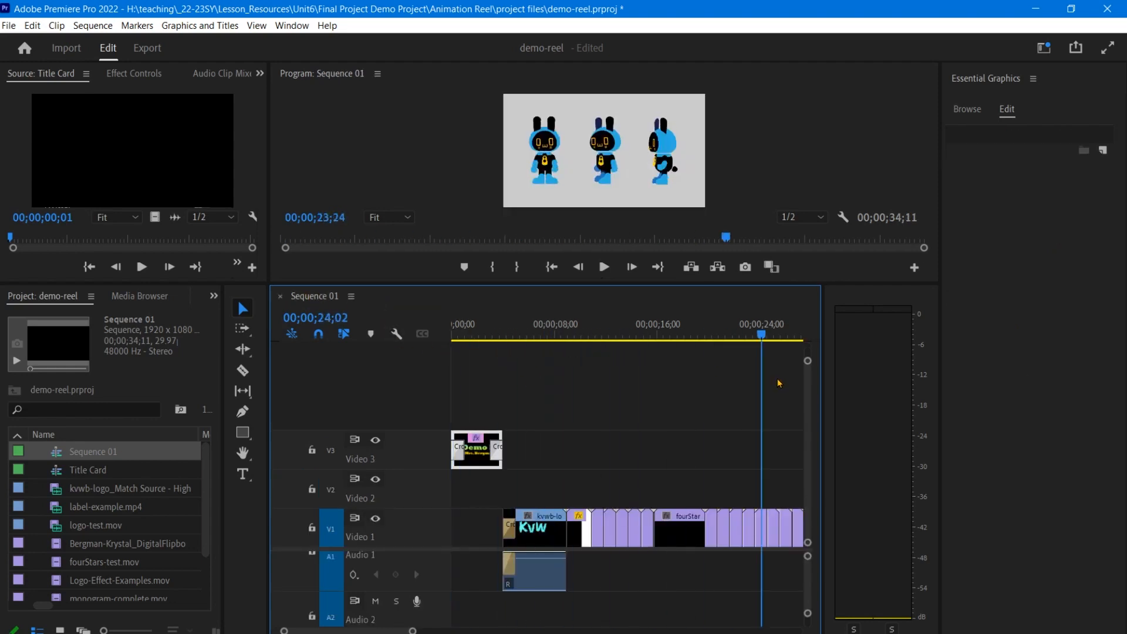
key(End)
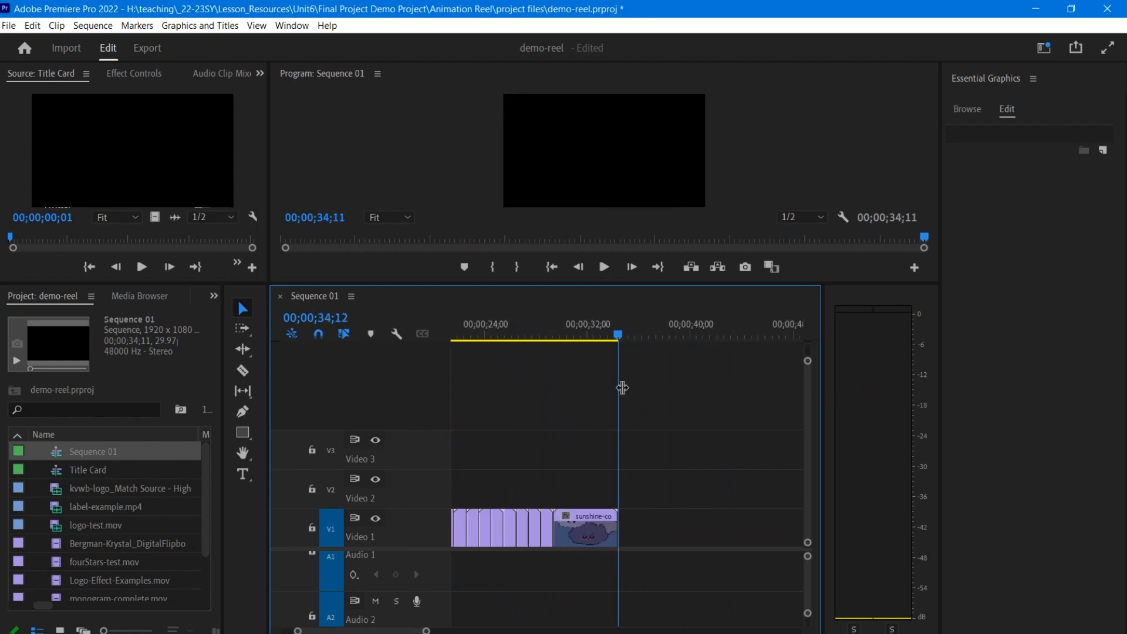
drag(622, 387, 617, 386)
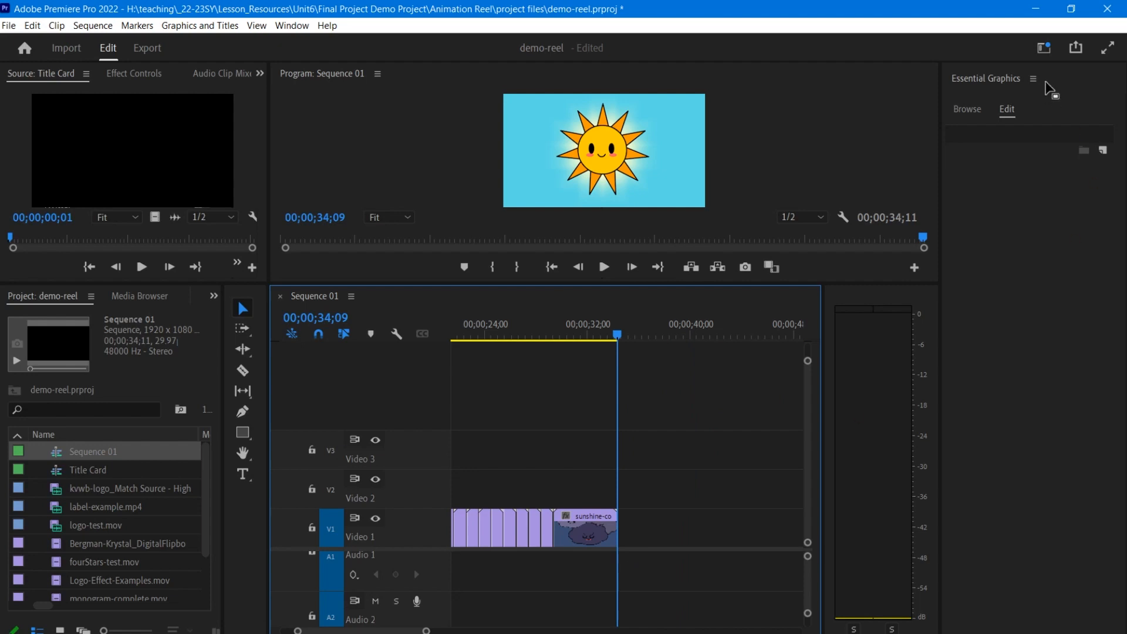
click(996, 79)
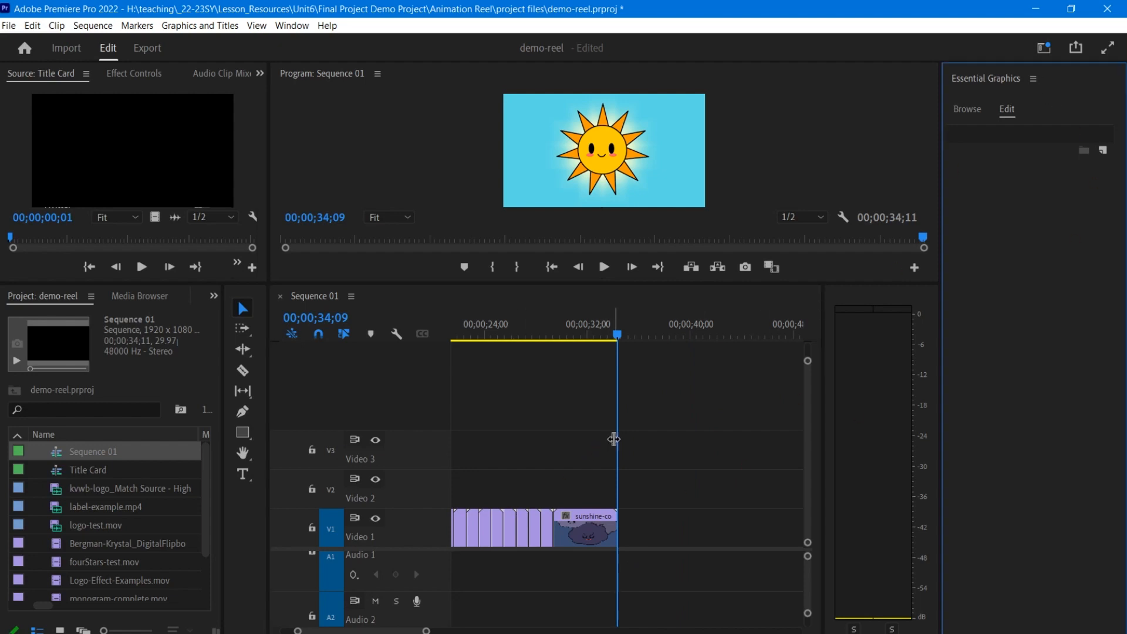
click(614, 439)
click(612, 339)
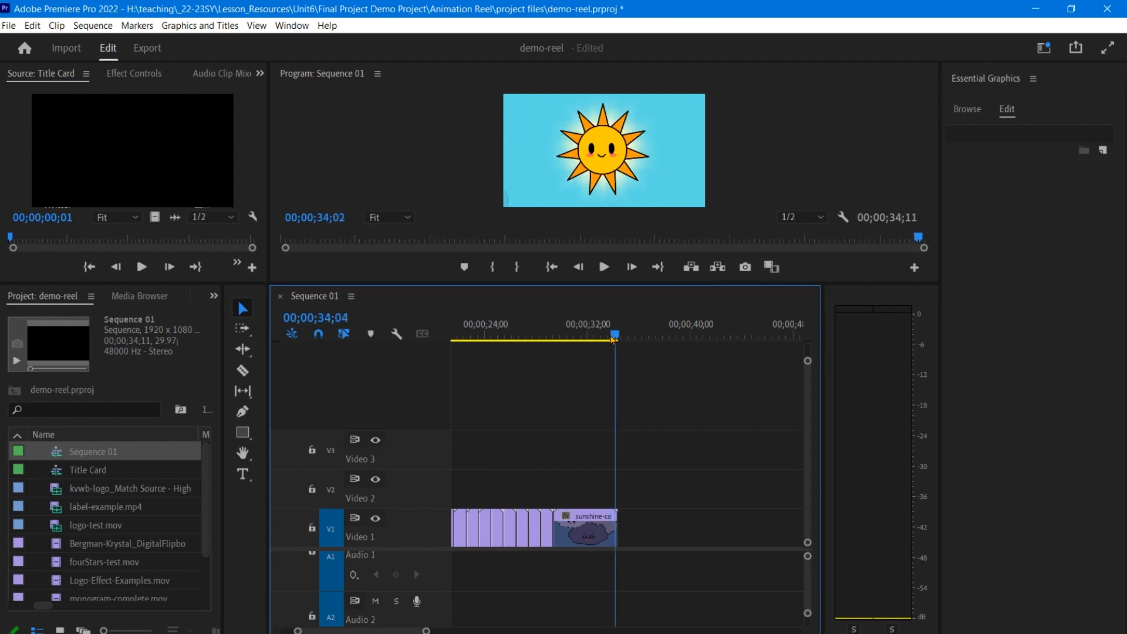
drag(612, 339, 614, 342)
Find the Basic Title template among the title graphics and place it on Video 3 at the end of the reel
click(957, 115)
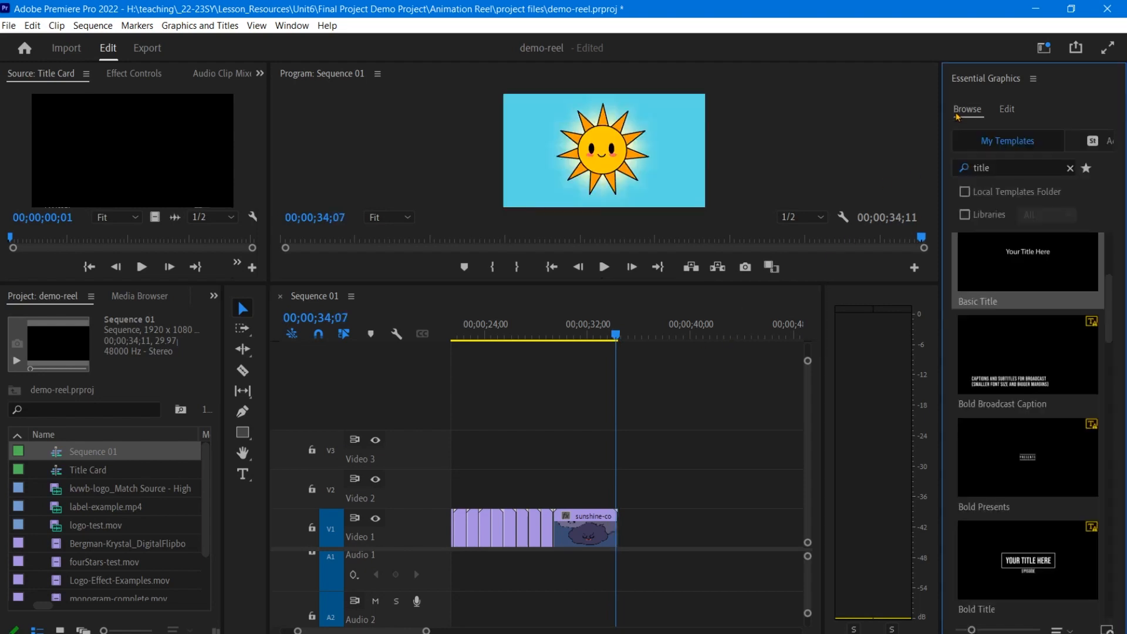
click(1008, 167)
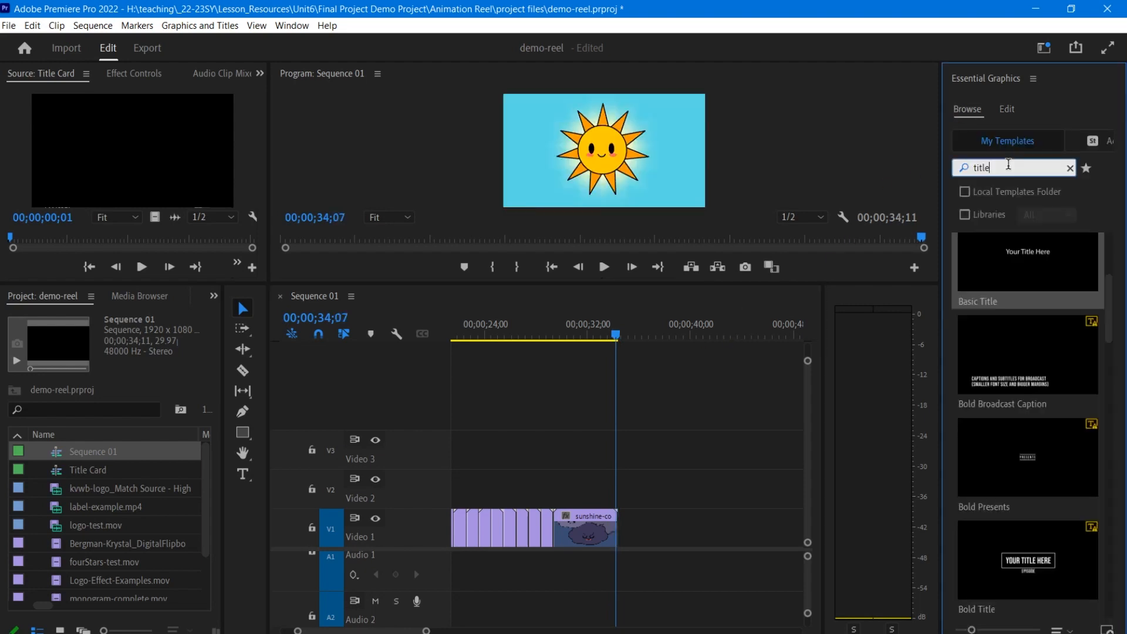
key(Return)
scroll(1044, 502, down, 10)
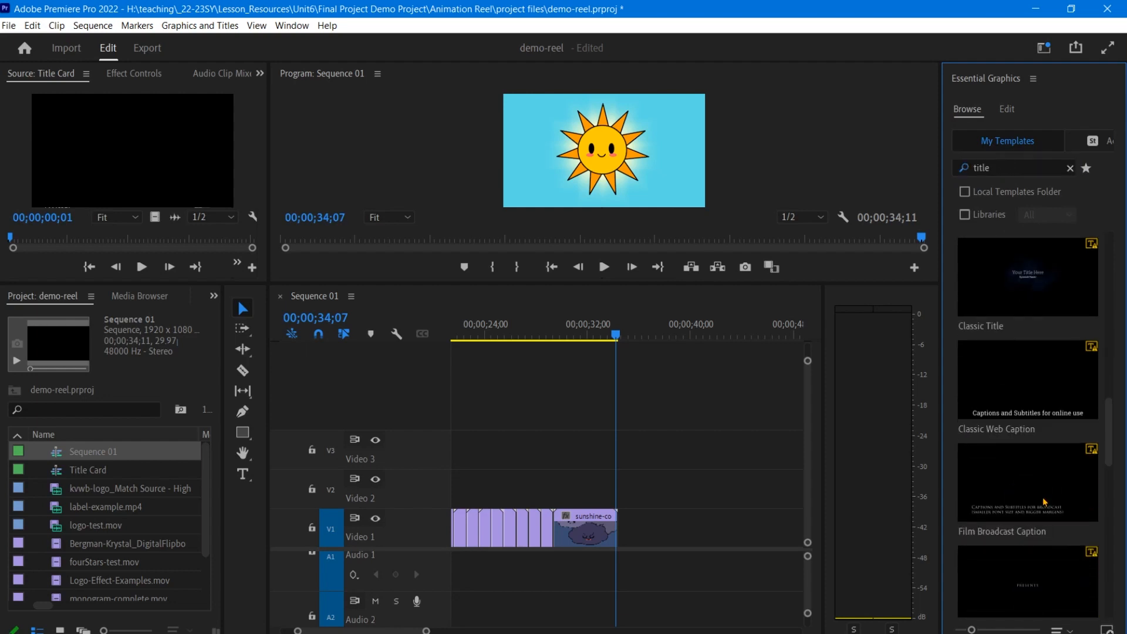
scroll(1044, 502, up, 10)
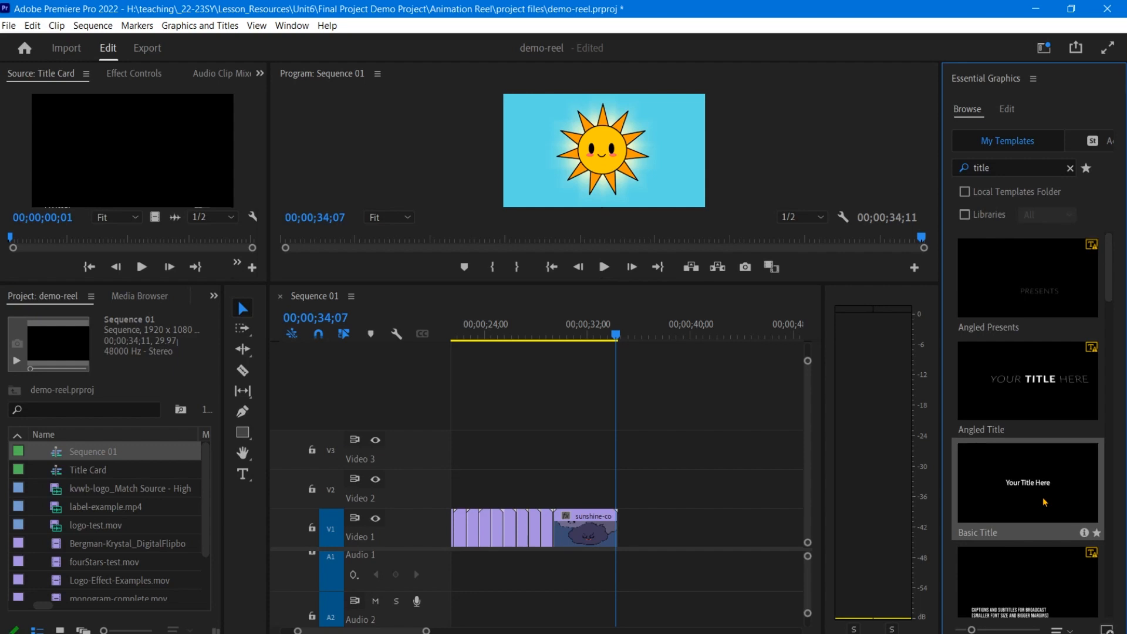
drag(1044, 497, 613, 451)
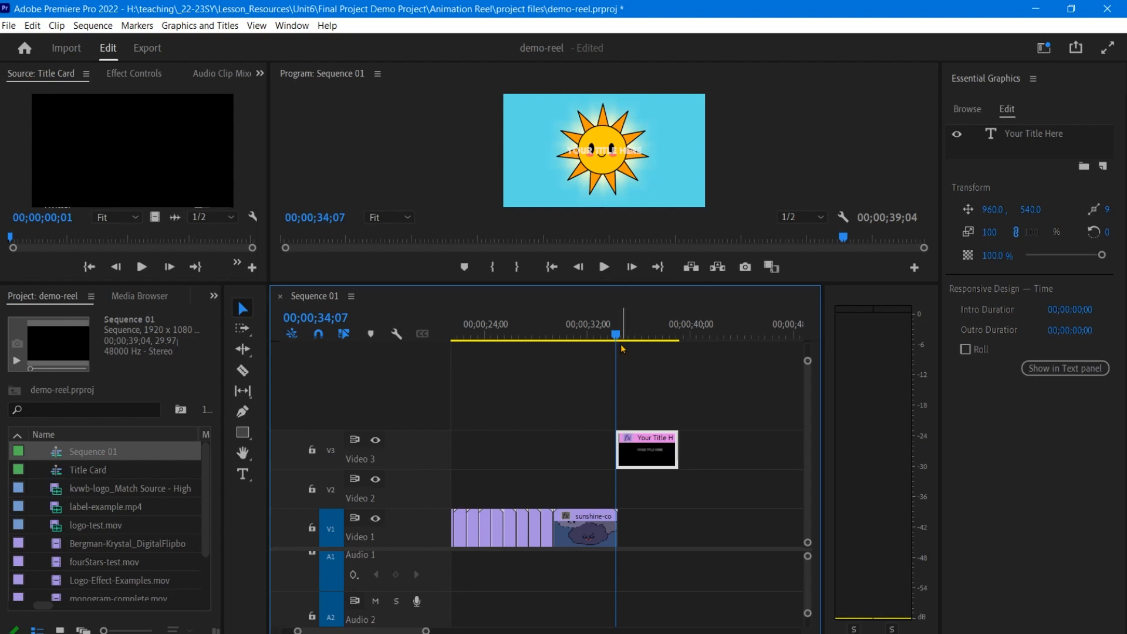
Move the playhead to 00;00;34;11 and replace the closing title's placeholder with the creator's name and a second line "Animation I - 2023"
mouse_move(615, 339)
mouse_down()
mouse_move(638, 339)
mouse_move(609, 338)
mouse_move(617, 342)
mouse_up()
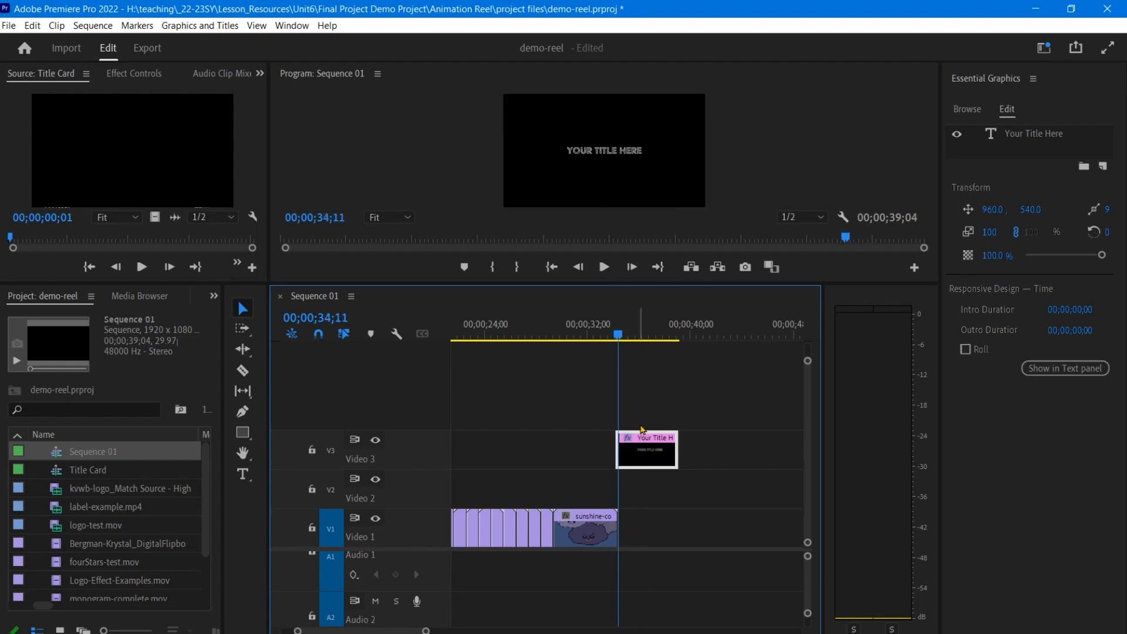
click(1054, 152)
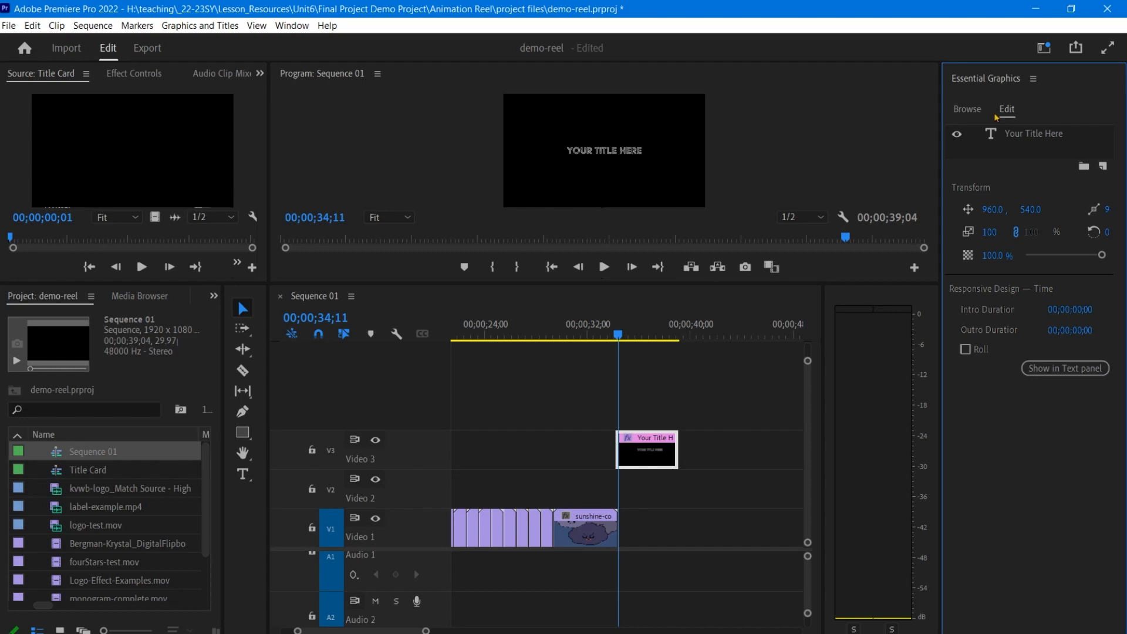
click(1036, 136)
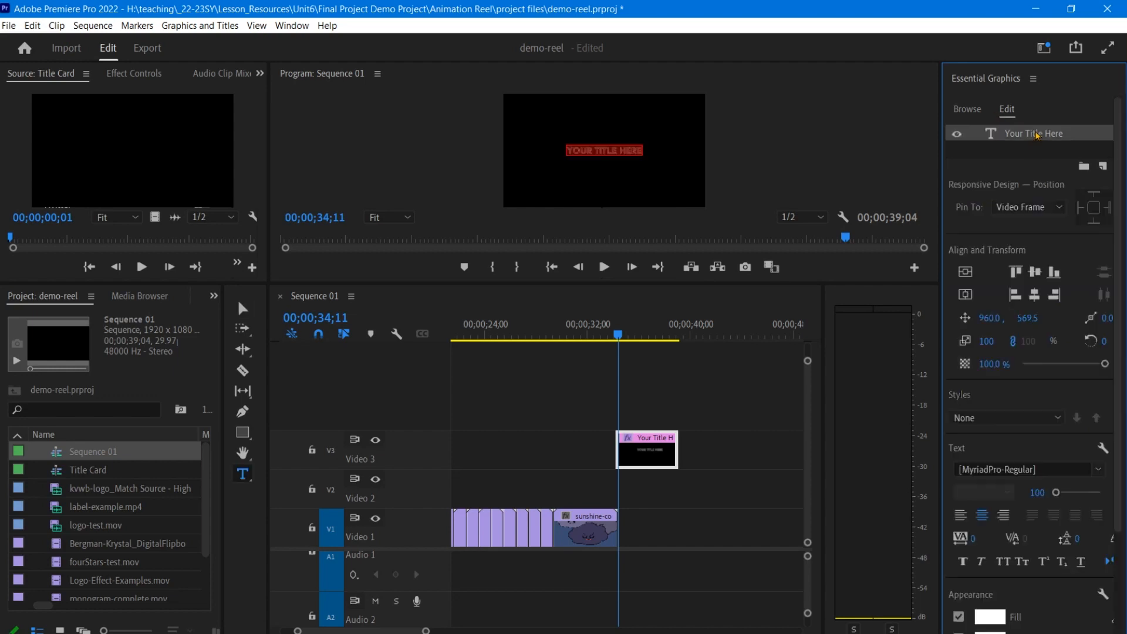
click(595, 152)
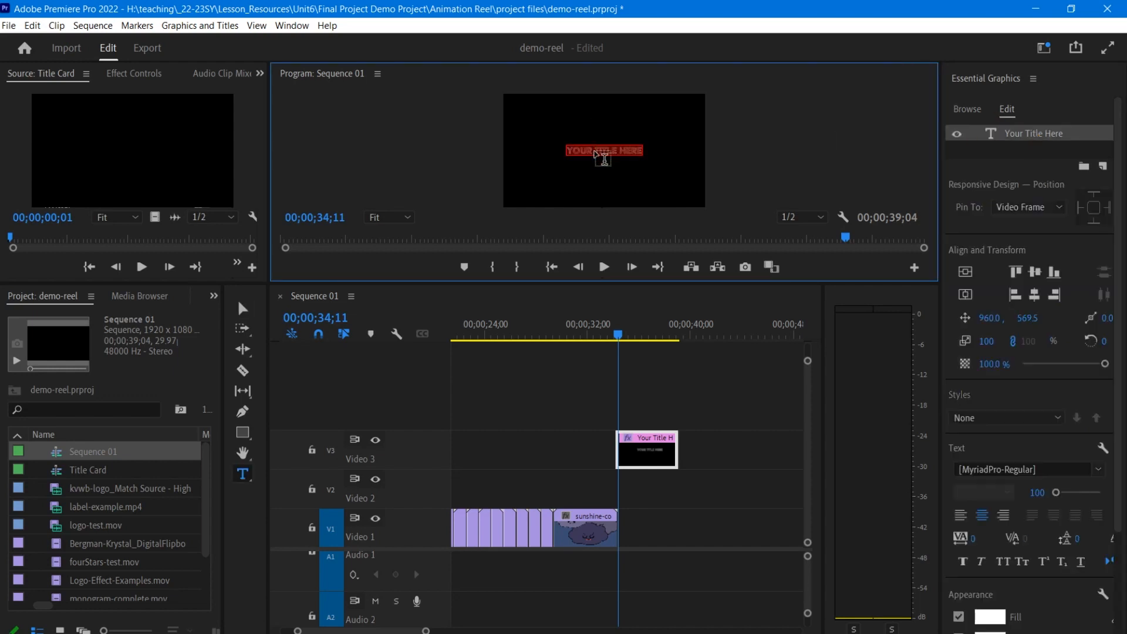
text(Mrs.)
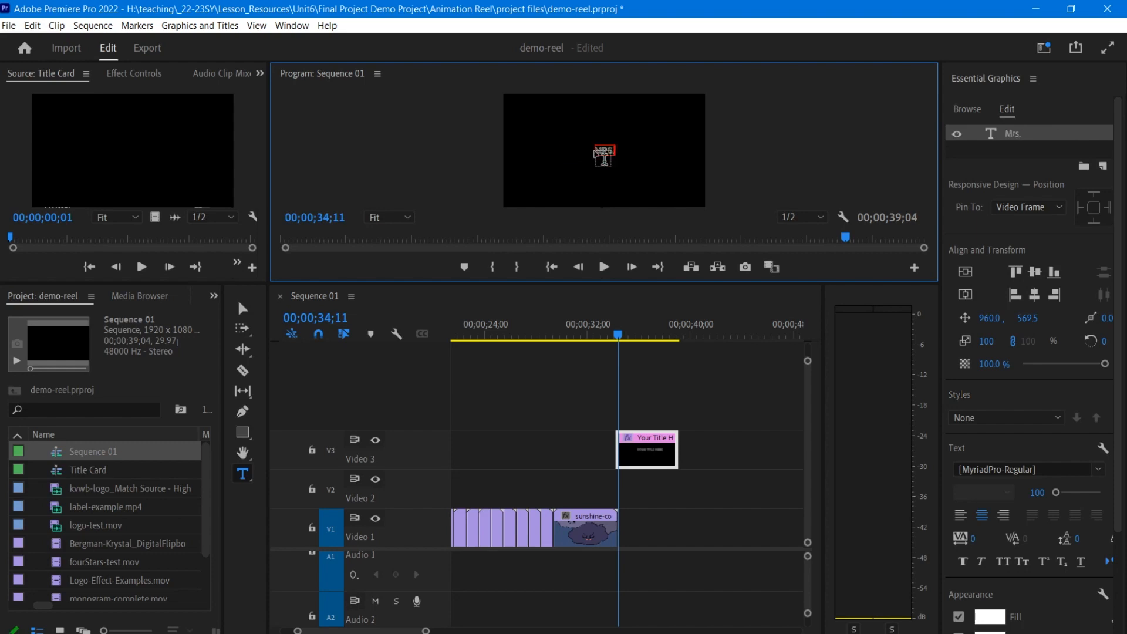
text( Bergman)
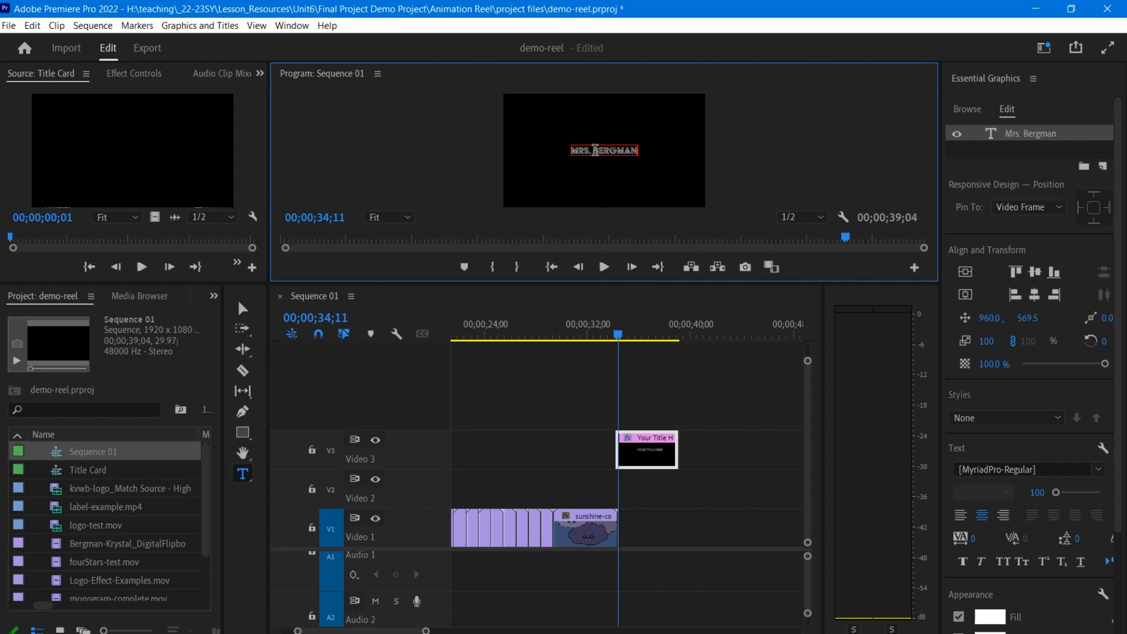
key(Return)
text(Animation 1)
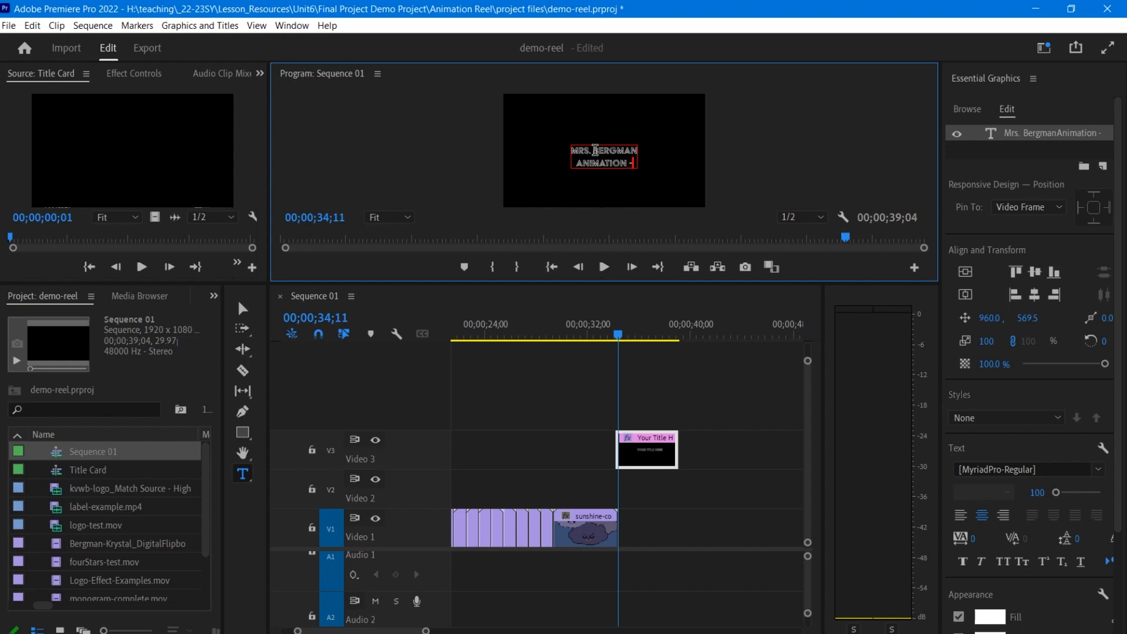
key(BackSpace)
text(I - 2023)
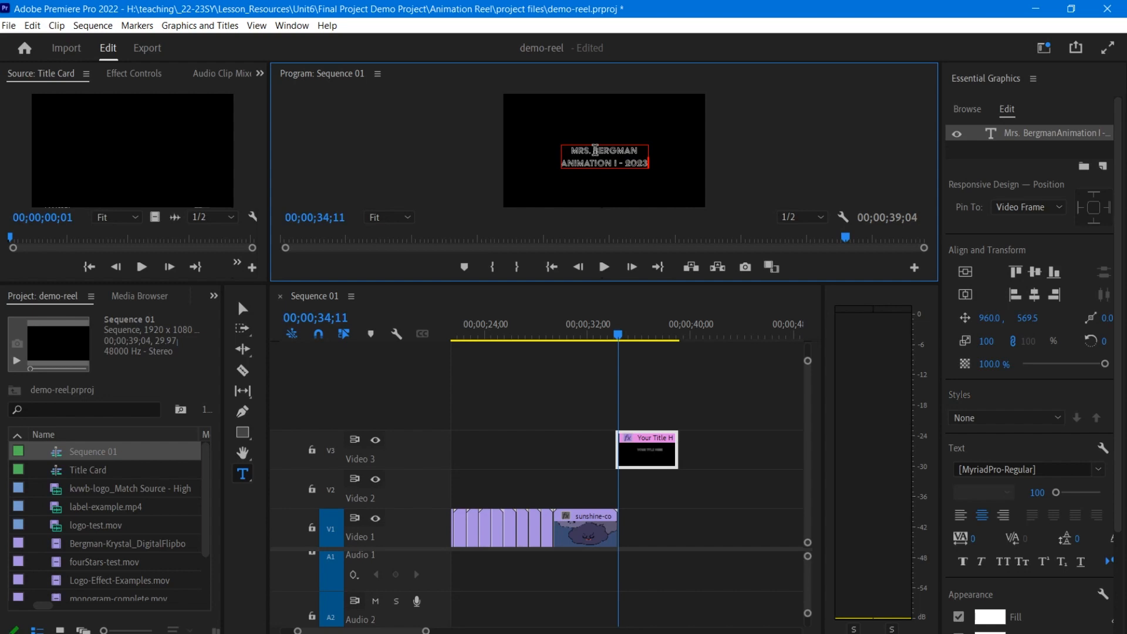
key(Return)
key(BackSpace)
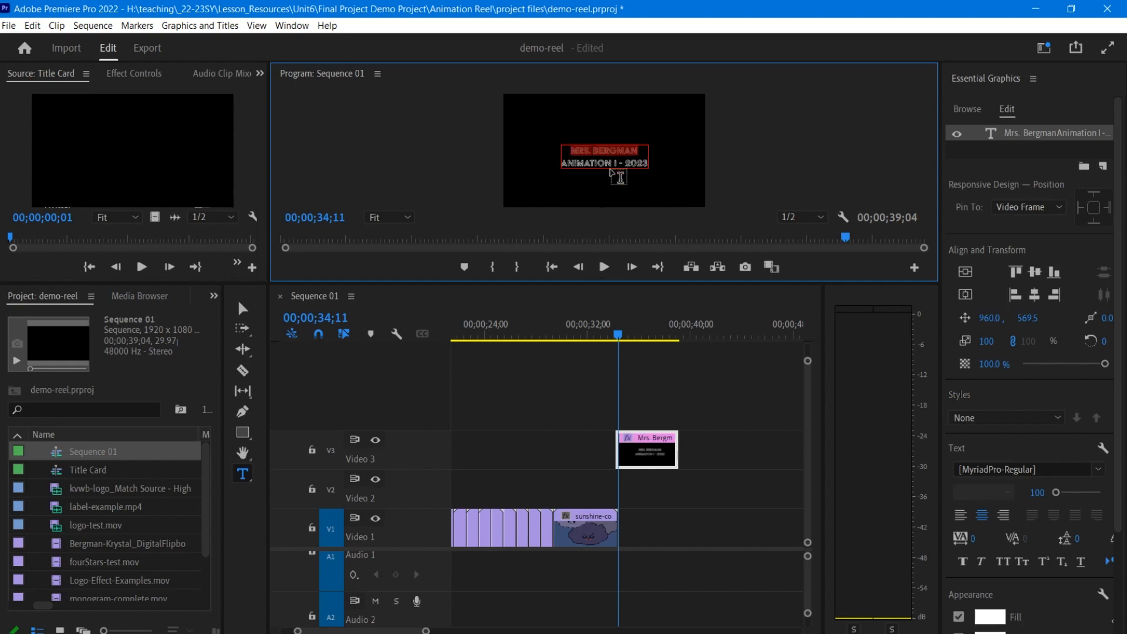
Set the font of both lines of the closing title text to Showcard Gothic
click(610, 163)
click(610, 163)
drag(572, 151, 683, 169)
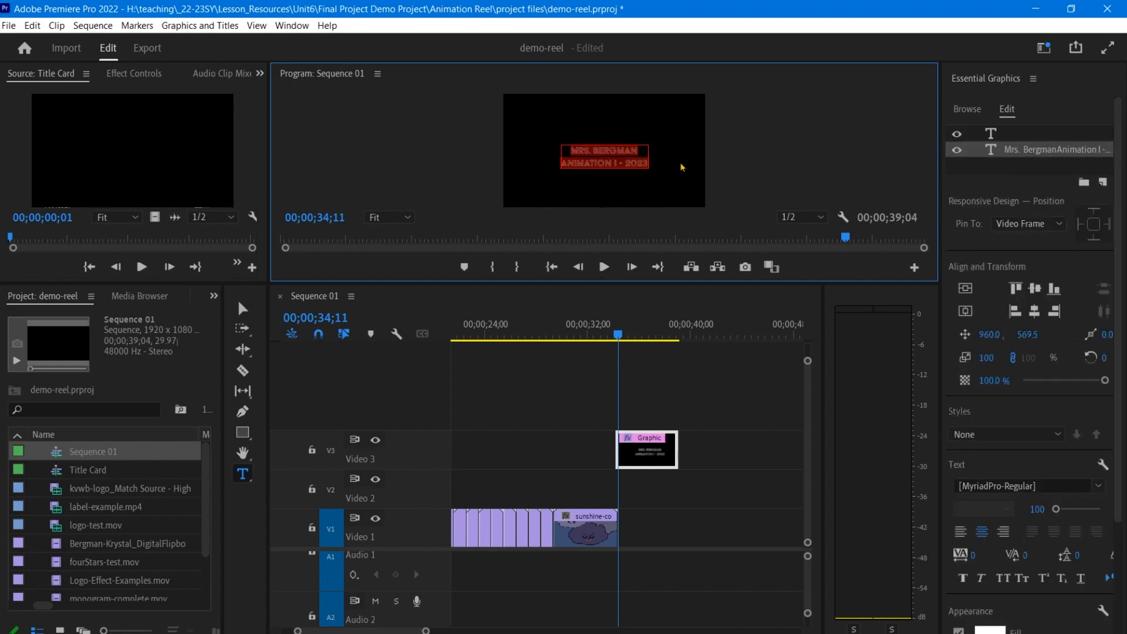
click(1101, 486)
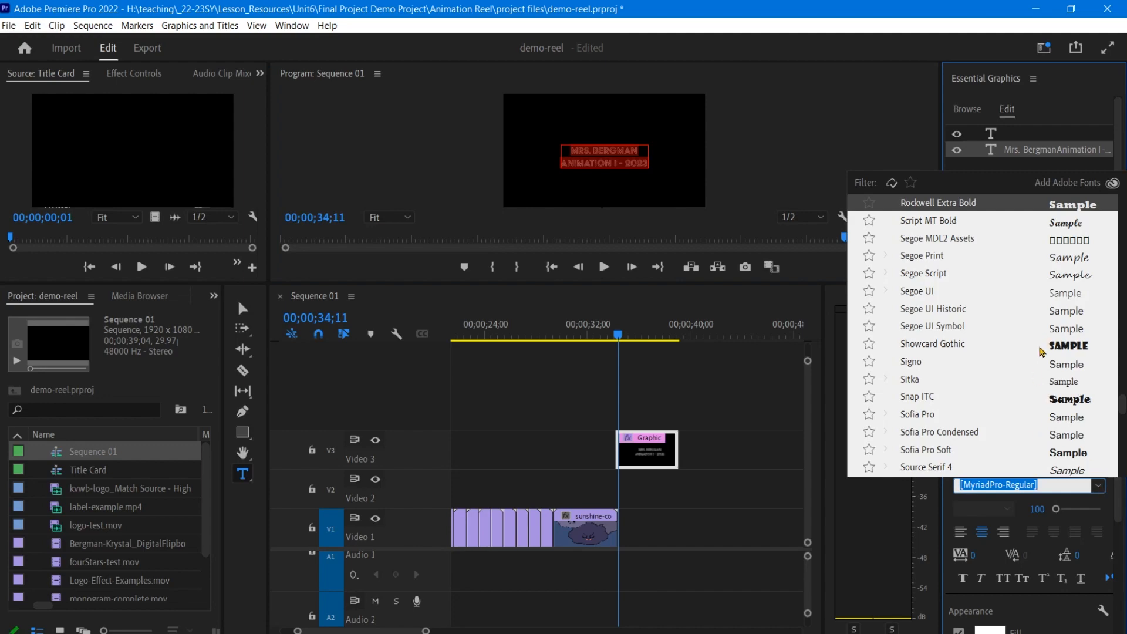
click(1040, 349)
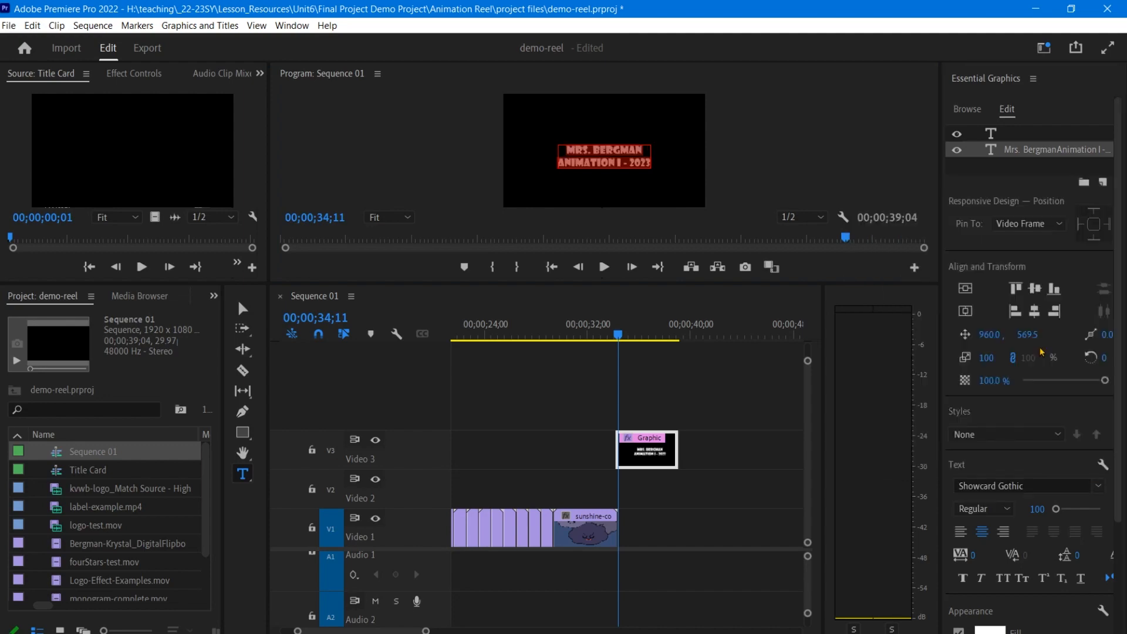
Change the font of both closing title lines to Rockwell Extra Bold
click(1097, 487)
scroll(1061, 411, down, 10)
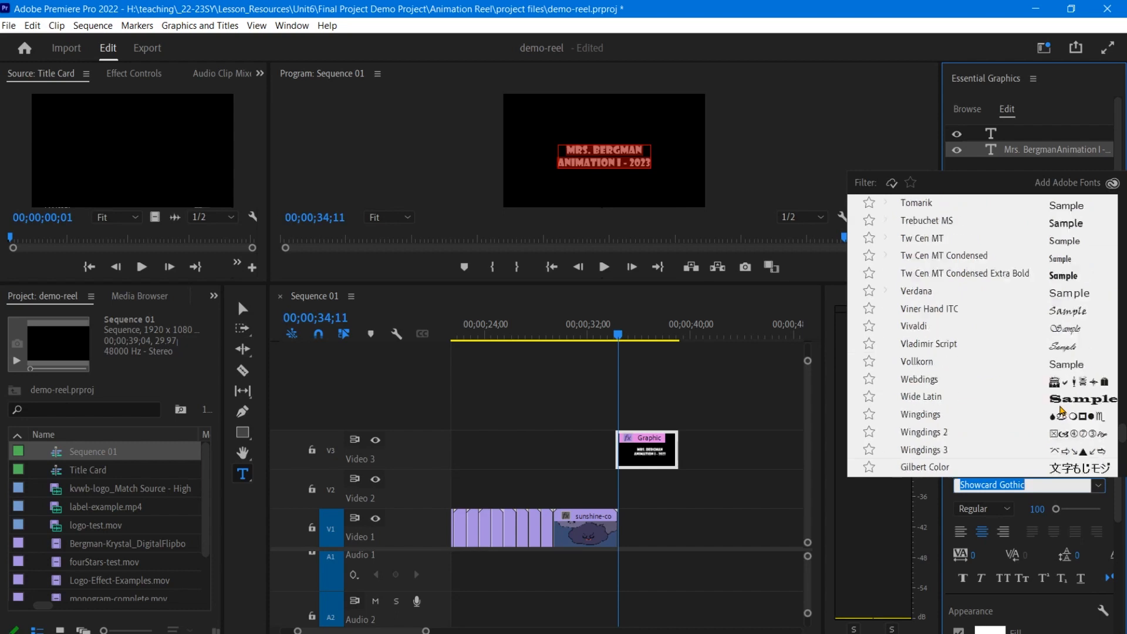
scroll(1061, 411, up, 1)
scroll(1061, 409, up, 12)
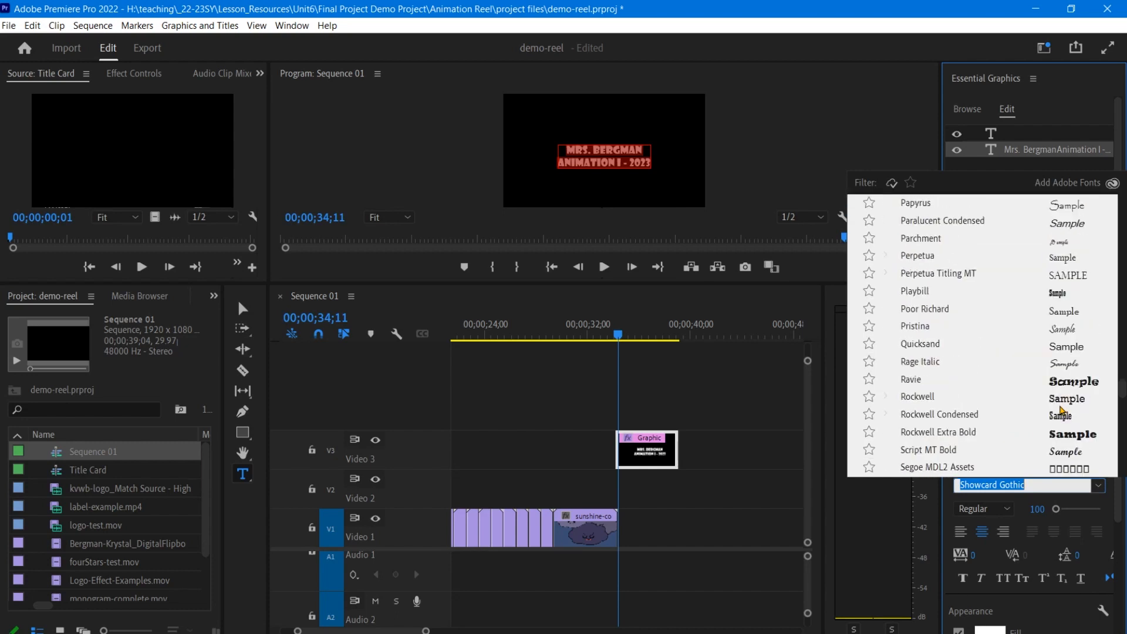
click(1057, 435)
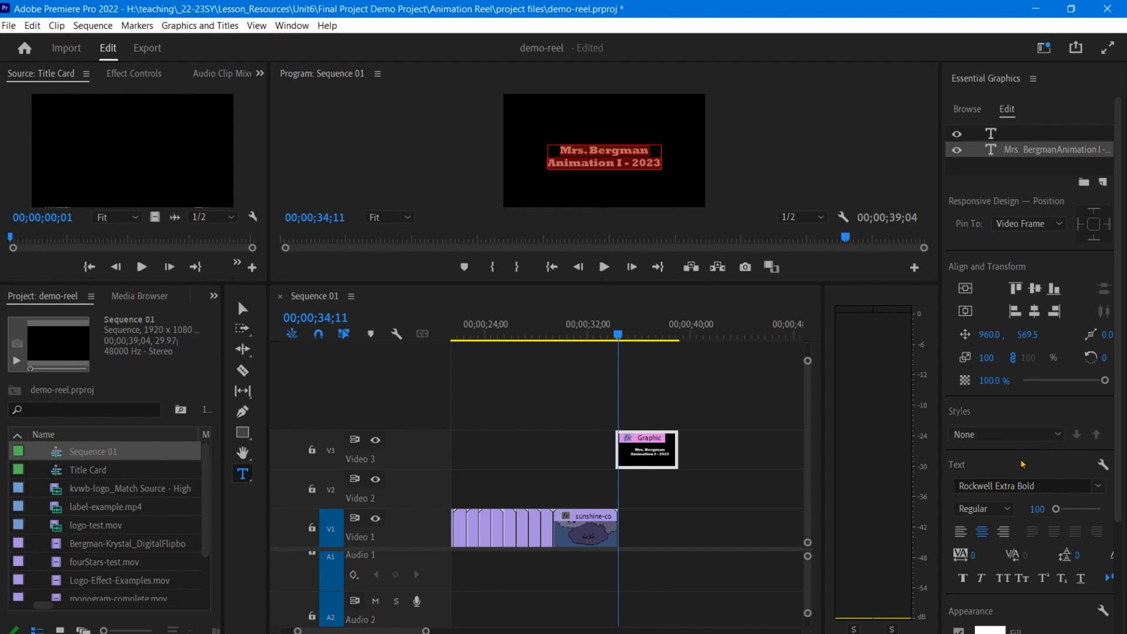
Set the fill color of the closing title text to yellow, FFFE00
click(992, 631)
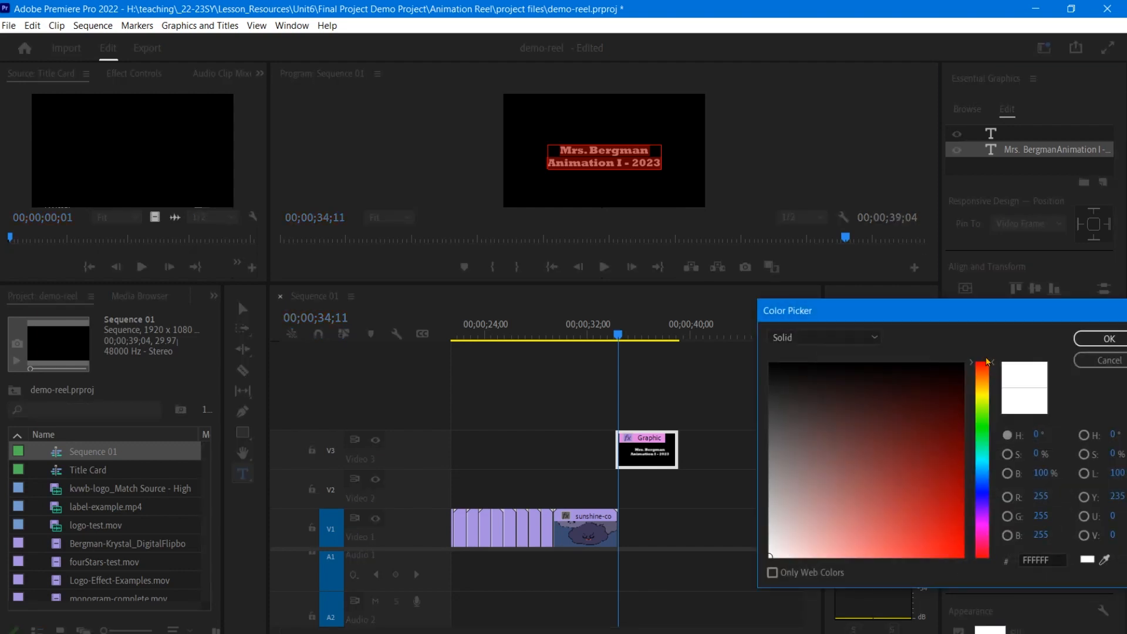
drag(986, 362, 986, 388)
drag(922, 455, 1009, 601)
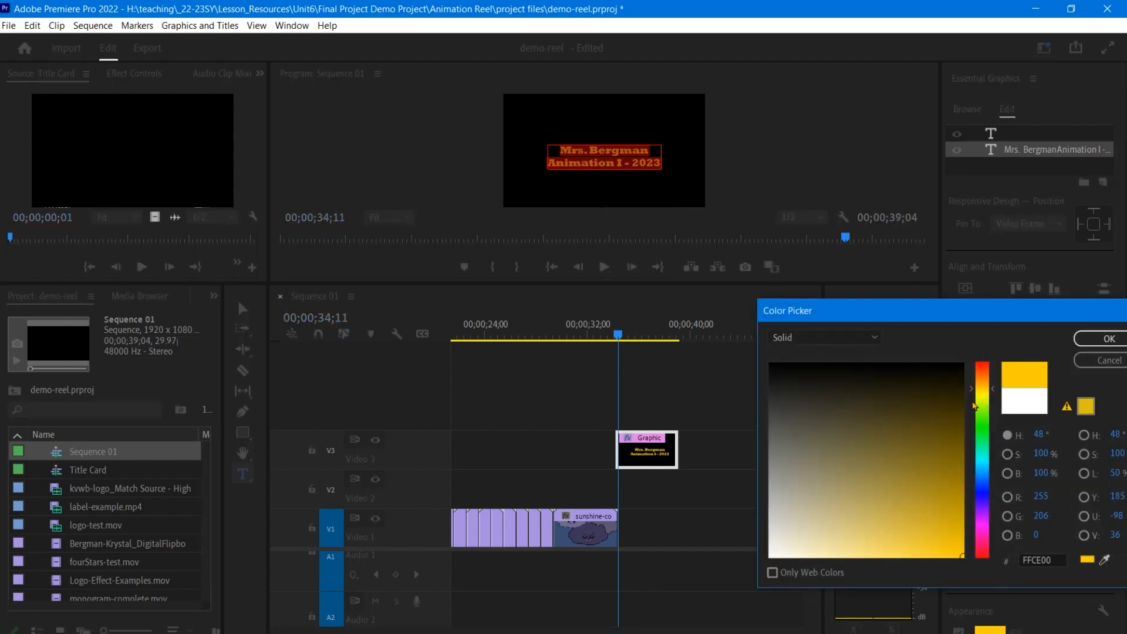
drag(977, 393, 980, 402)
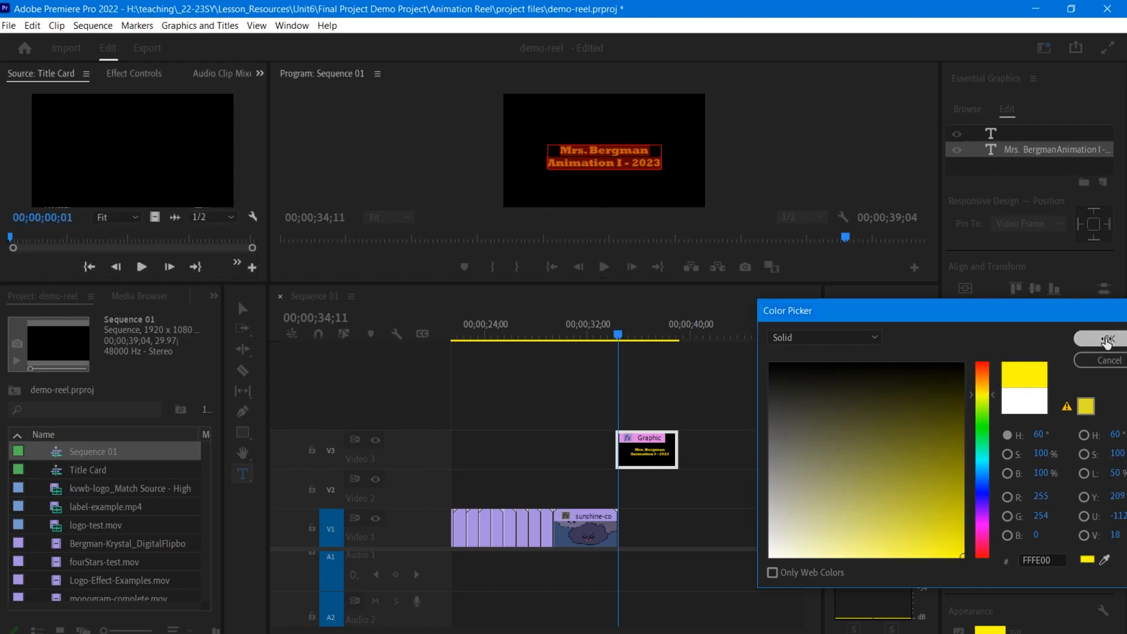
click(1109, 339)
Move the playhead to 00;00;34;09 and apply the default transition at the start of the closing title on Video 3
click(627, 339)
mouse_move(627, 339)
mouse_down()
mouse_move(680, 341)
mouse_move(616, 345)
mouse_up()
click(247, 309)
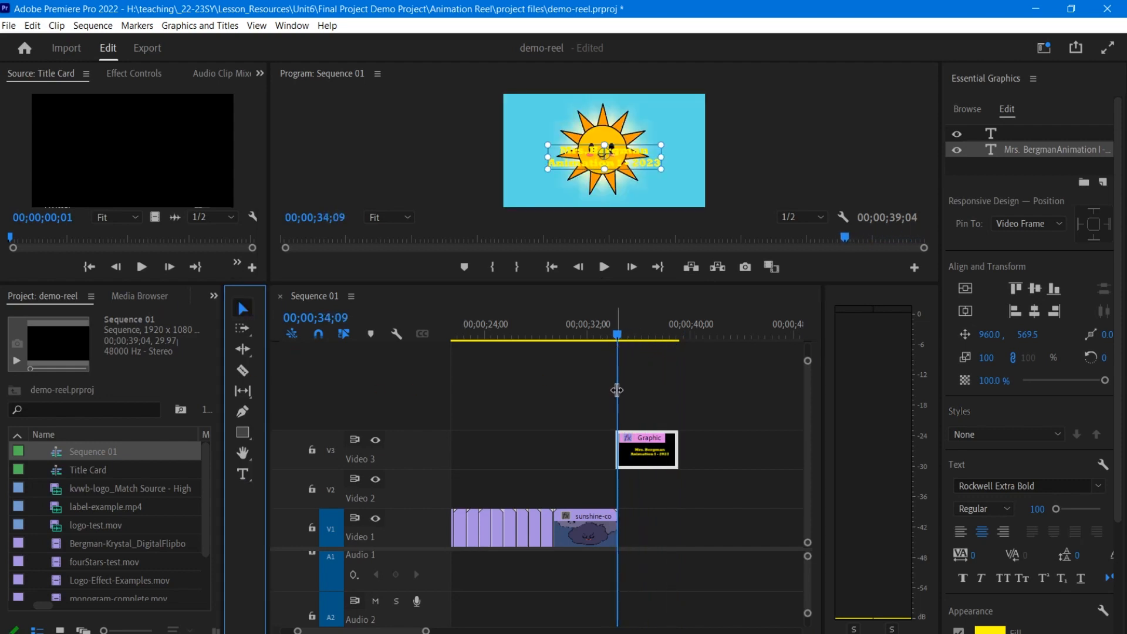
click(677, 449)
click(661, 456)
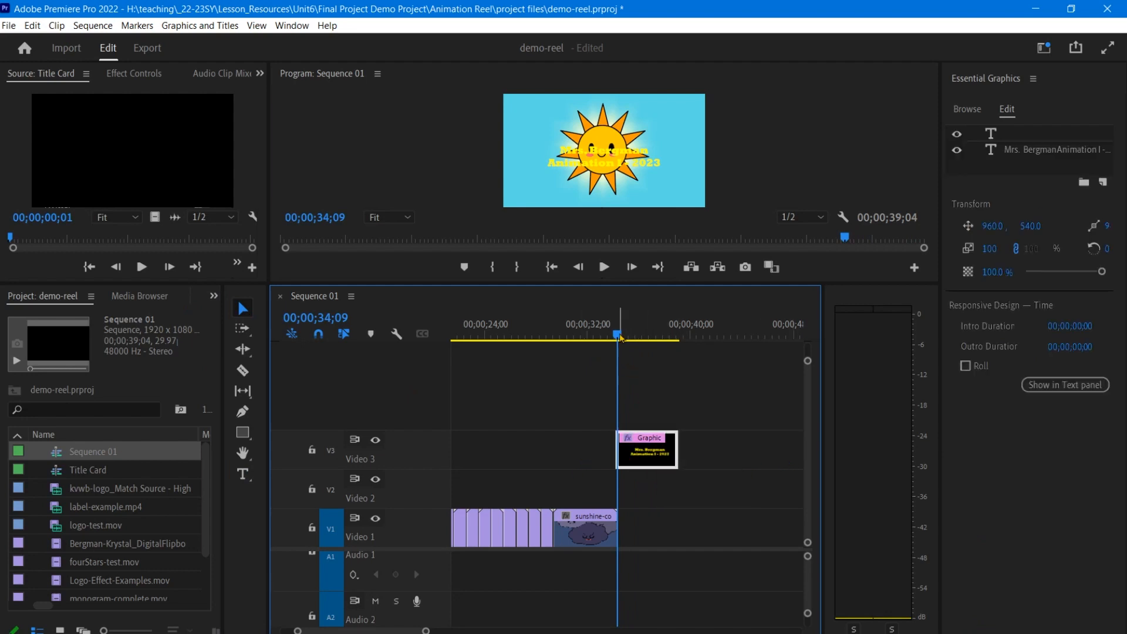
mouse_move(620, 337)
mouse_down()
mouse_move(631, 337)
mouse_move(606, 337)
mouse_move(618, 337)
mouse_up()
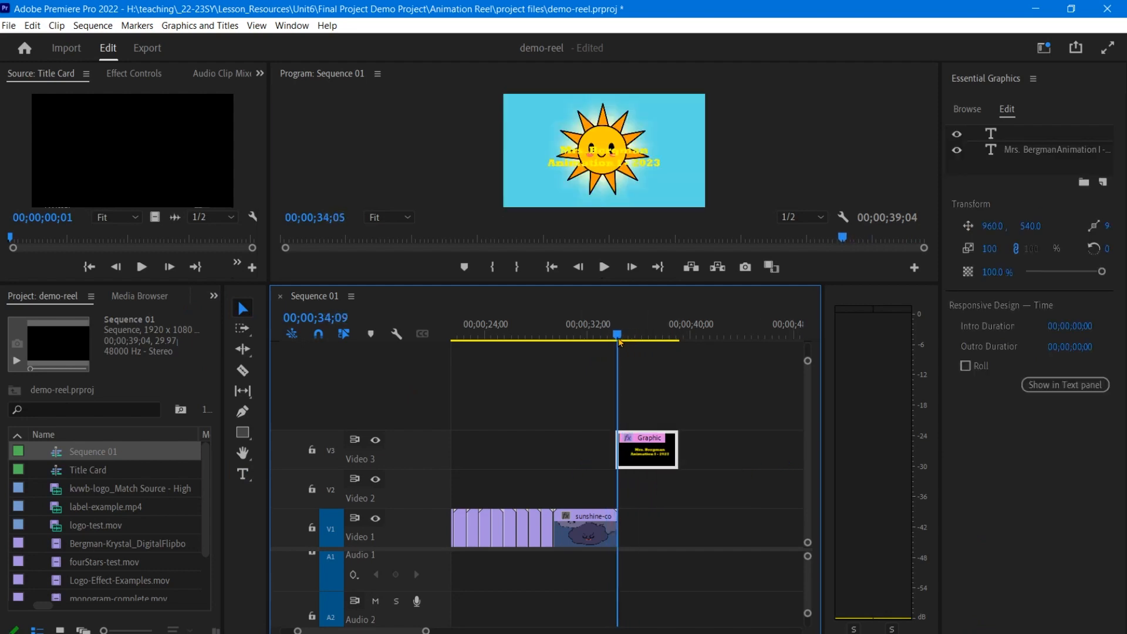
right_click(618, 447)
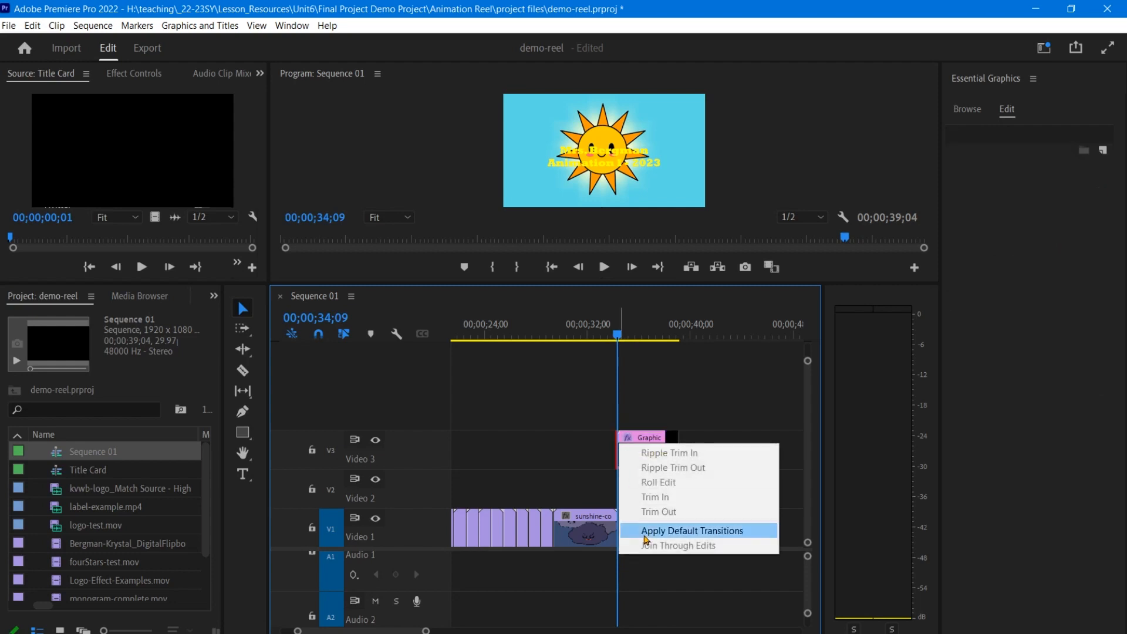
click(645, 534)
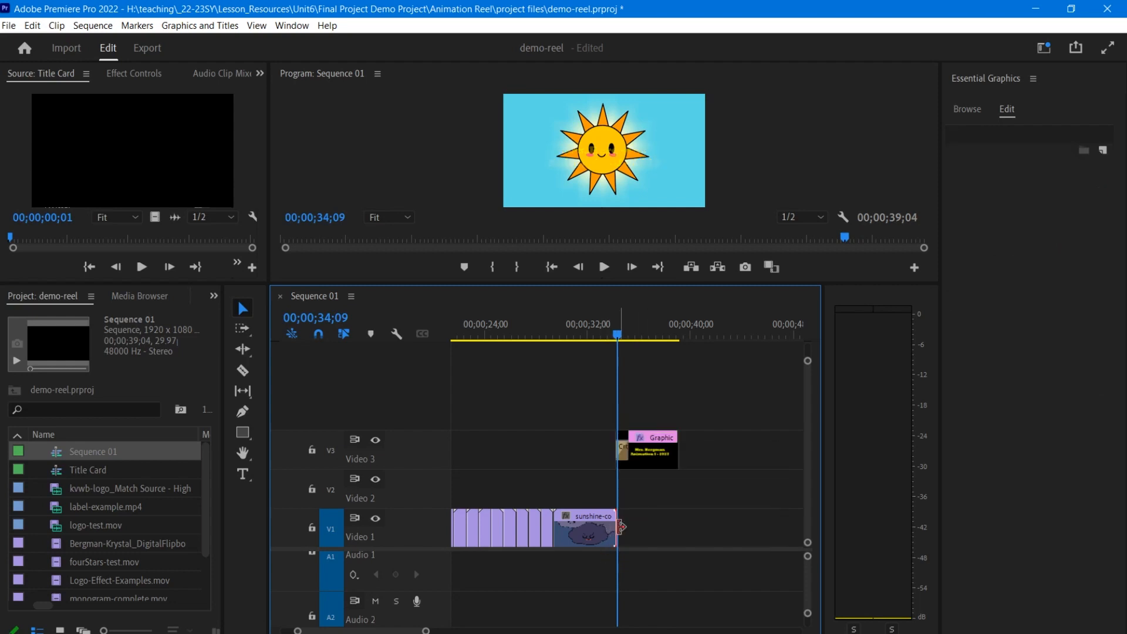
Apply the default transition to the end of the last clip on Video 1 and scrub through the ending to check it
right_click(619, 529)
click(614, 529)
right_click(614, 529)
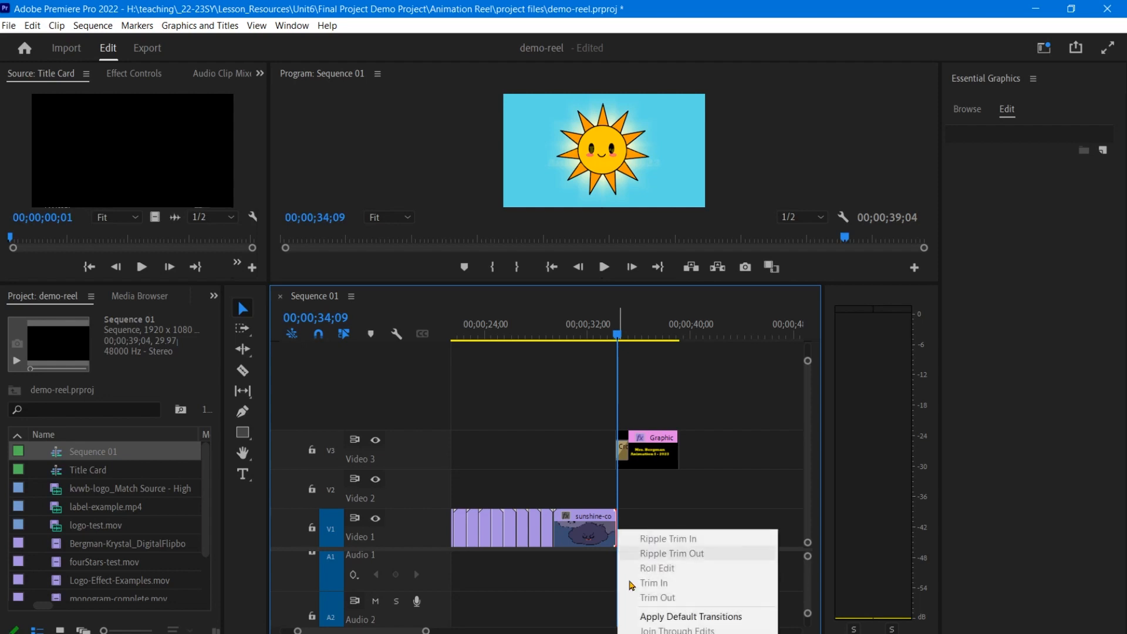
click(651, 613)
click(594, 338)
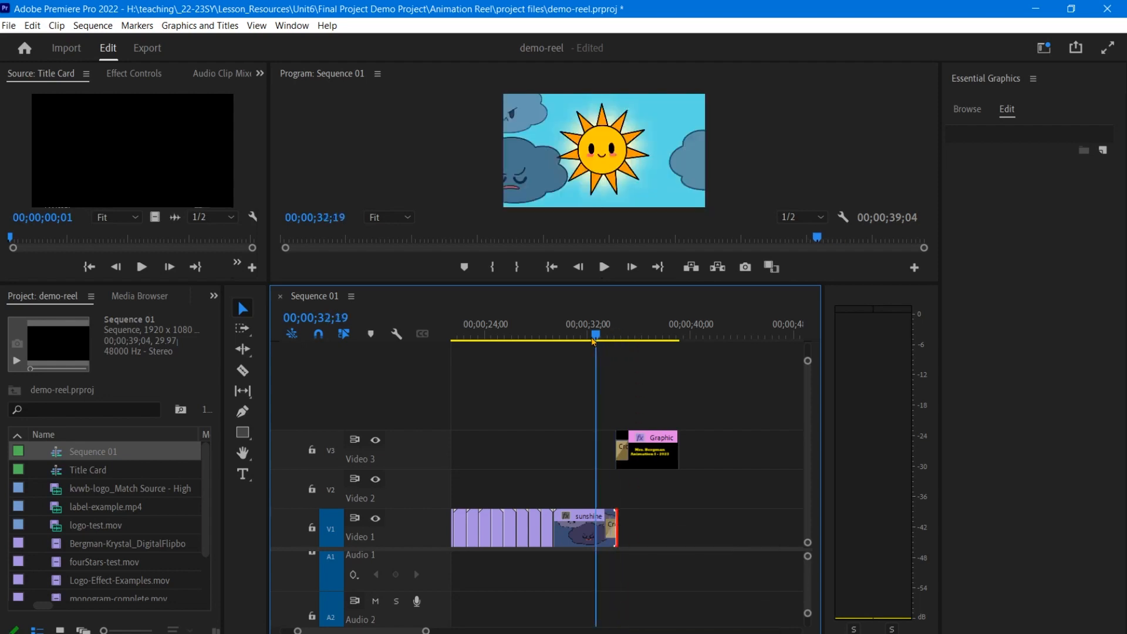
drag(594, 342, 678, 346)
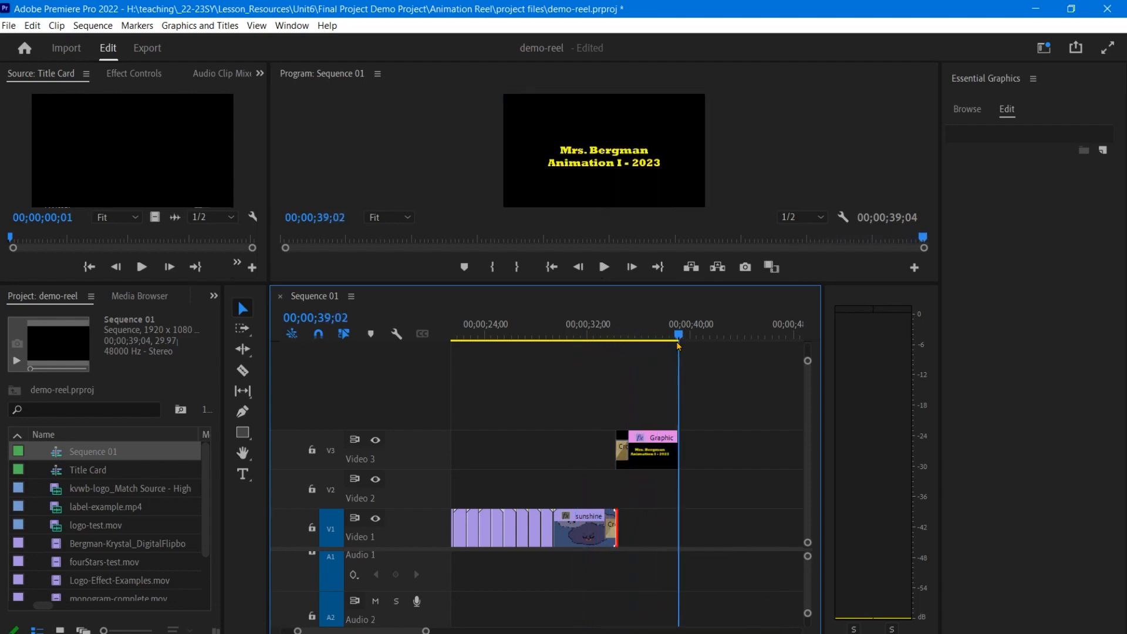
Set the duration of the closing title clip on Video 3 to 00;00;05;00
click(644, 451)
right_click(639, 452)
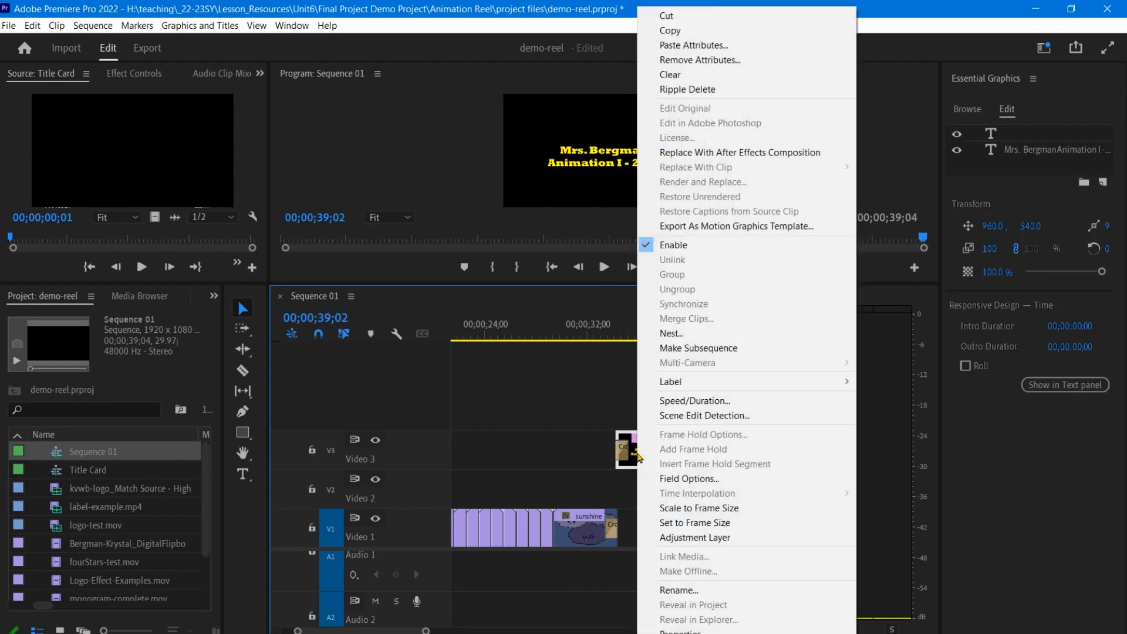
click(664, 405)
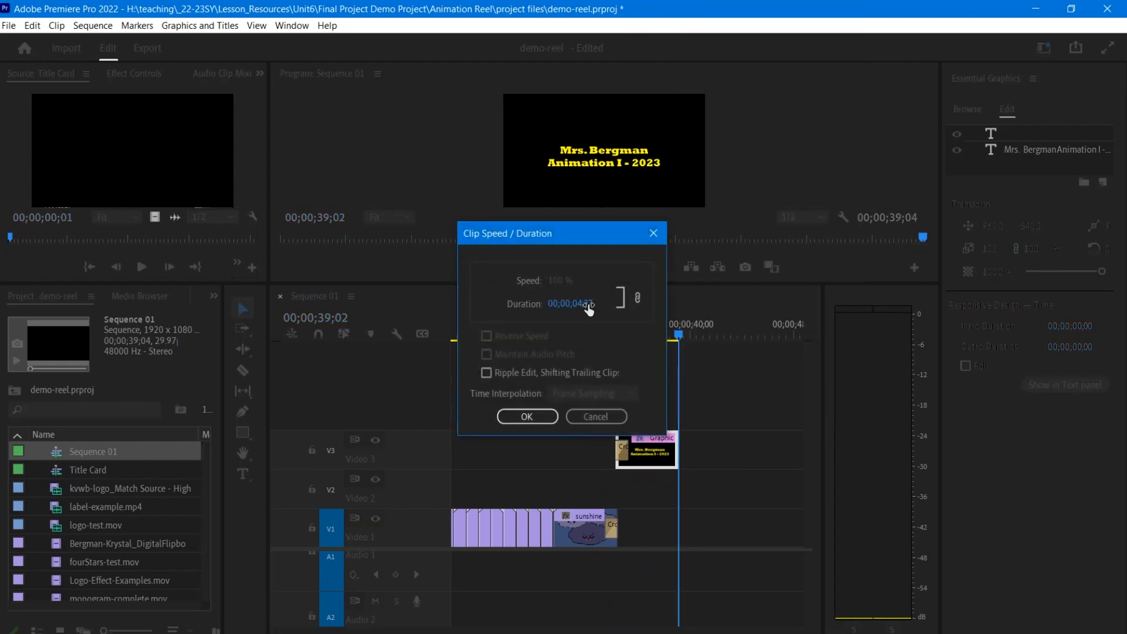
click(584, 304)
text(540.0)
key(Return)
Play the end of the reel from just before the closing title, and return the playhead to 00;00;33;05
drag(679, 337, 607, 336)
click(603, 267)
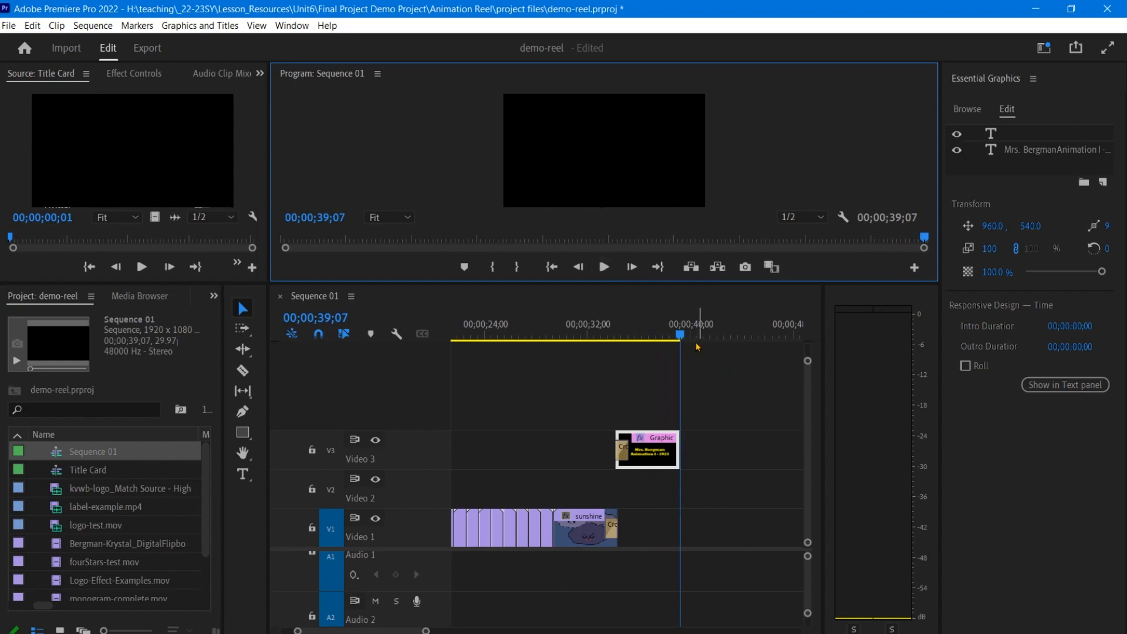
drag(680, 333, 603, 334)
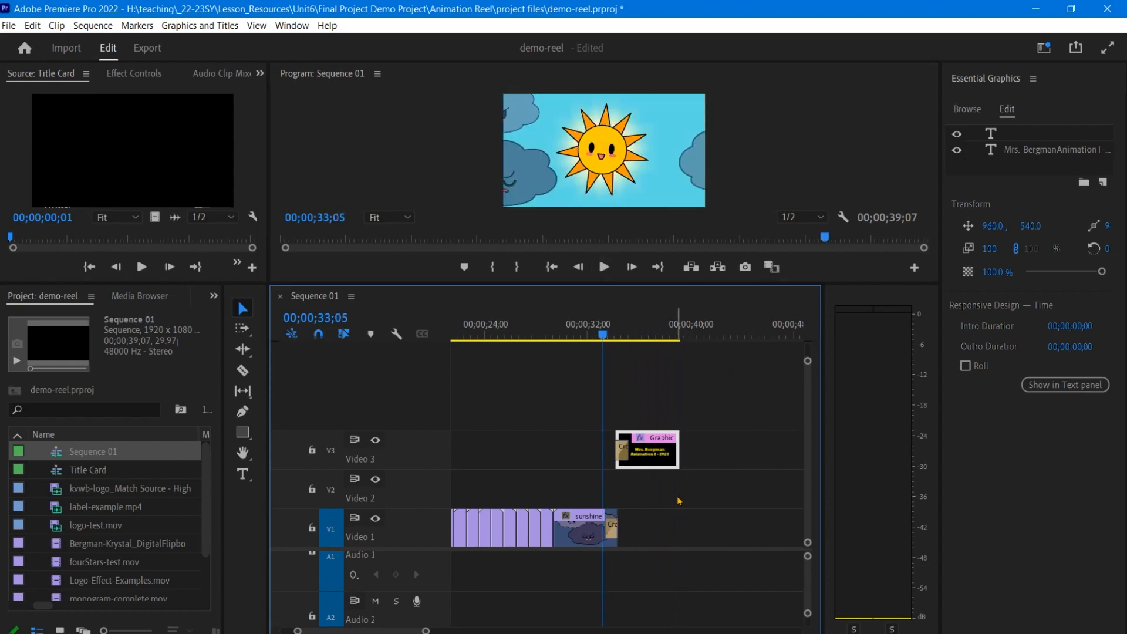
Make a subsequence from the closing title clip and rename it End Card
right_click(646, 457)
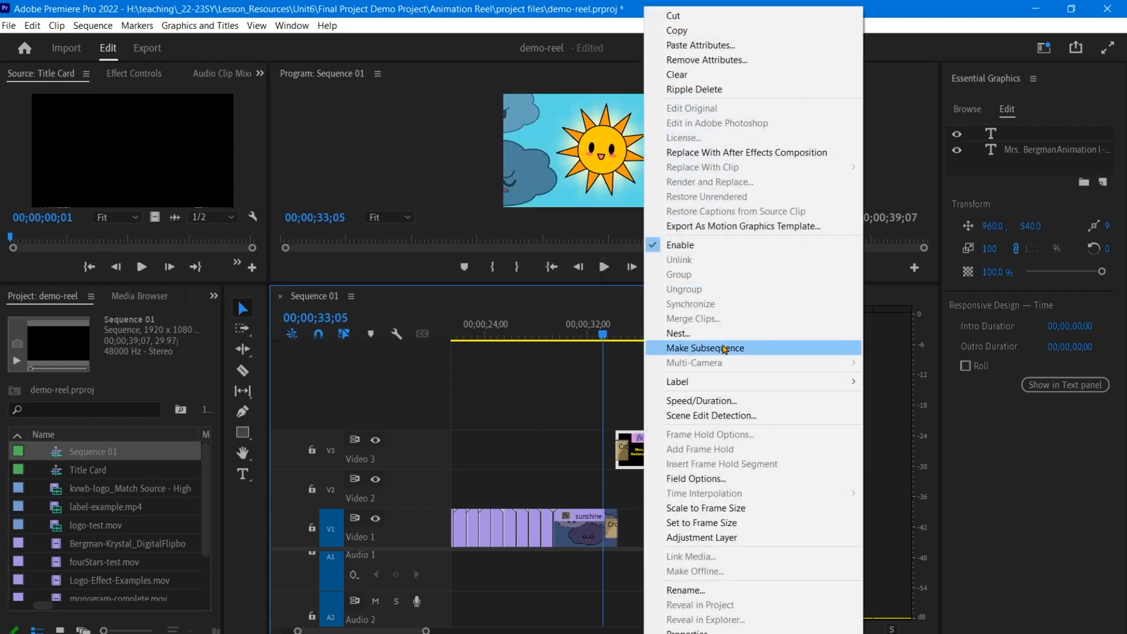
click(724, 349)
click(94, 471)
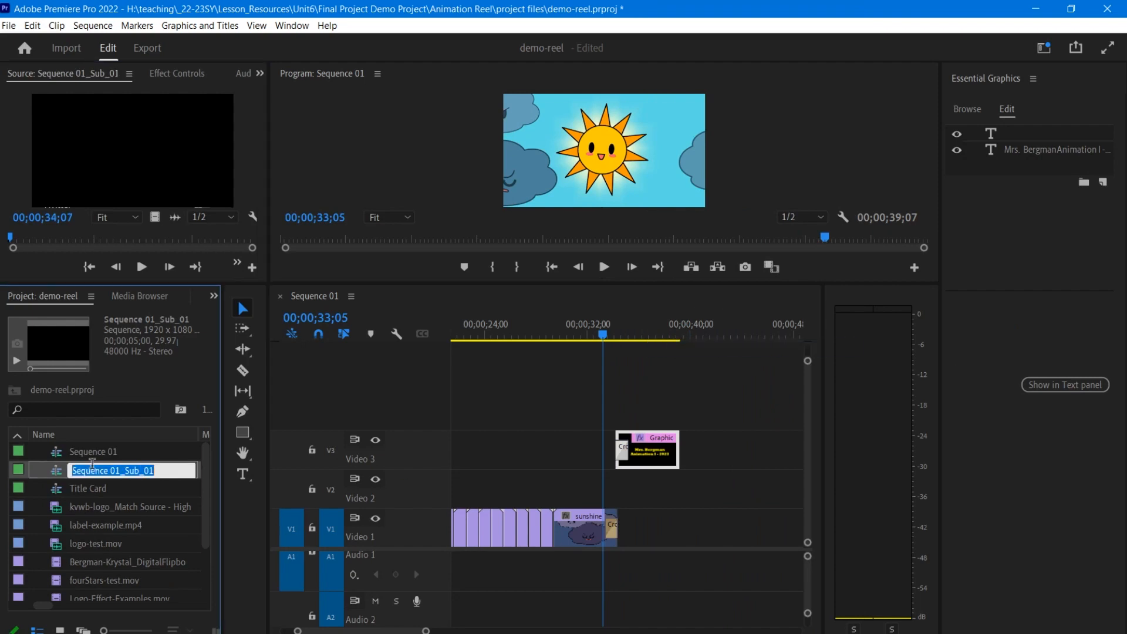
text(End Card)
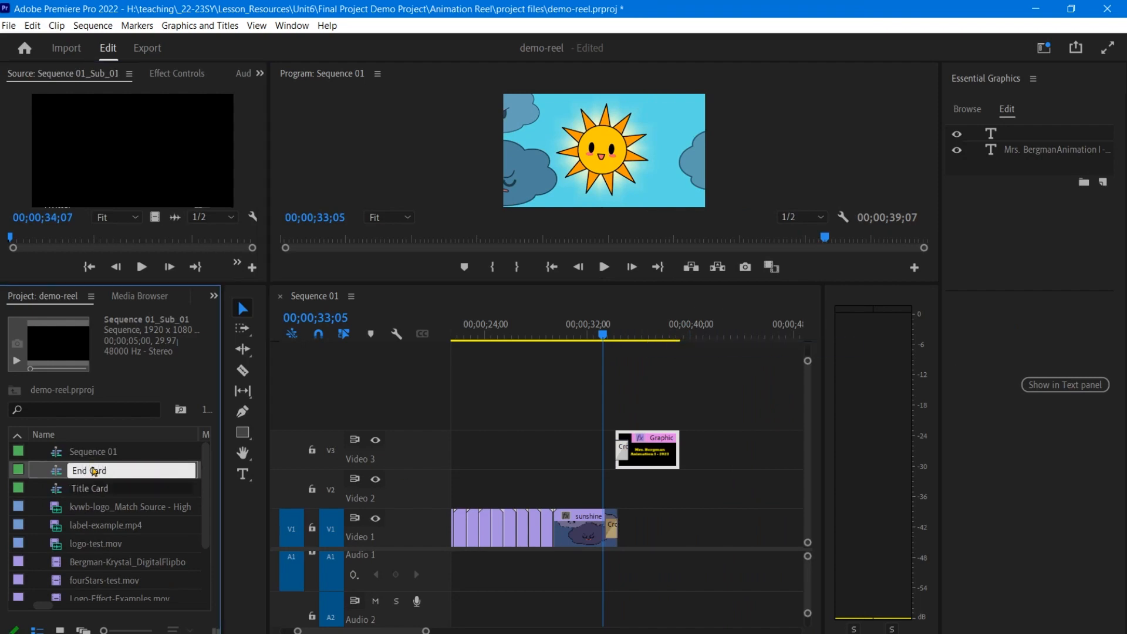
key(Return)
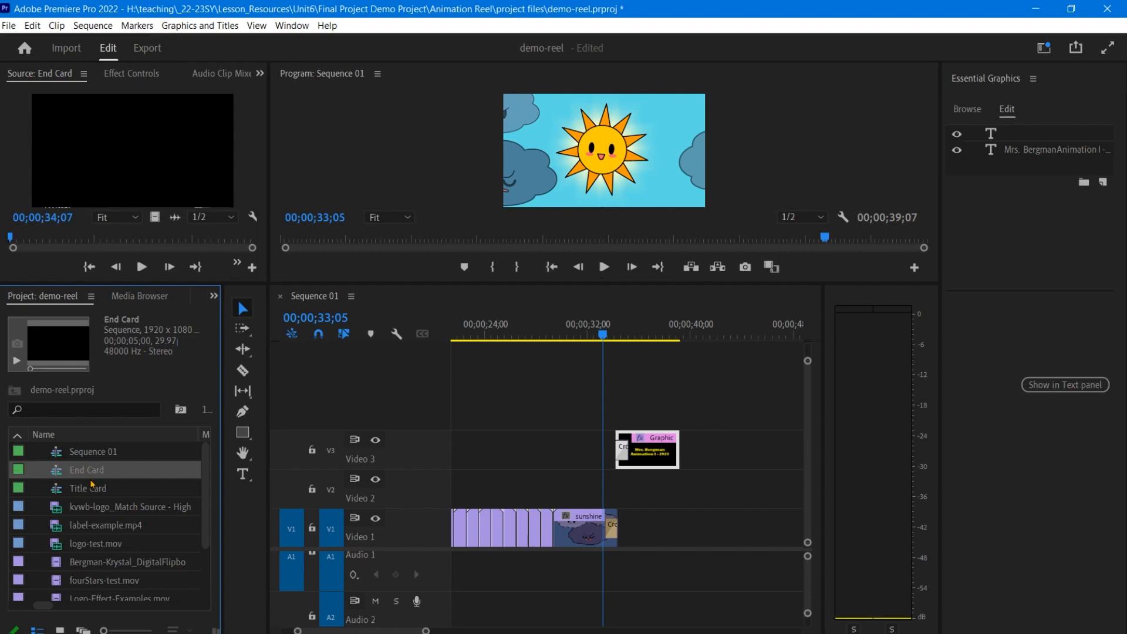
Open the End Card sequence and export it as the video End Card.mp4 in the project files folder
double_click(21, 476)
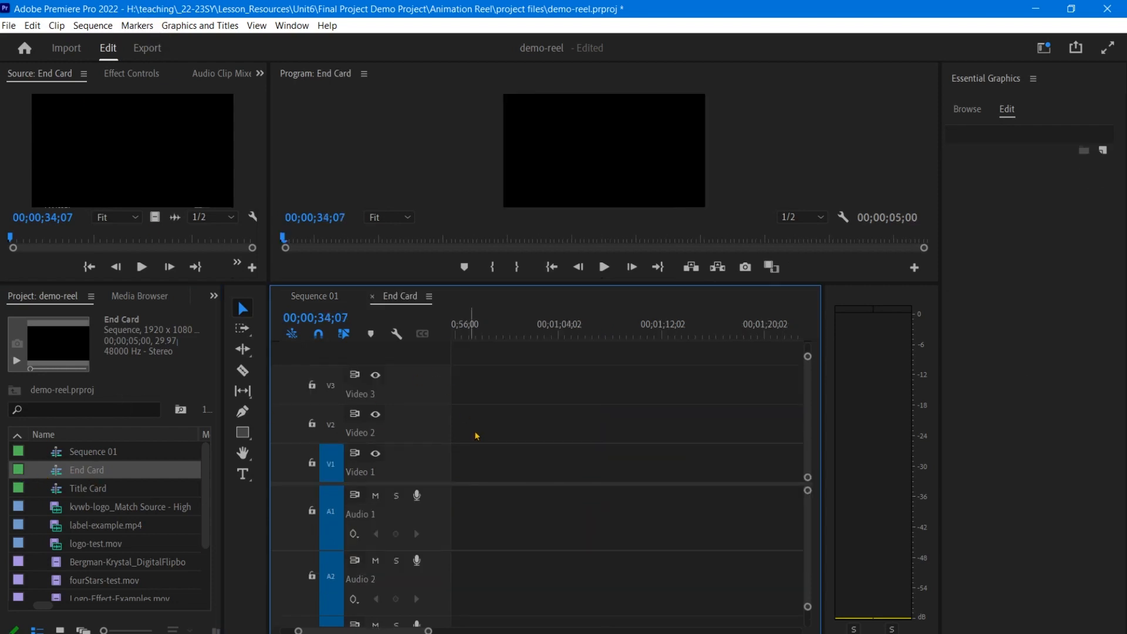
drag(388, 632, 350, 632)
click(486, 389)
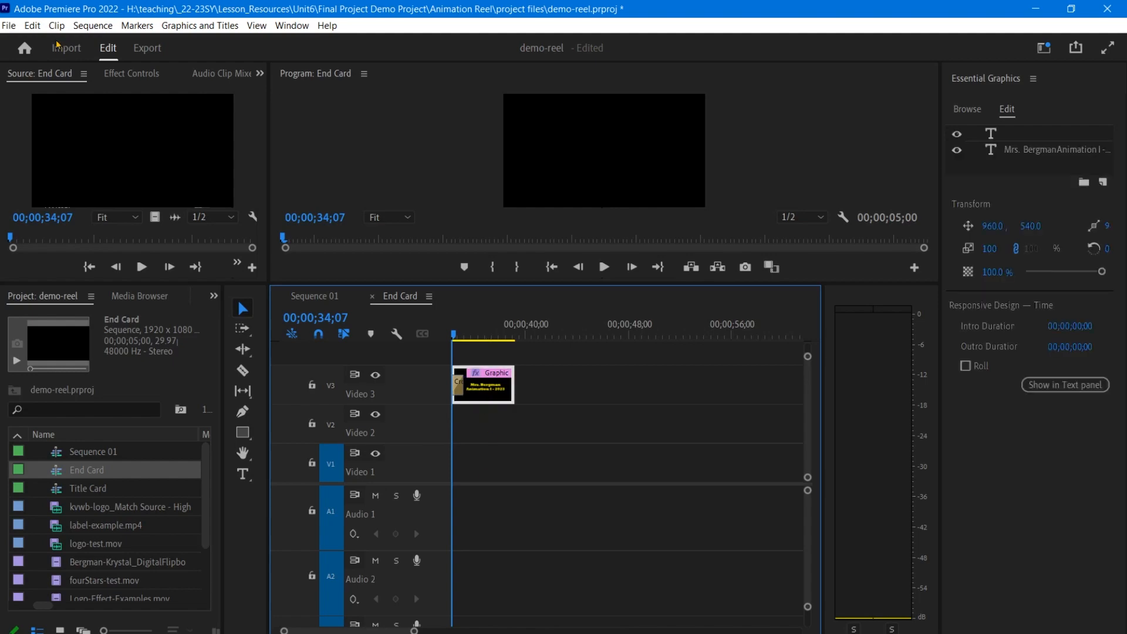
click(9, 25)
click(530, 392)
click(9, 27)
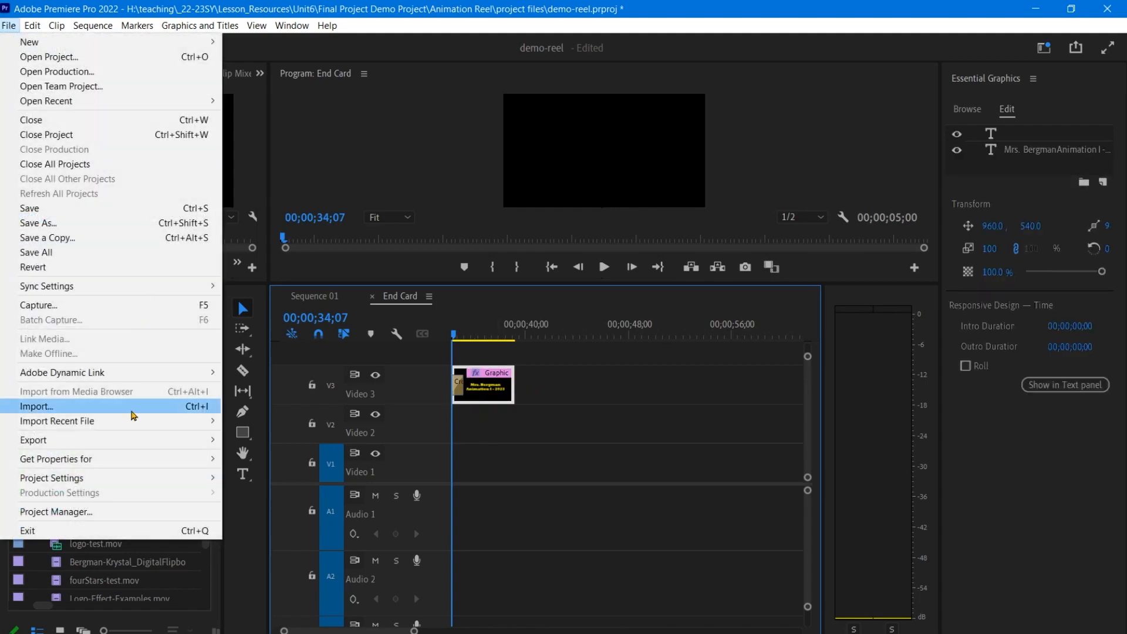
mouse_move(139, 440)
click(301, 444)
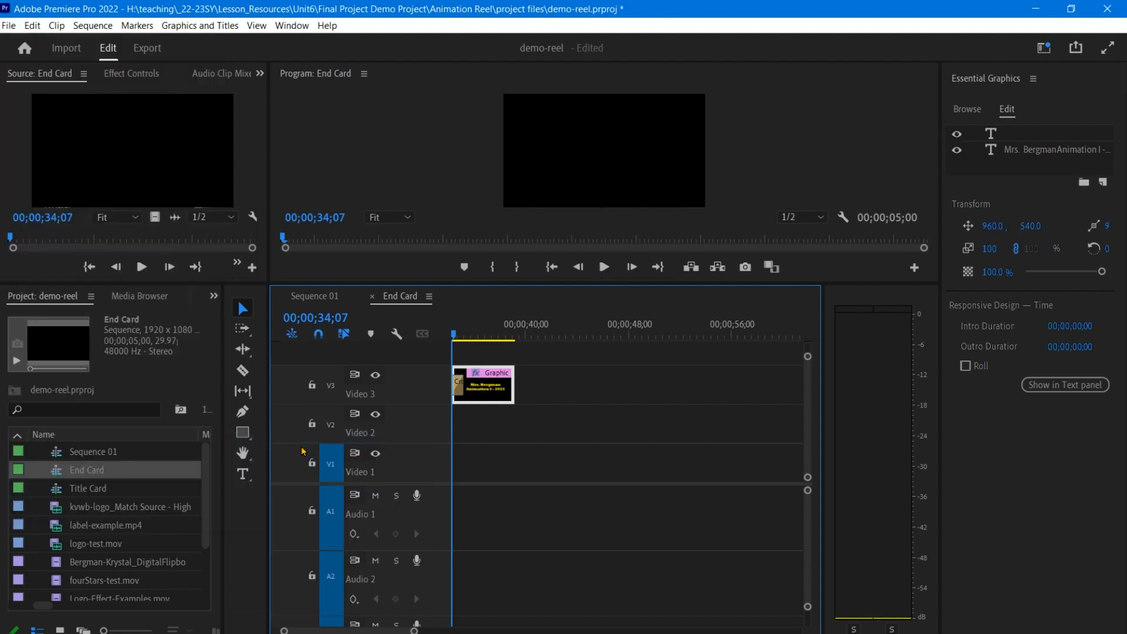
click(1086, 622)
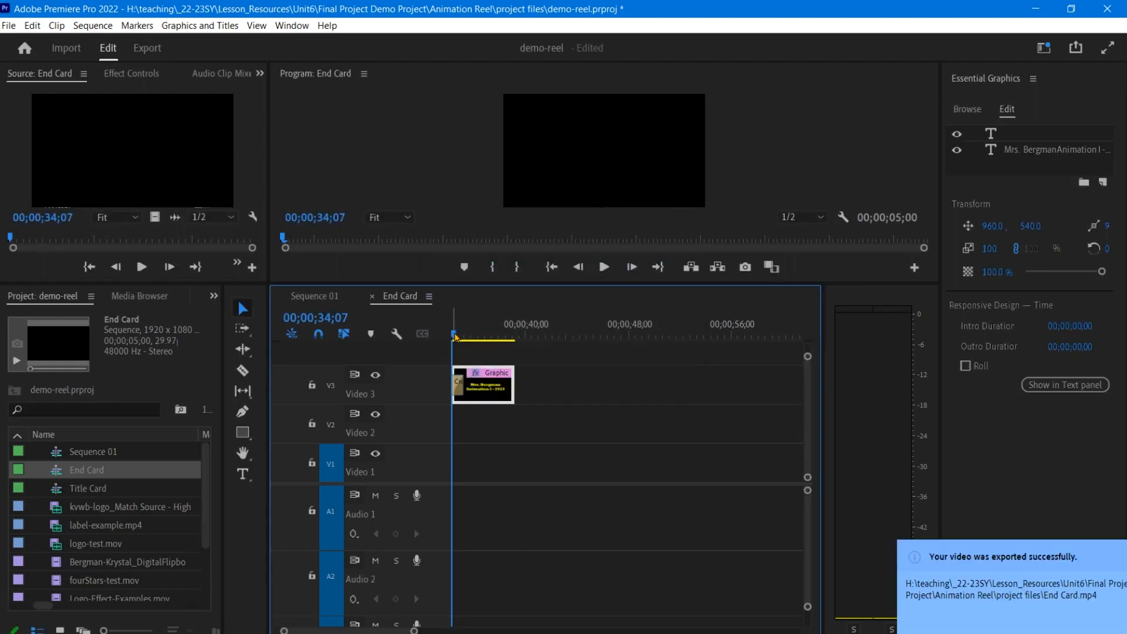
Close the End Card timeline and play the whole of Sequence 01 from the beginning
mouse_move(456, 337)
mouse_down()
mouse_move(506, 337)
mouse_move(452, 339)
mouse_up()
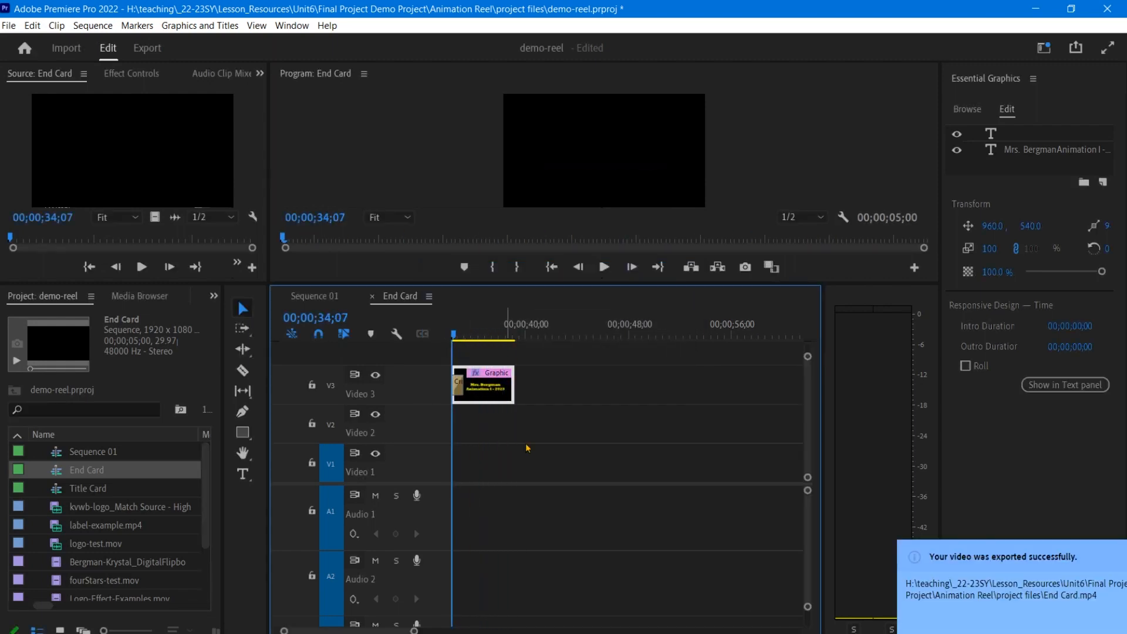
click(372, 296)
drag(603, 338, 299, 416)
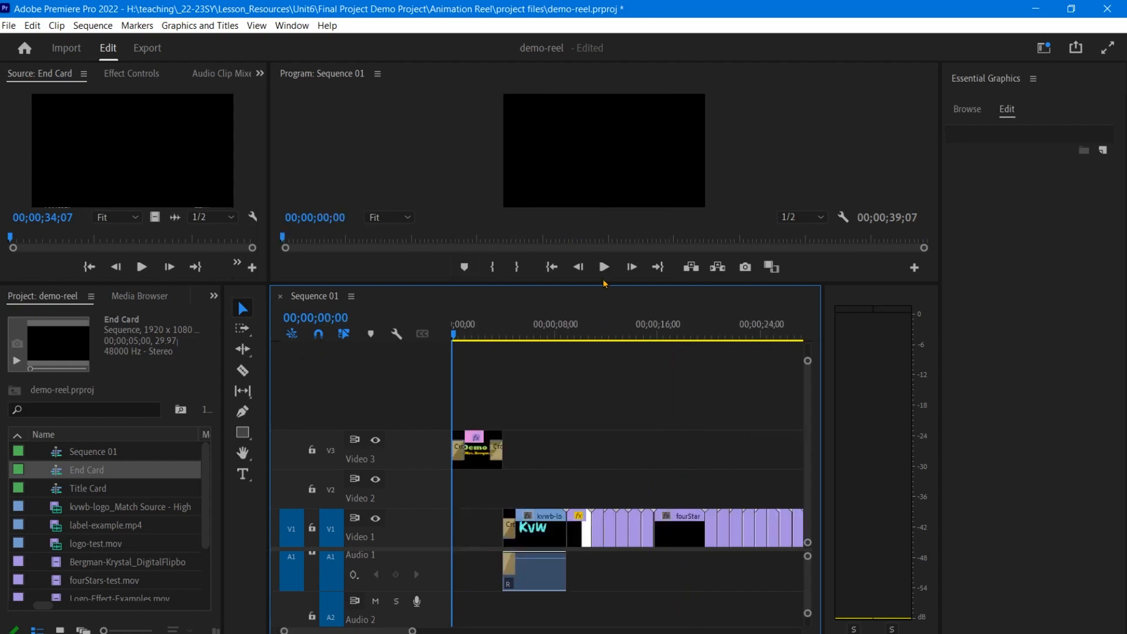
click(604, 267)
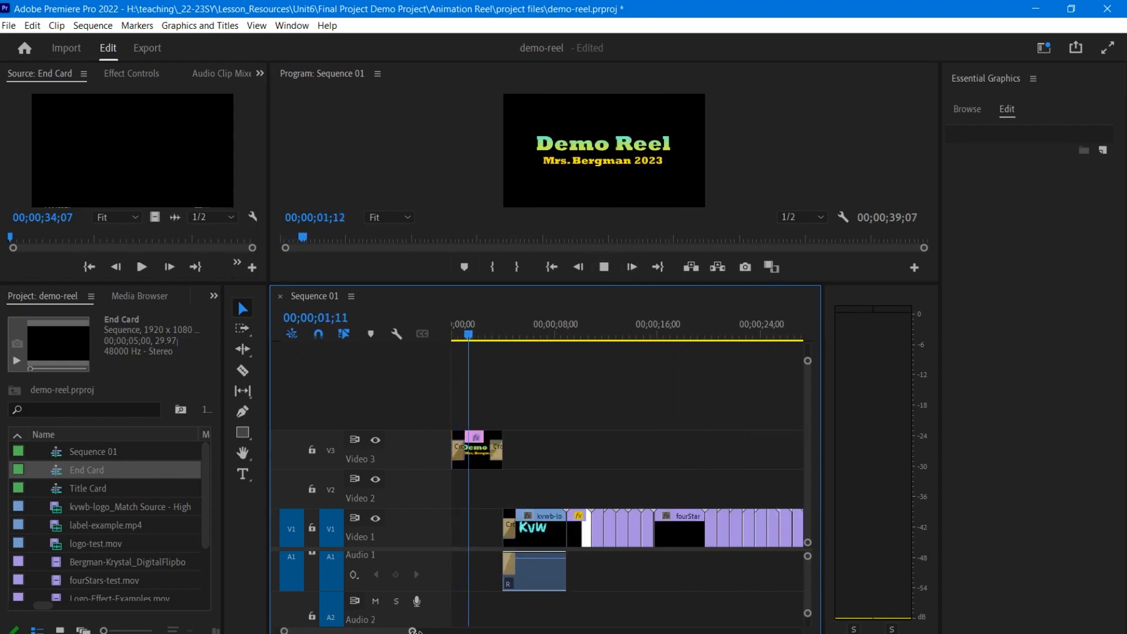
drag(412, 630, 449, 626)
drag(490, 335, 444, 343)
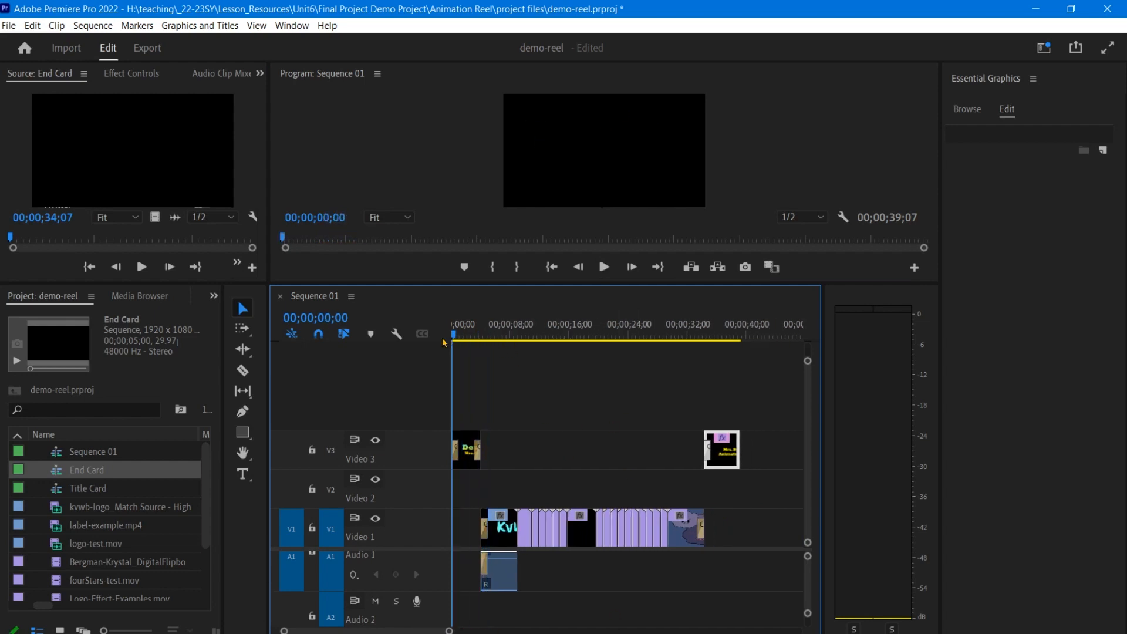
click(604, 267)
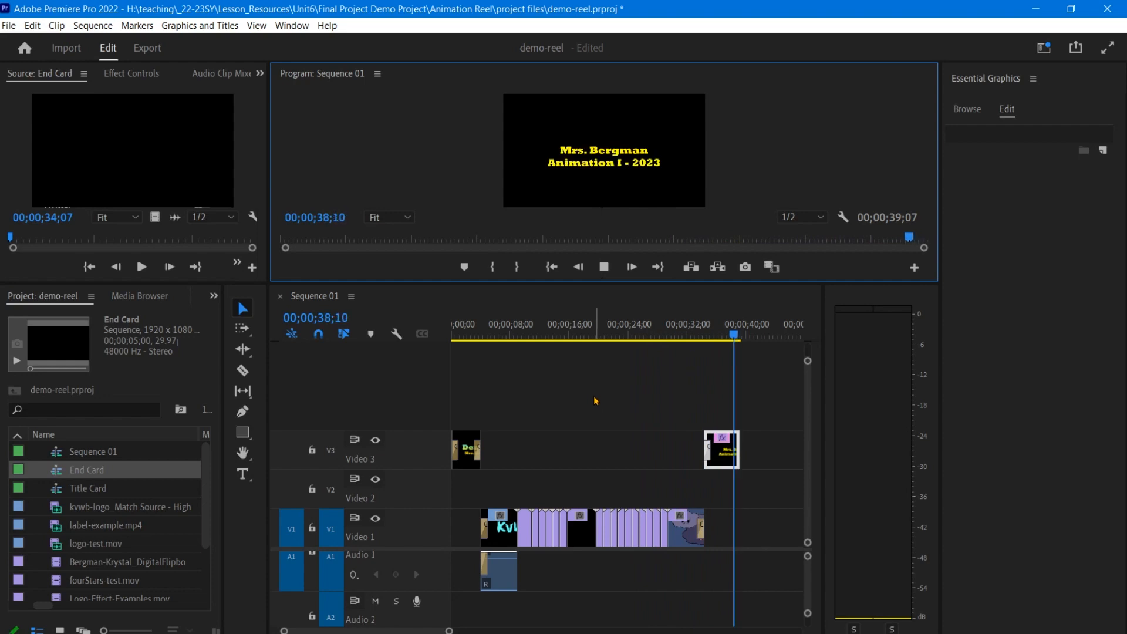
Replay the closing title section of Sequence 01 and leave the playhead at 00;00;37;00
drag(734, 346, 710, 348)
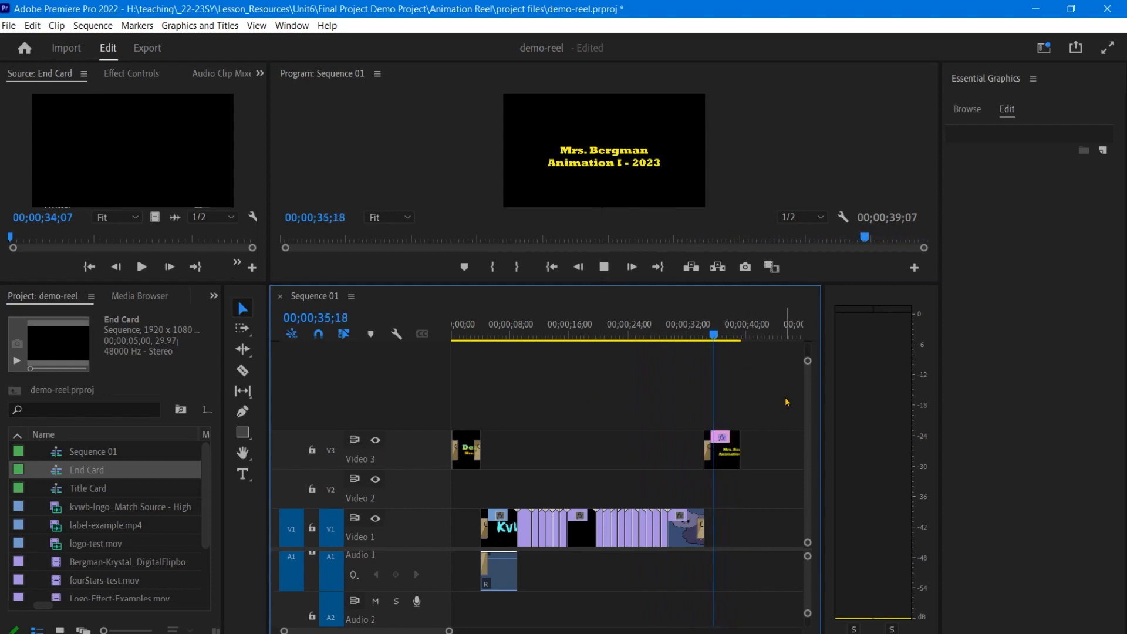
key(space)
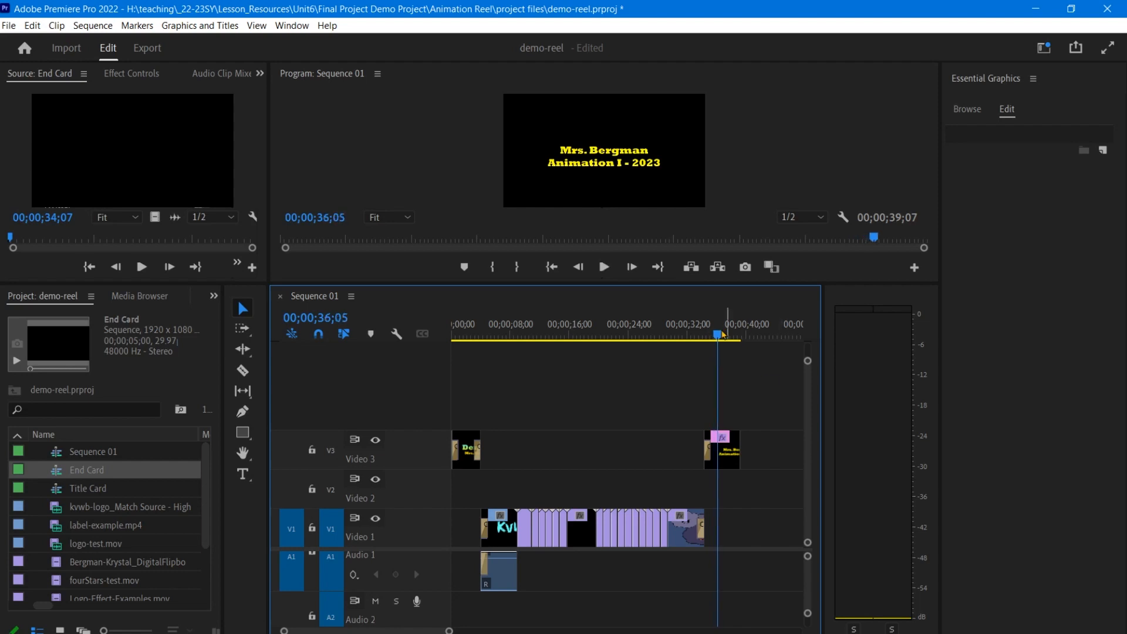
key(space)
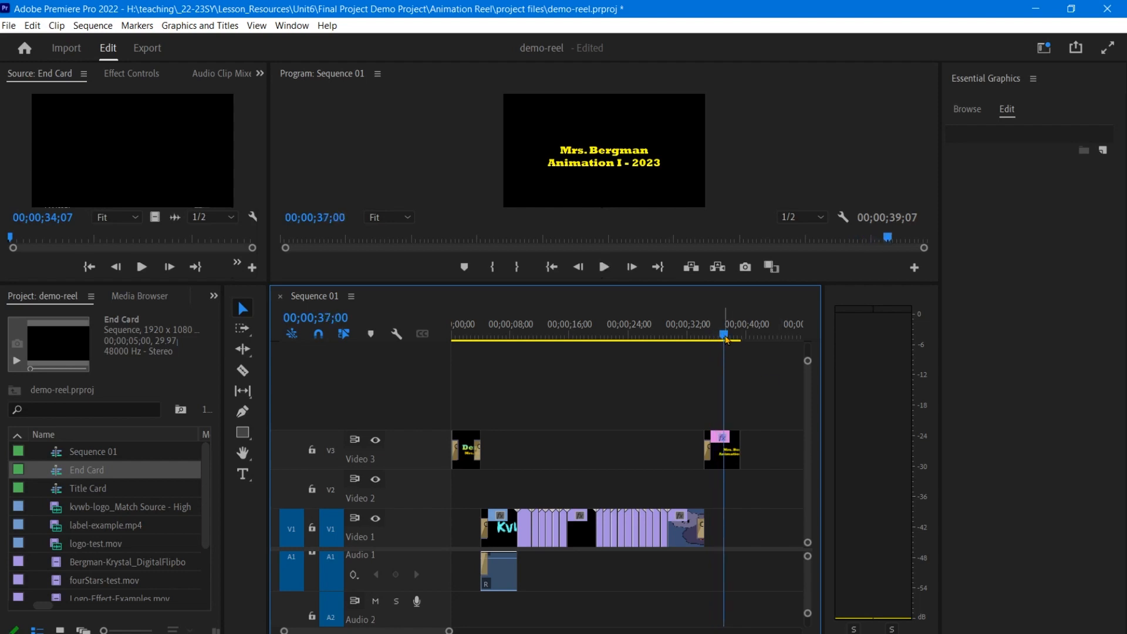
Scrub from the closing title past the end of Sequence 01 and return the playhead to 00;00;00;00
mouse_move(724, 344)
mouse_down()
mouse_move(439, 347)
mouse_move(734, 357)
mouse_up()
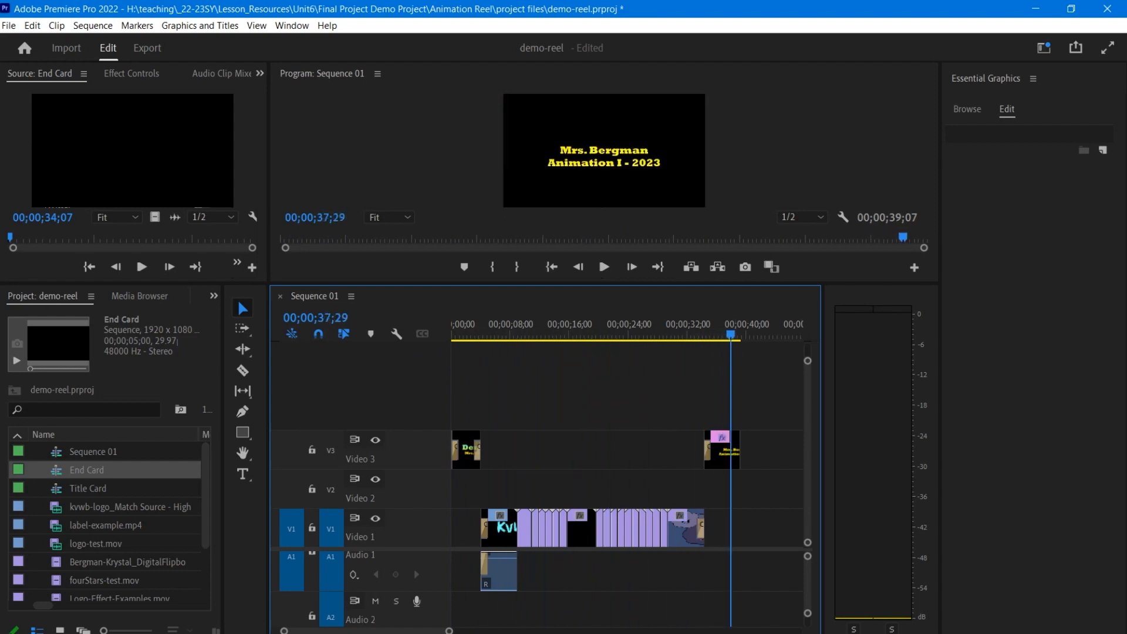
drag(732, 336, 753, 373)
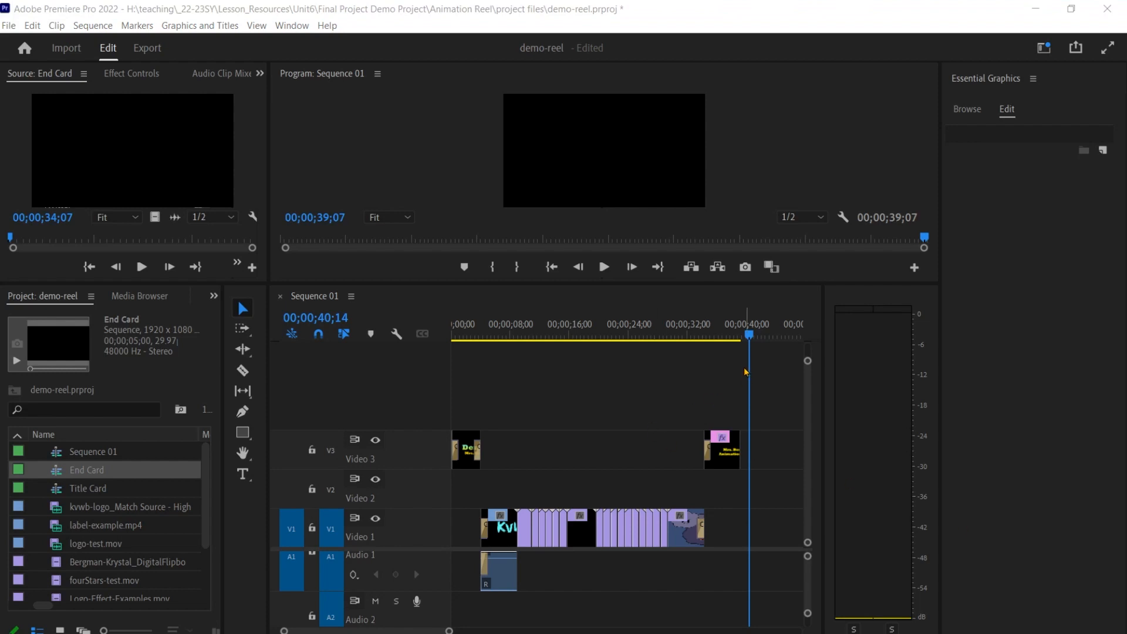
drag(751, 338, 452, 335)
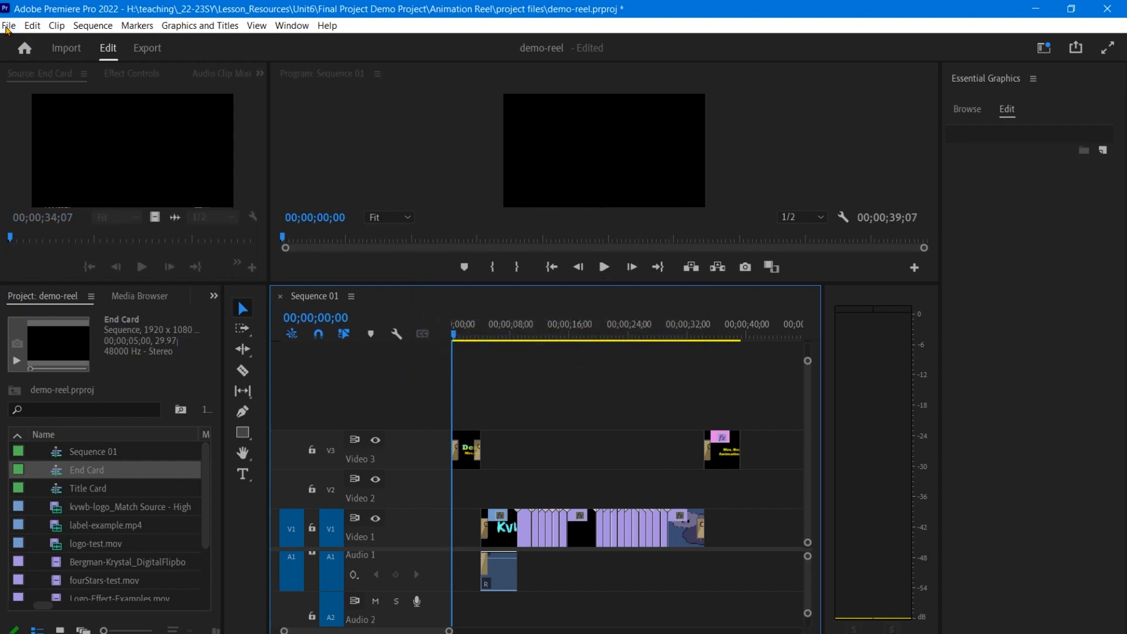
Open the media export settings for Sequence 01 and name the output file LN-FN_demo-reel.mp4
click(8, 26)
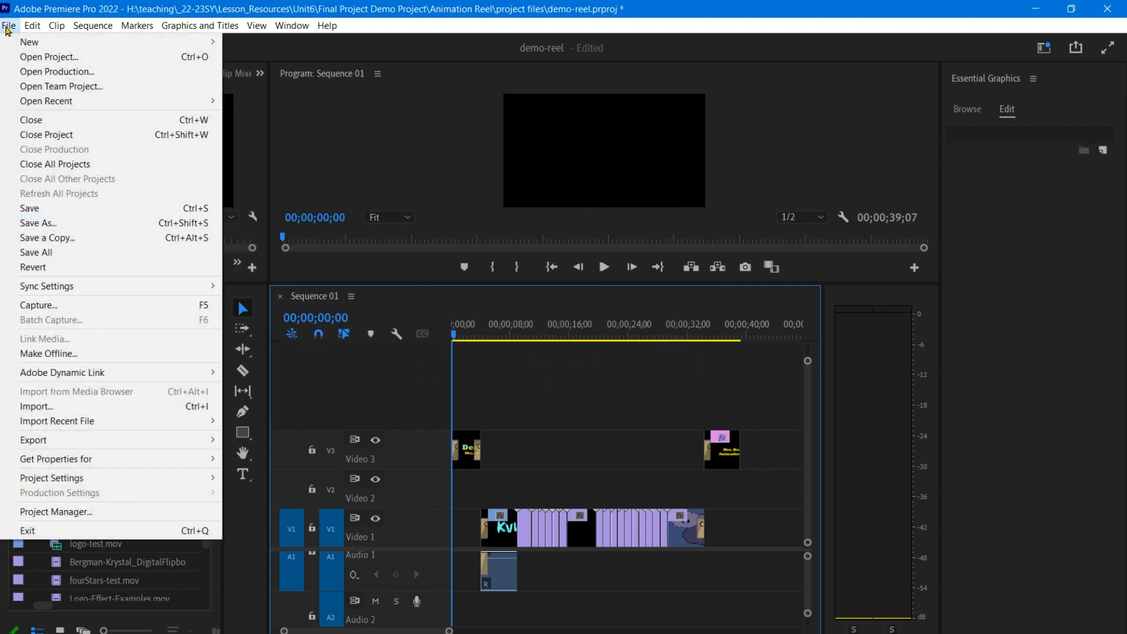
mouse_move(170, 444)
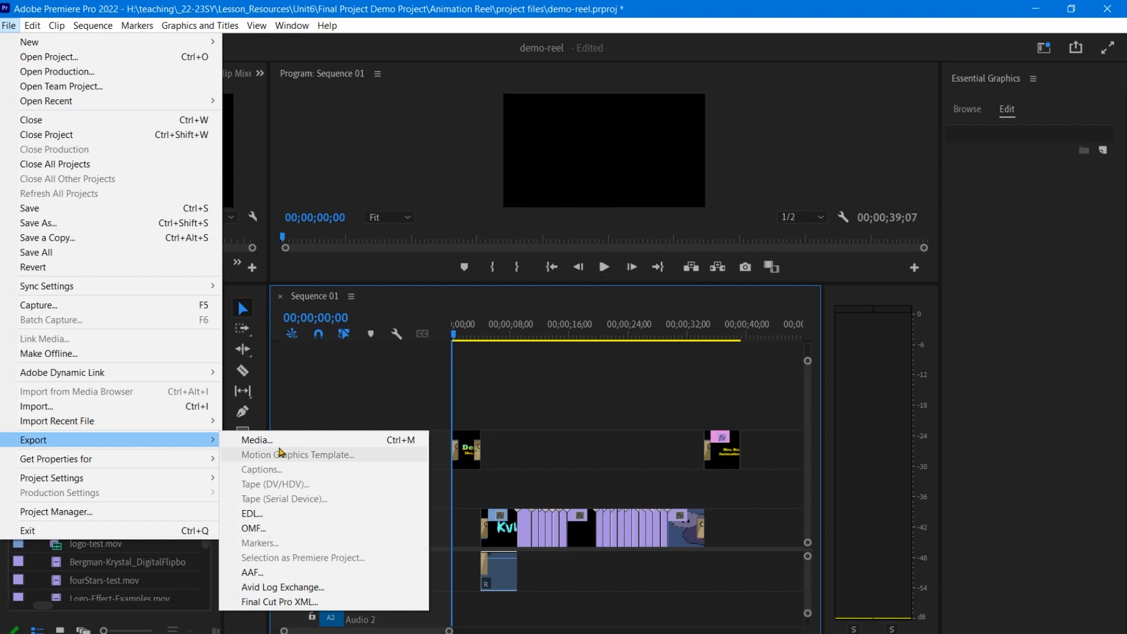
click(284, 440)
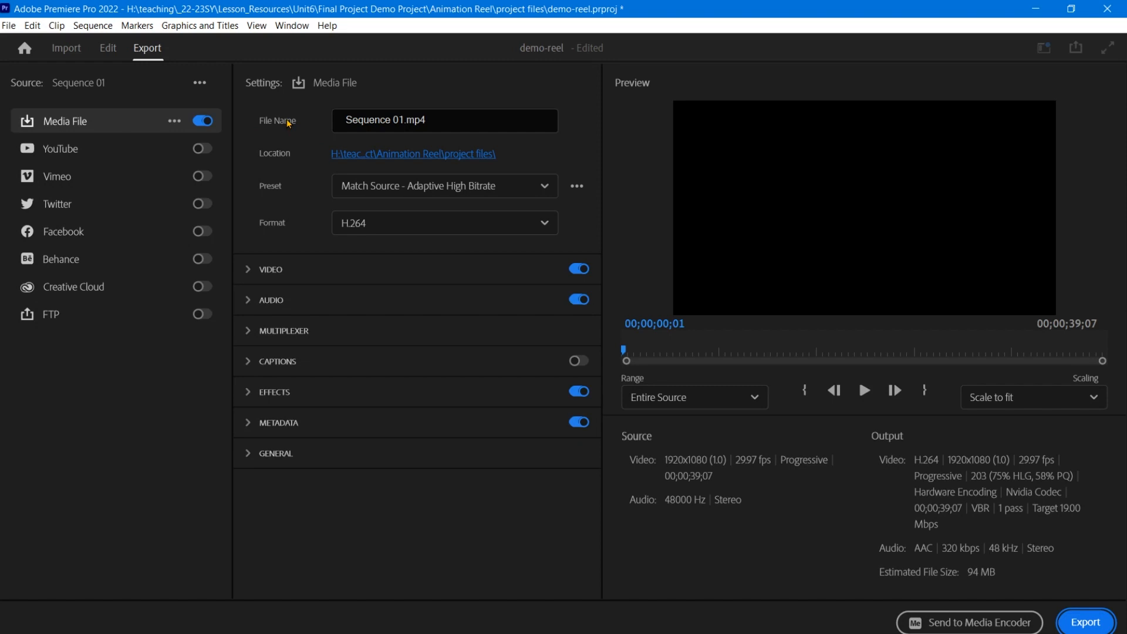
click(425, 116)
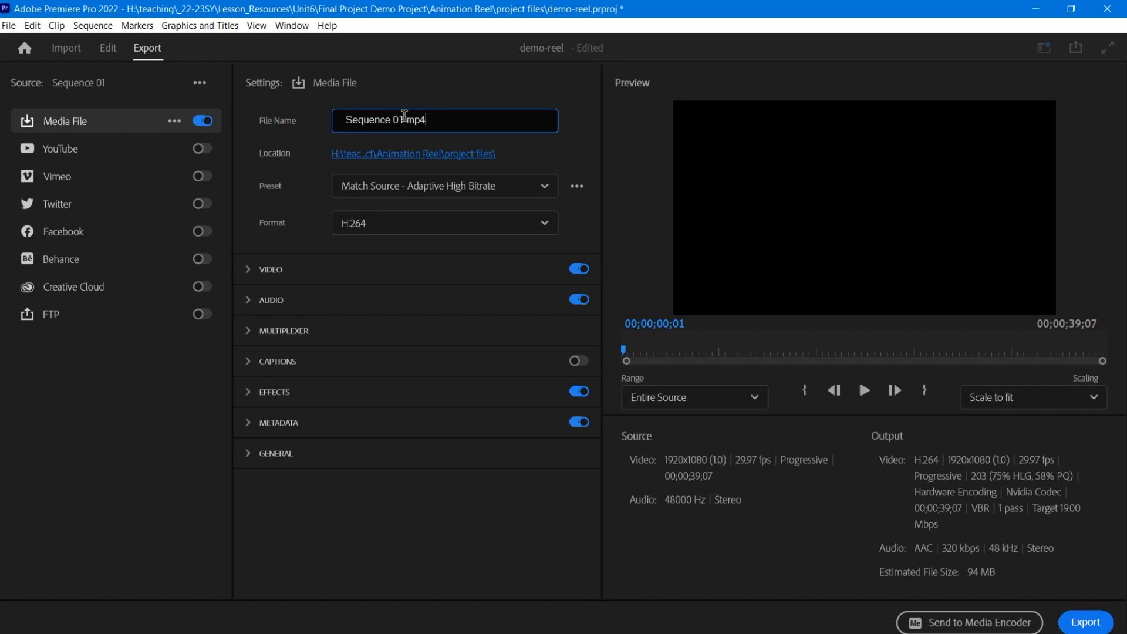
drag(404, 117, 285, 124)
text(LN-FN_demo-reel)
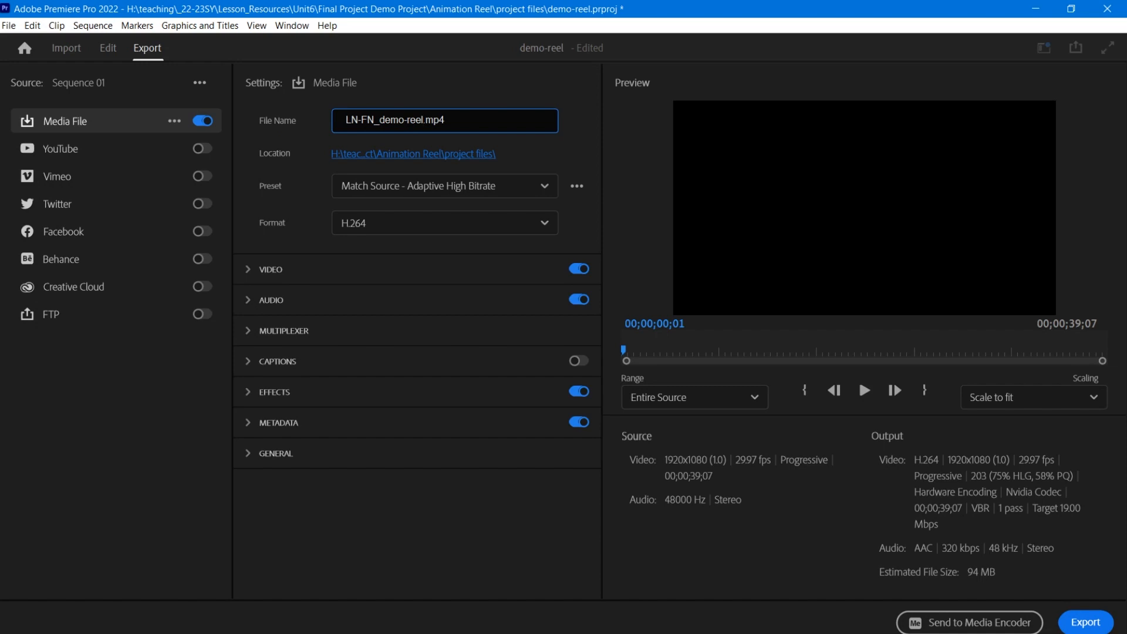
Set the export location to the video exports folder inside Animation Reel and export the video
click(456, 159)
click(547, 138)
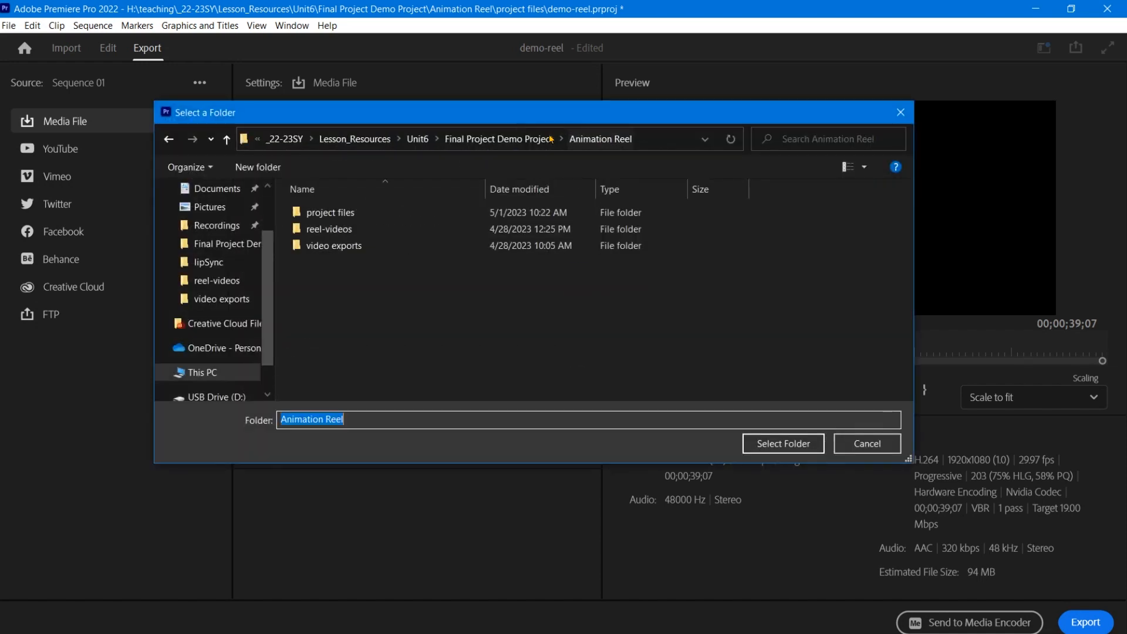
double_click(375, 244)
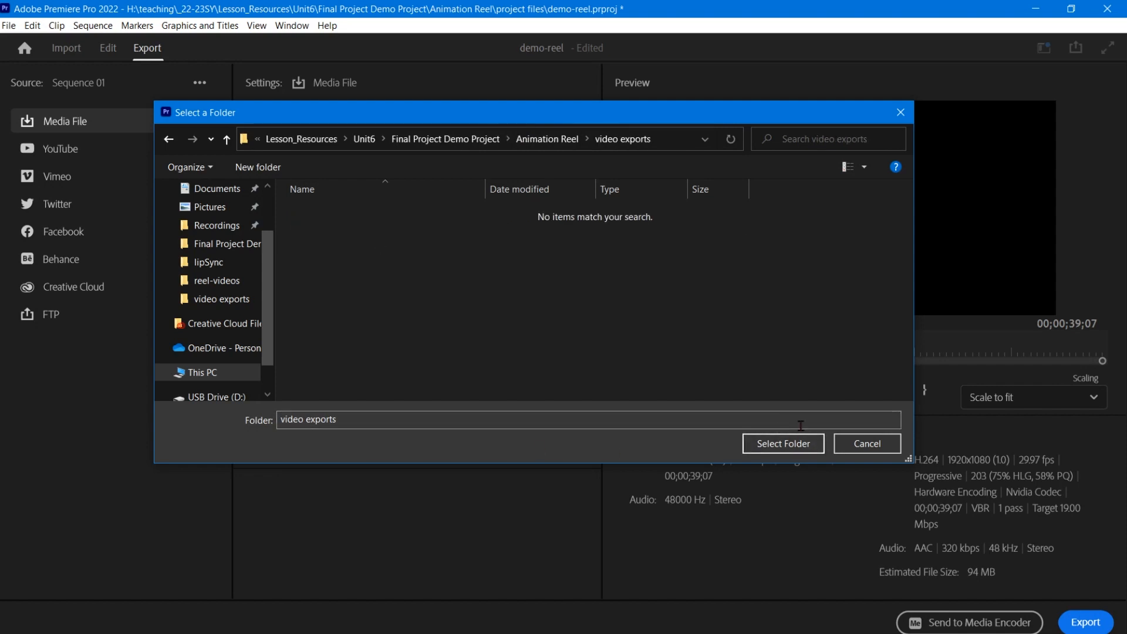
click(812, 445)
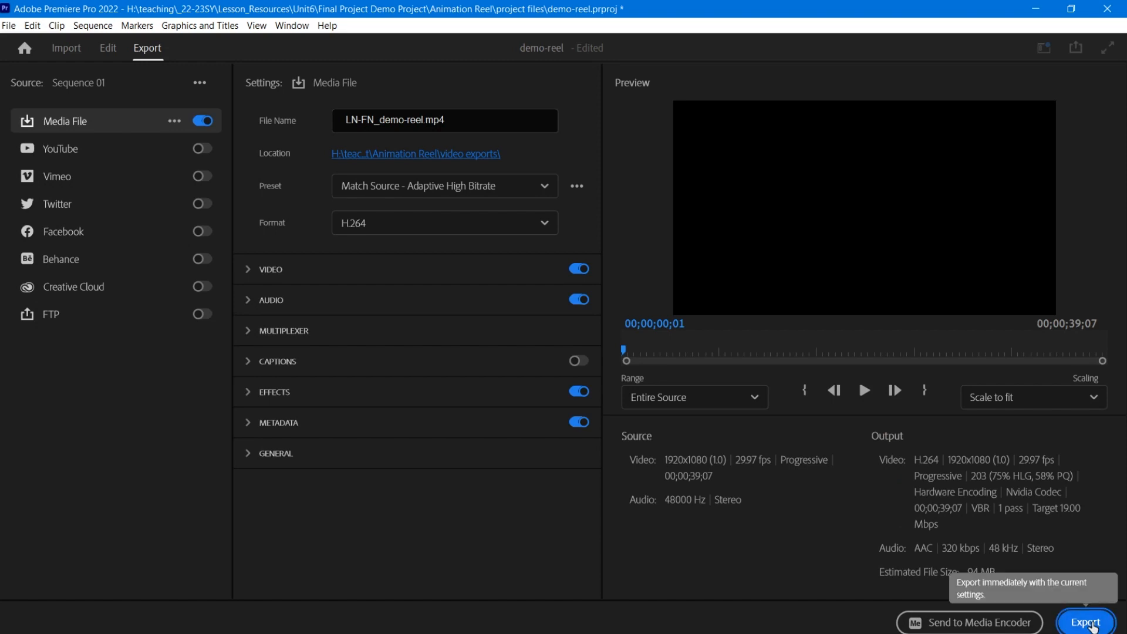
click(1091, 625)
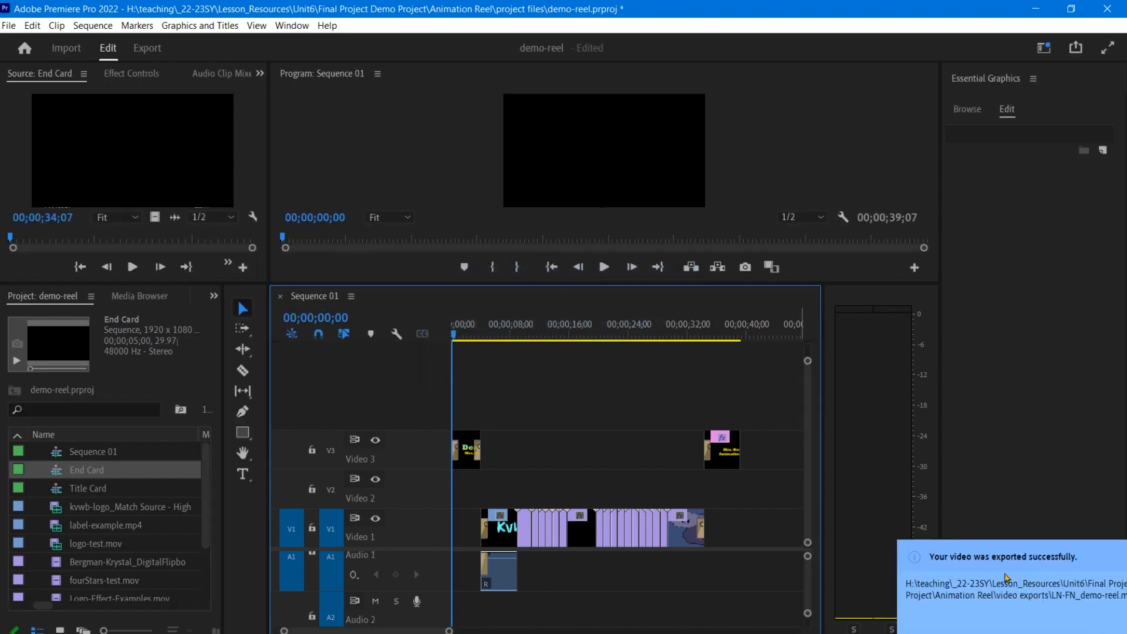
Switch to File Explorer, play LN-FN_demo-reel.mp4 from the video exports folder in VLC, skim to its end and close the player
key(super)
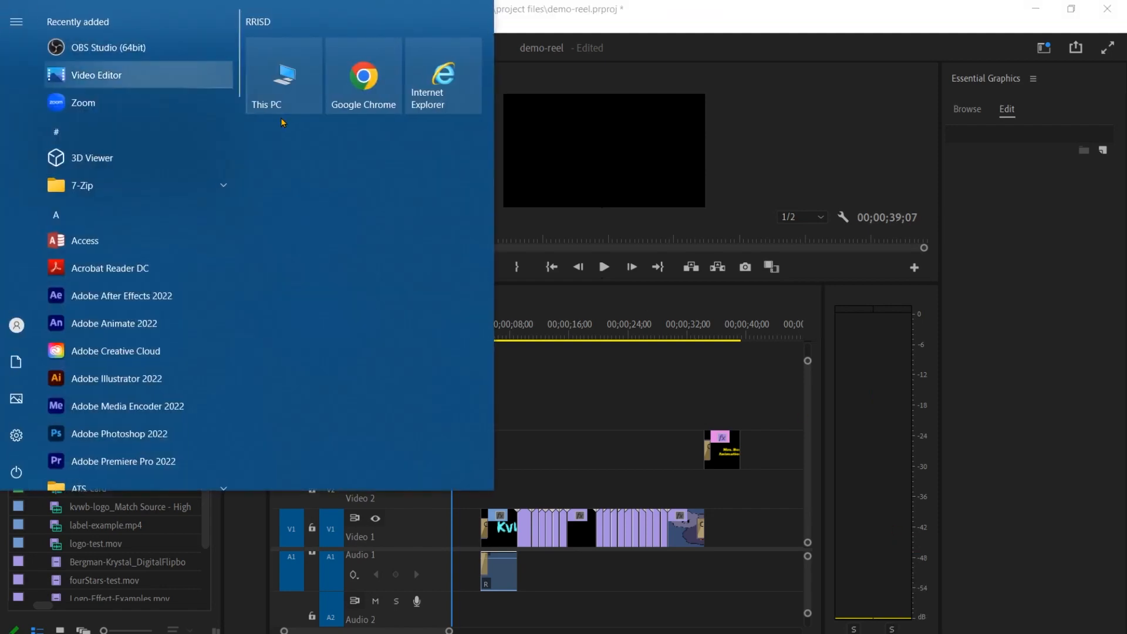
click(289, 95)
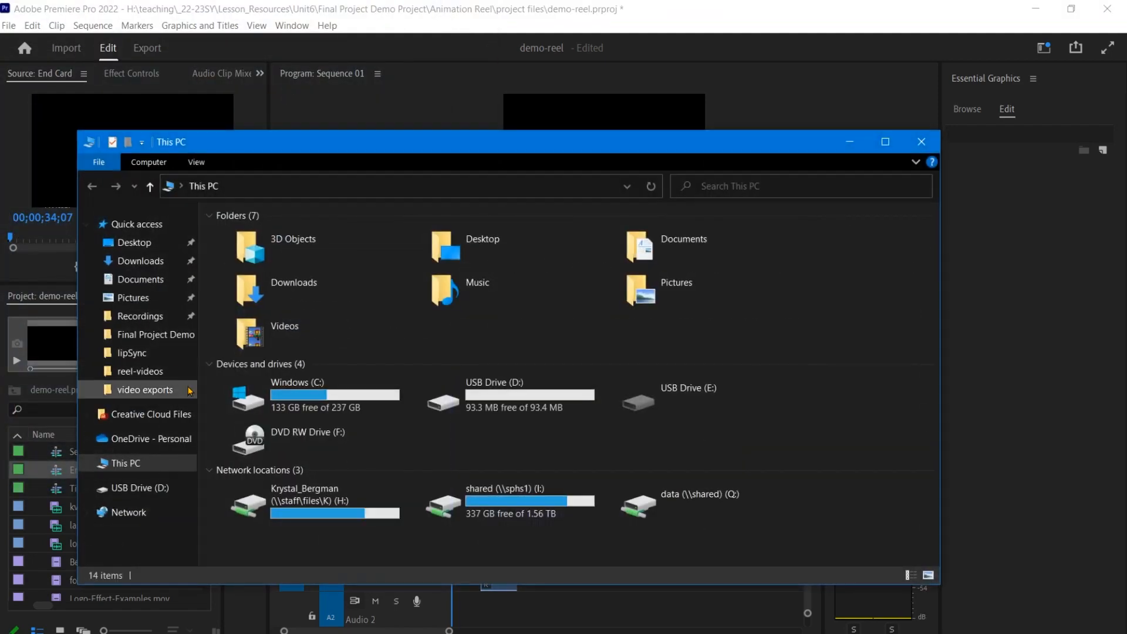
click(148, 392)
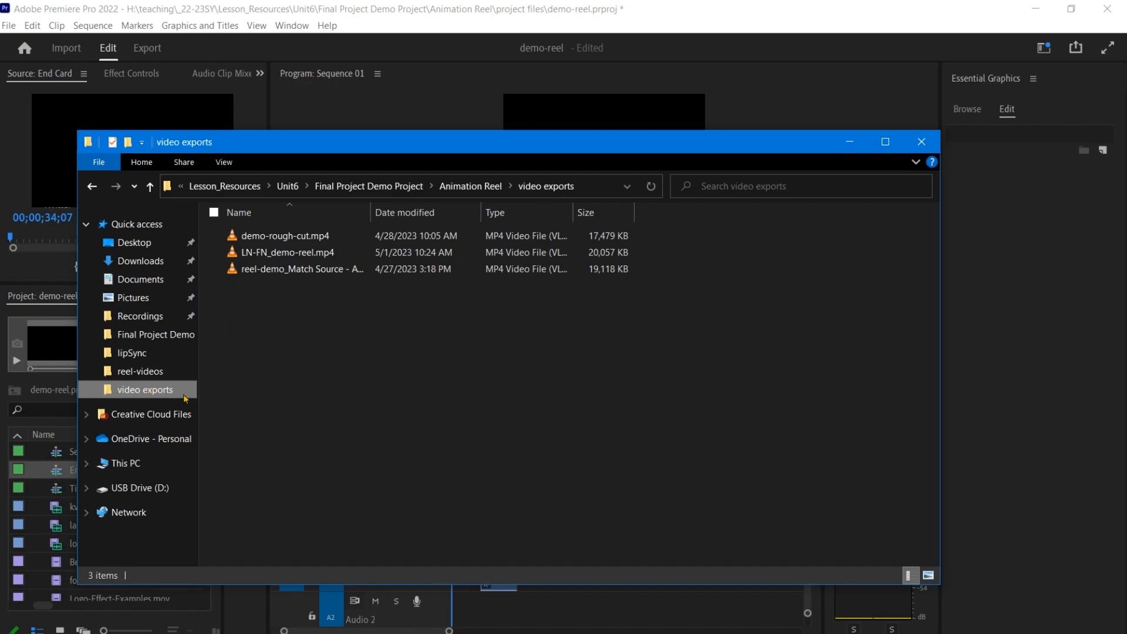
click(275, 254)
double_click(265, 254)
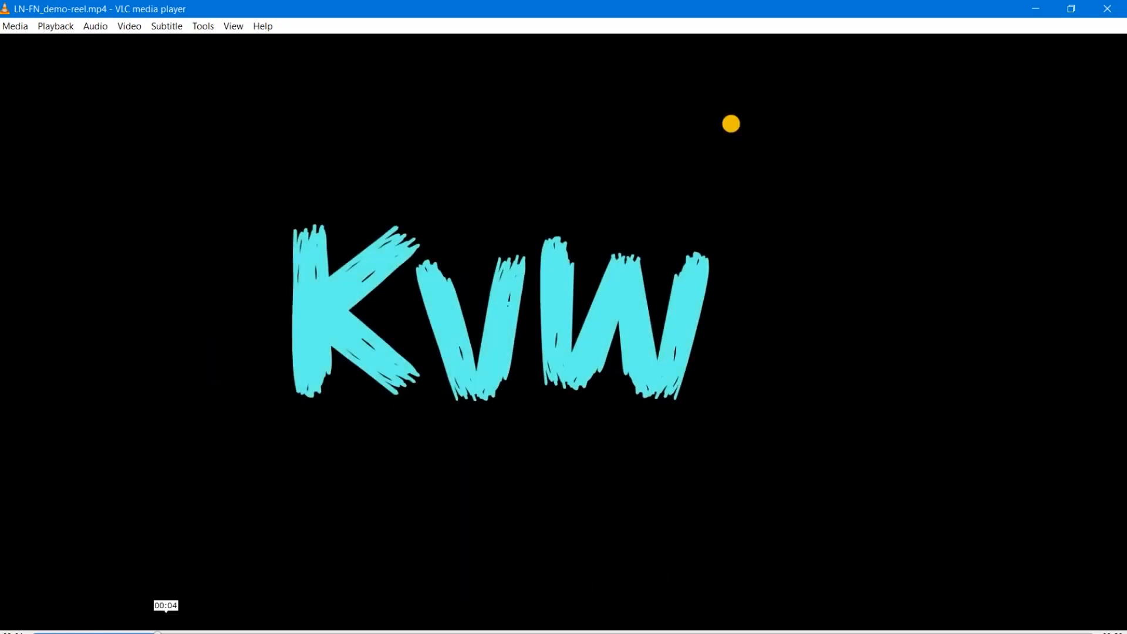
drag(166, 632, 1090, 633)
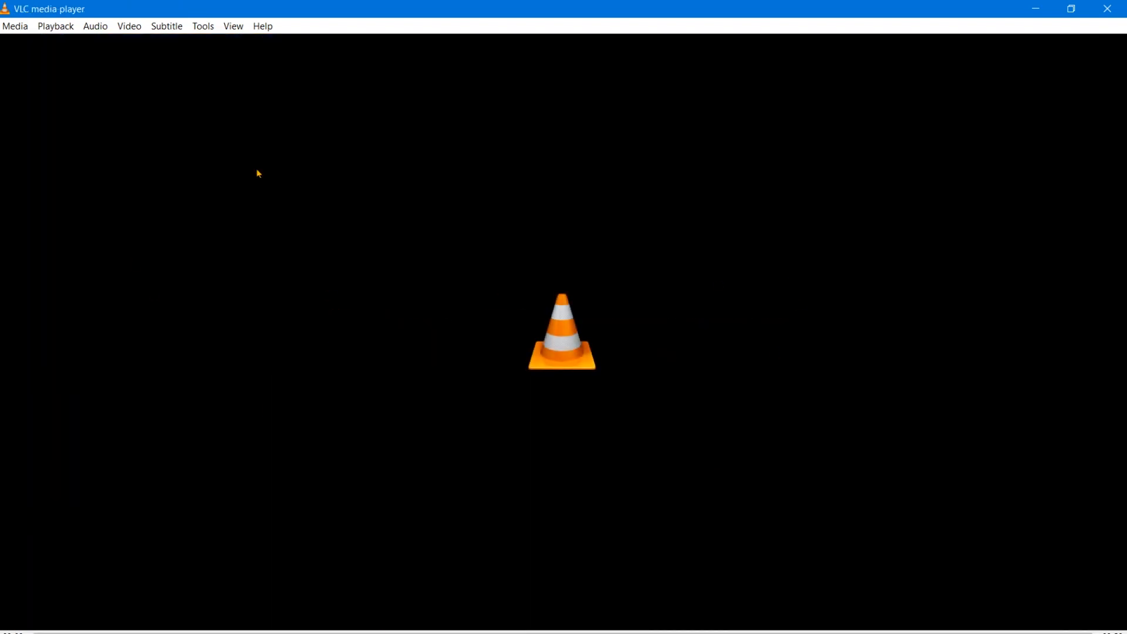
click(1108, 9)
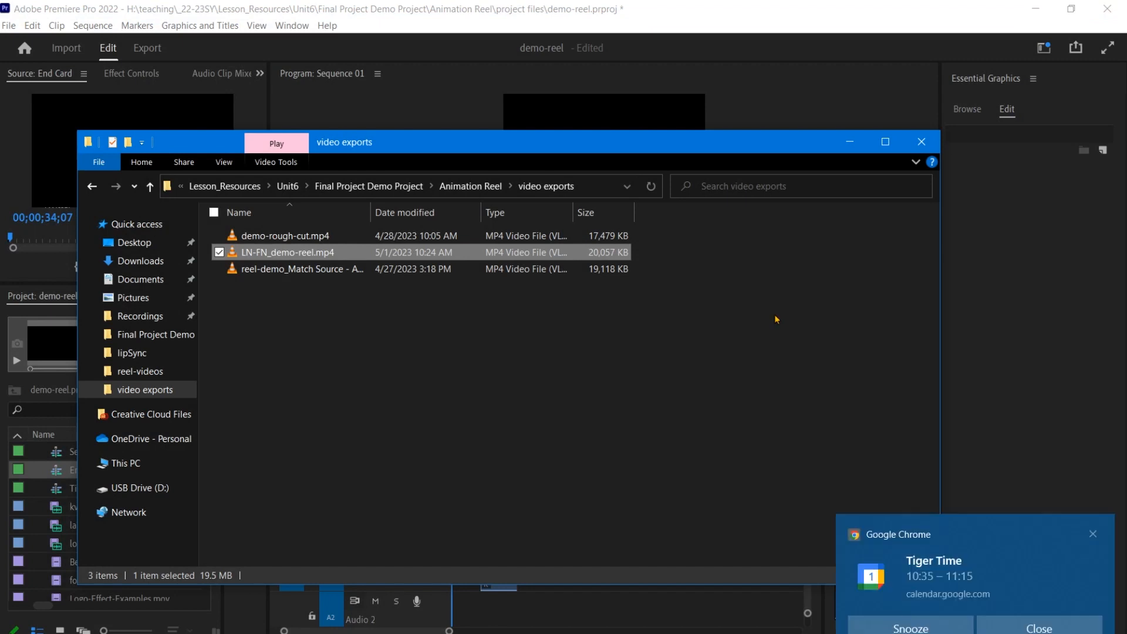